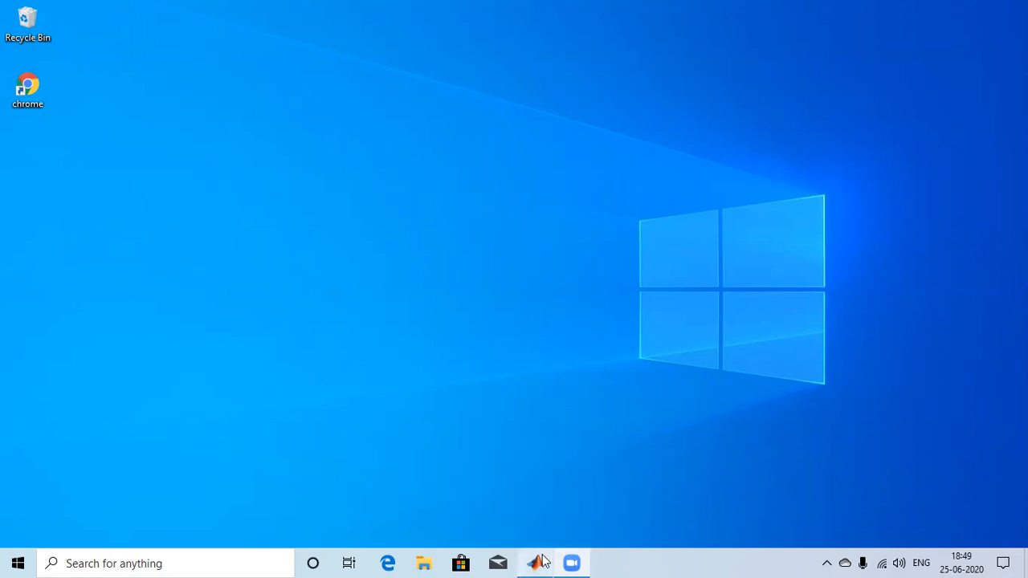
Step: Switch to MATLAB, start Simulink and create a blank model in a maximized window
{"action": "left_click", "coordinate": [536, 563]}
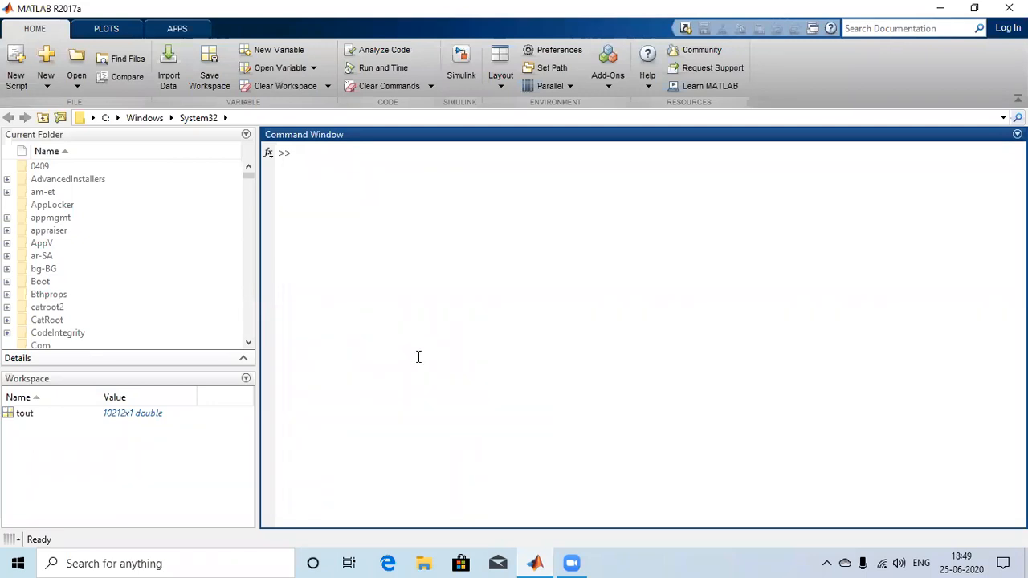
{"action": "left_click", "coordinate": [466, 64]}
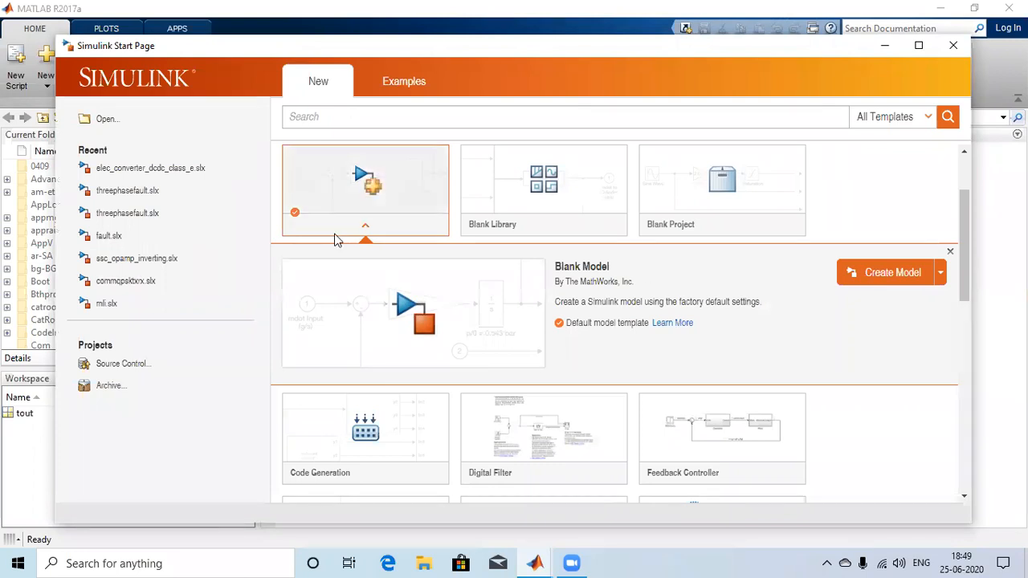
{"action": "left_click", "coordinate": [367, 196]}
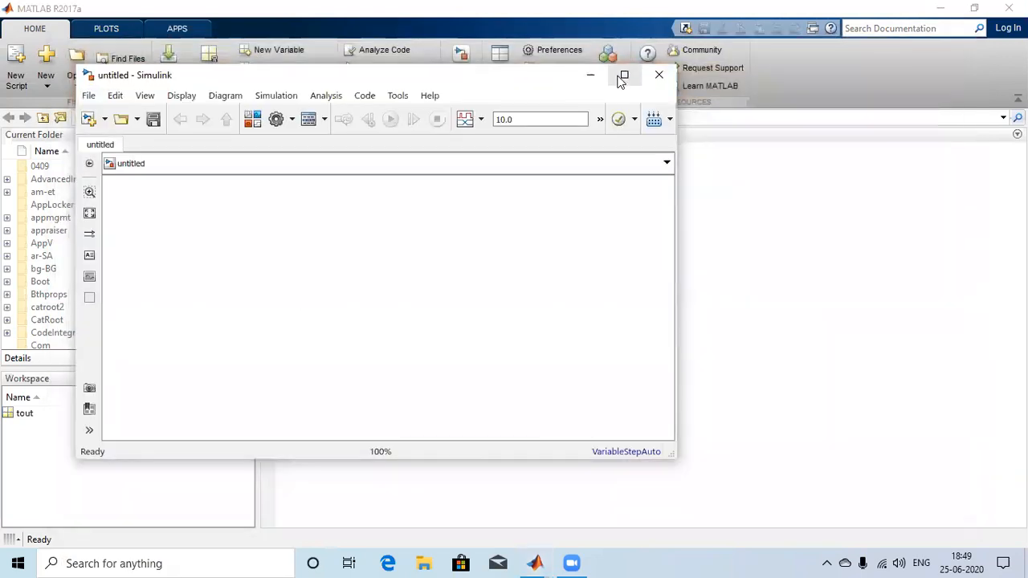
{"action": "left_click", "coordinate": [624, 76]}
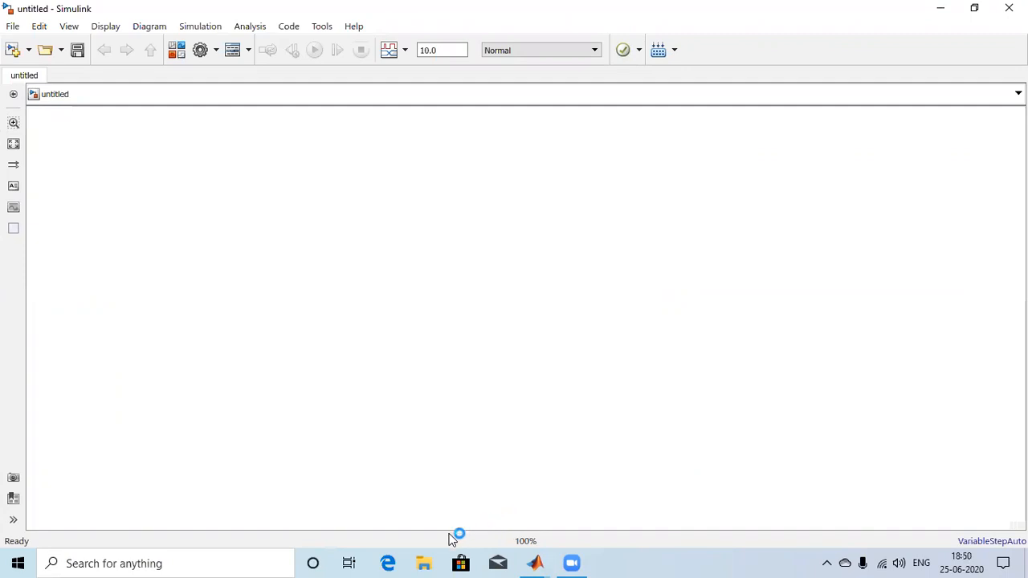
Step: Place a powergui block from the Simulink library in the upper part of the blank model
{"action": "left_click", "coordinate": [178, 51]}
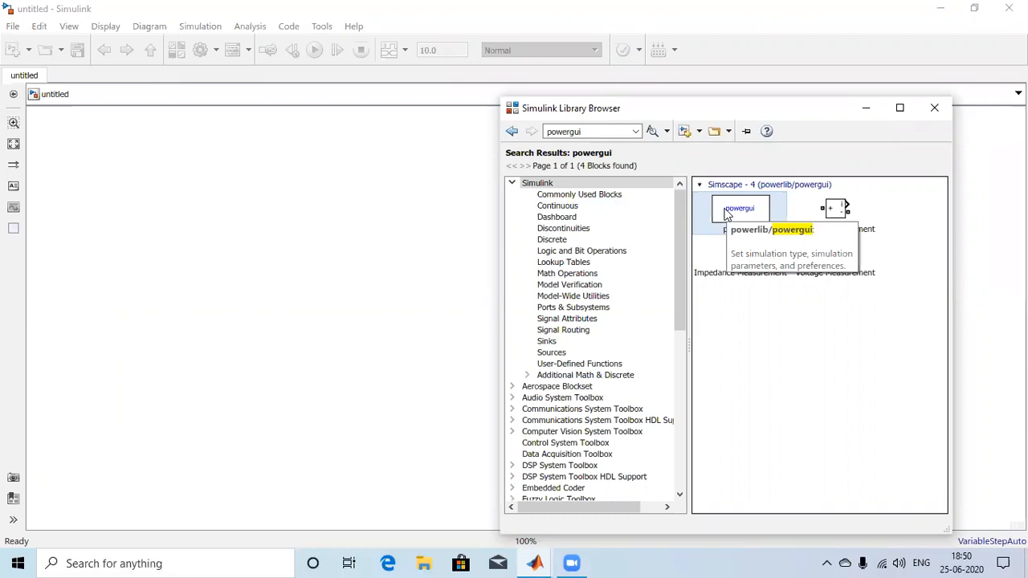
{"action": "left_click_drag", "start_coordinate": [727, 216], "coordinate": [287, 187]}
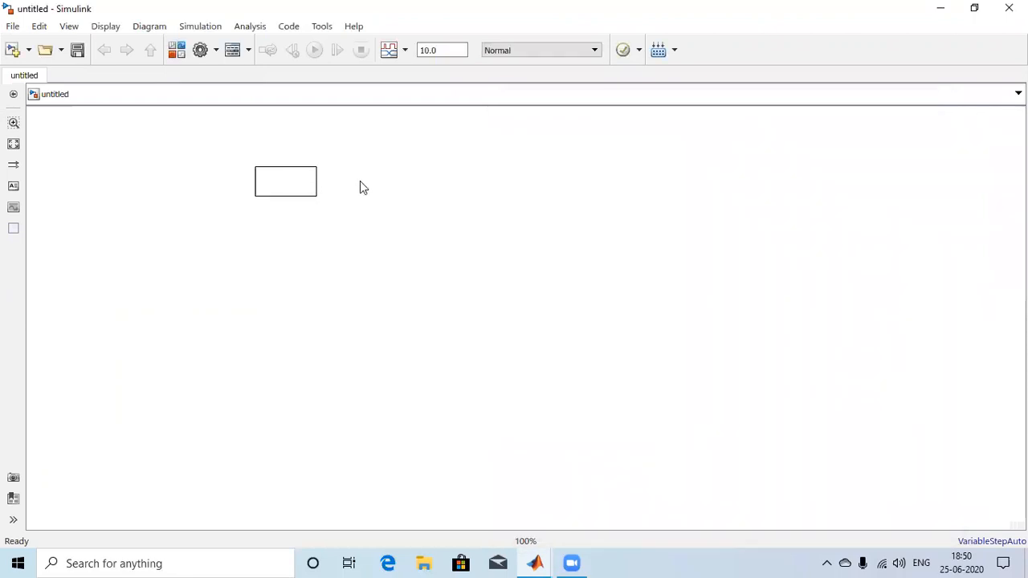
Step: Search the library for "dc voltage source", add the powerlib DC Voltage Source block and place it below the powergui block
{"action": "left_click", "coordinate": [535, 563]}
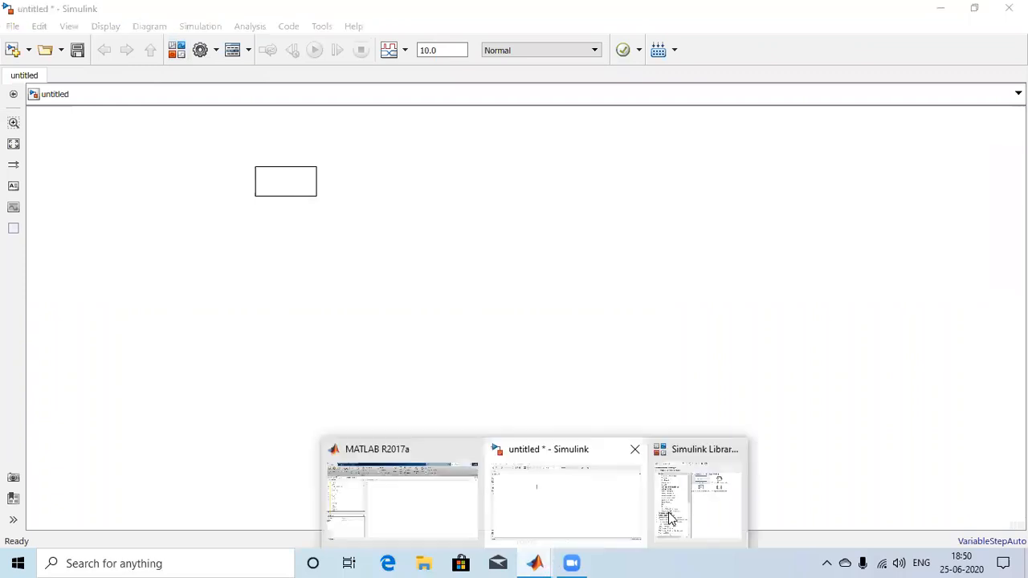
{"action": "left_click", "coordinate": [671, 519]}
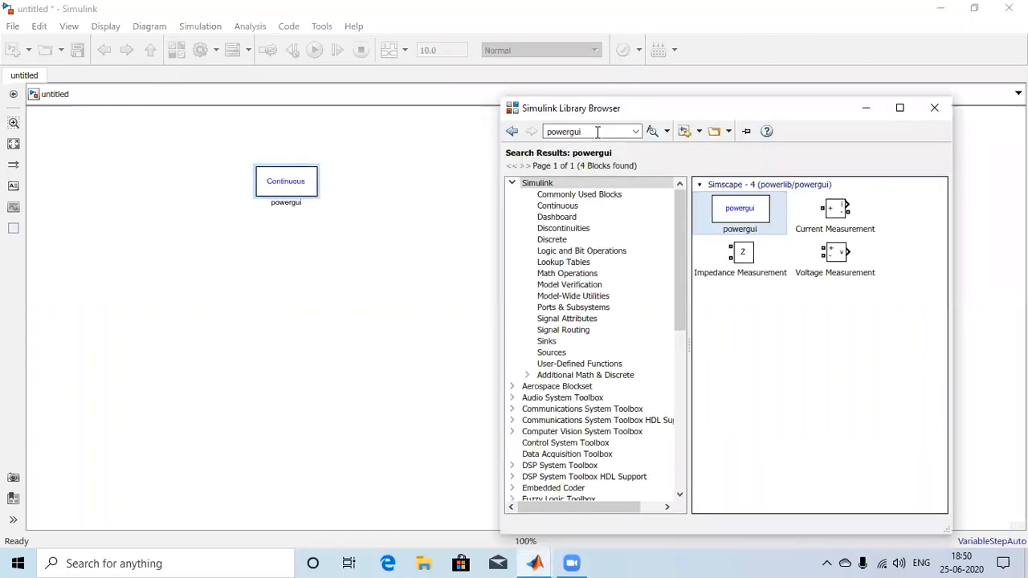
{"action": "left_click", "coordinate": [598, 132]}
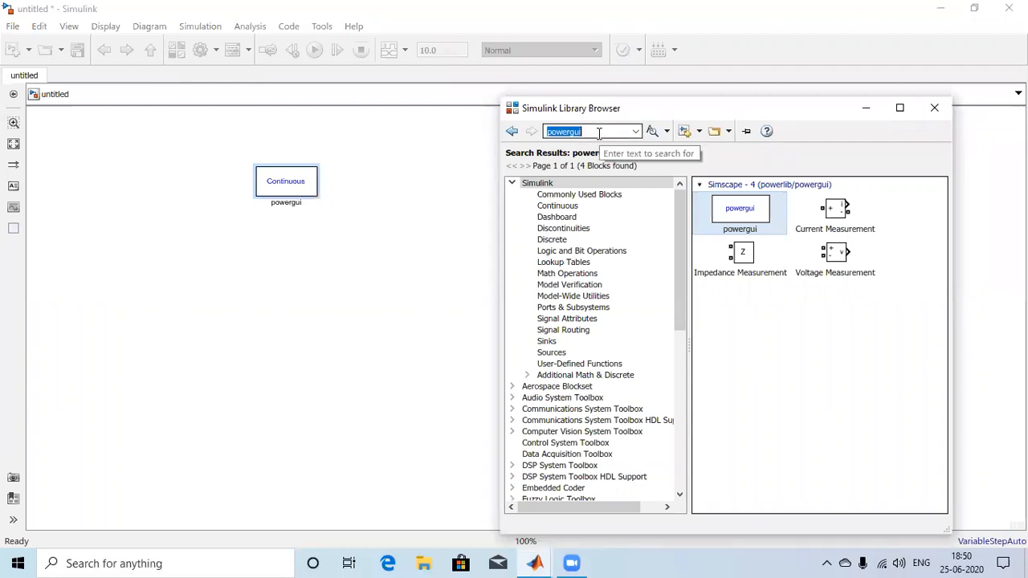
{"action": "key", "text": "BackSpace"}
{"action": "type", "text": "d"}
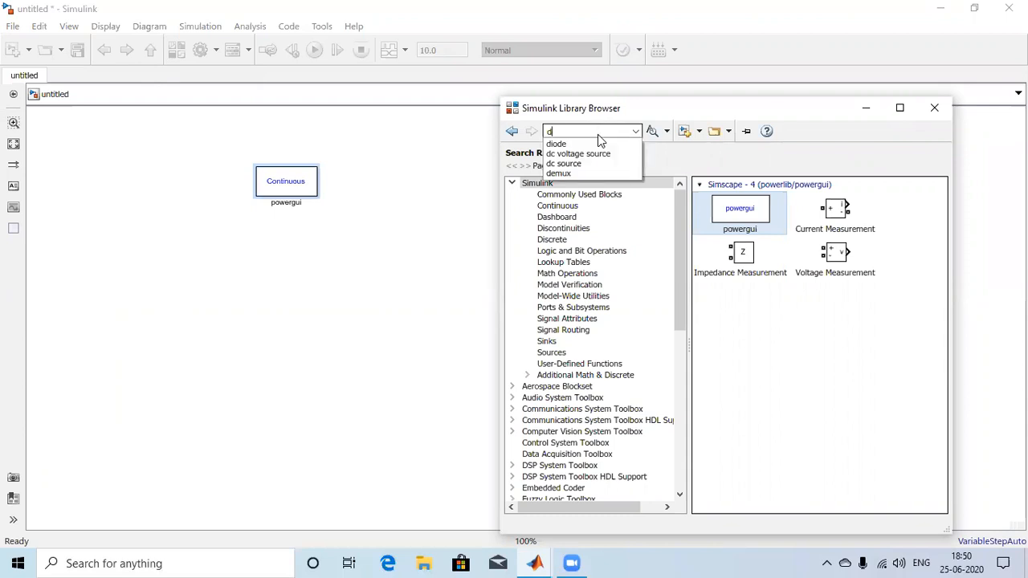
{"action": "type", "text": "c"}
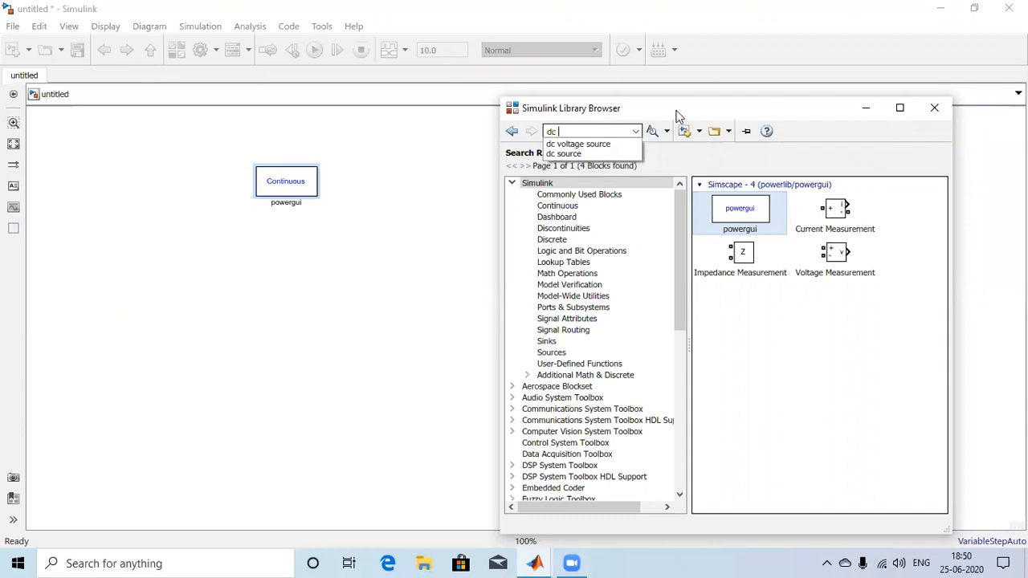
{"action": "left_click", "coordinate": [601, 144]}
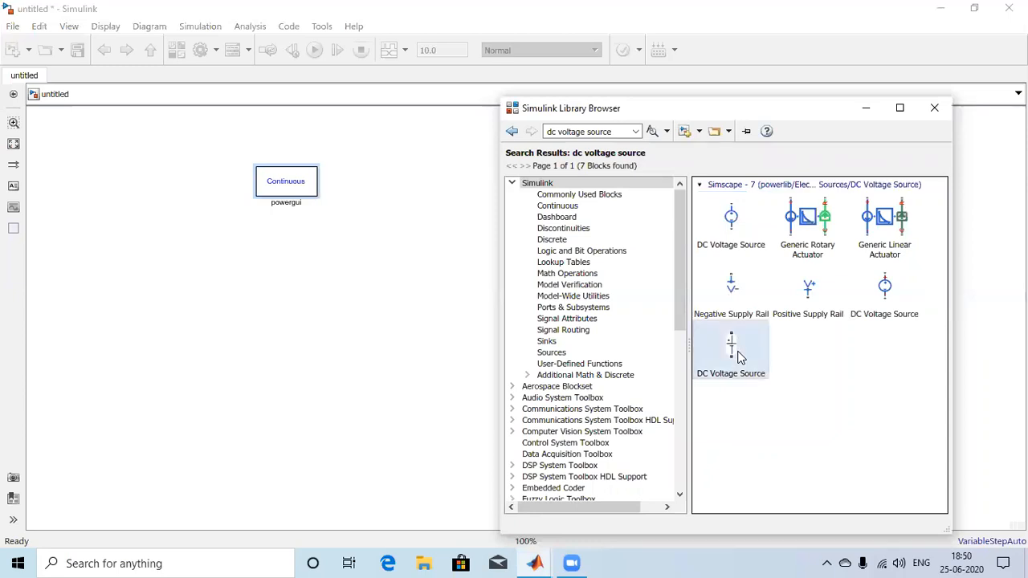
{"action": "right_click", "coordinate": [757, 365]}
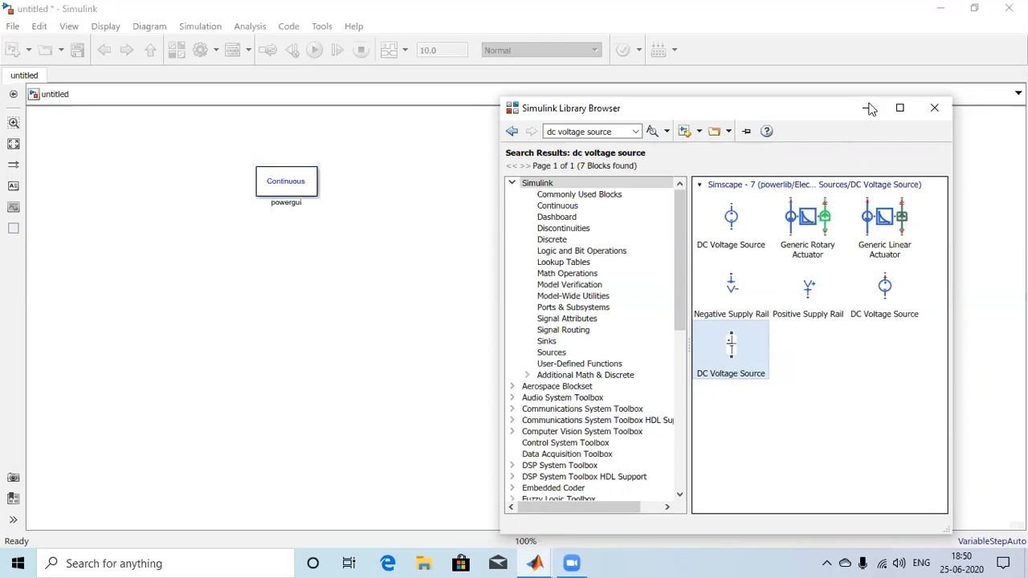
{"action": "left_click_drag", "start_coordinate": [634, 107], "coordinate": [730, 148]}
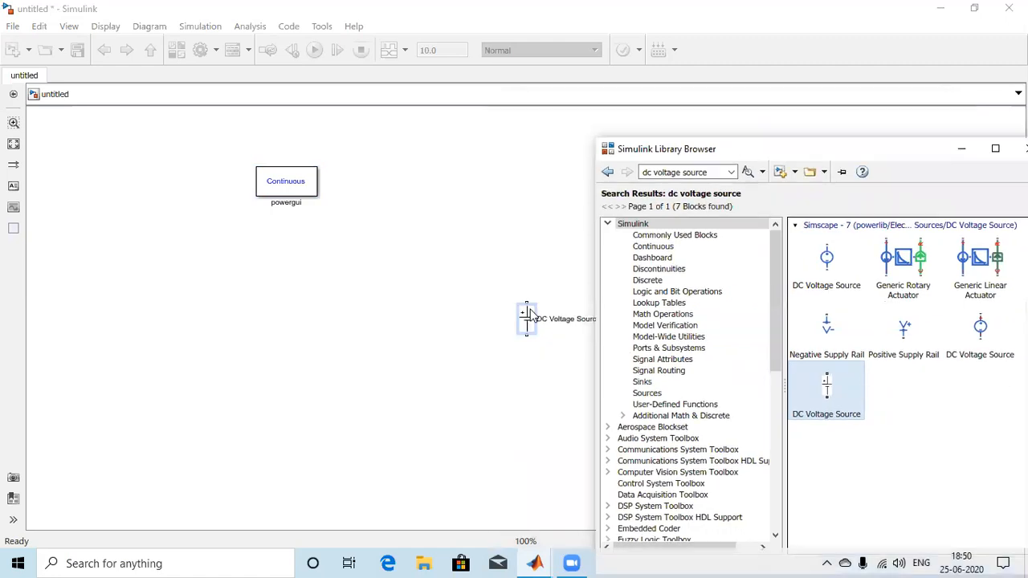
{"action": "left_click", "coordinate": [355, 329]}
{"action": "left_click_drag", "start_coordinate": [527, 319], "coordinate": [230, 327]}
Step: Search the library for "mosfet", add the powerlib Mosfet block and place it between and to the right of the powergui and DC source
{"action": "left_click", "coordinate": [546, 560]}
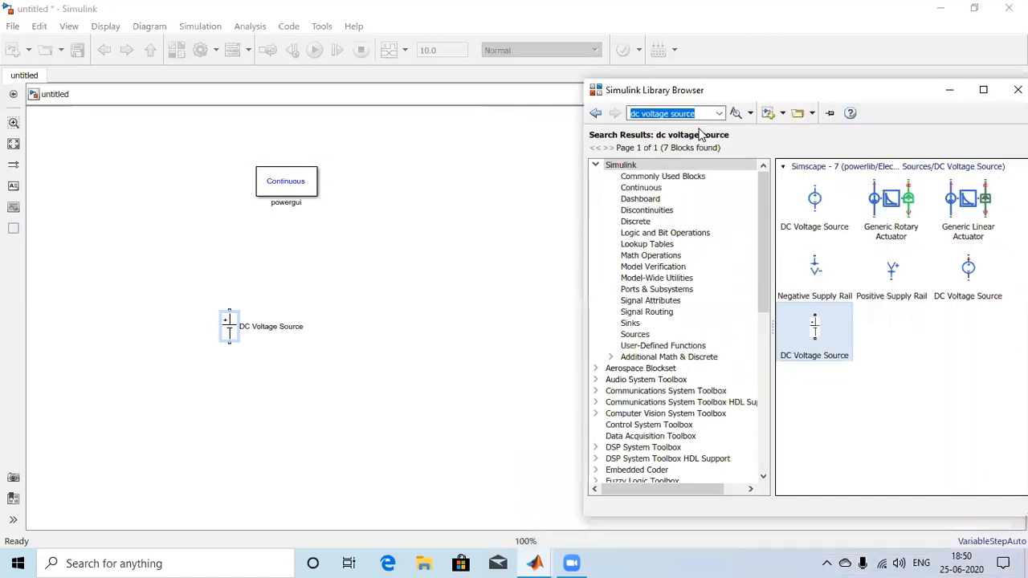
{"action": "type", "text": "mosfe"}
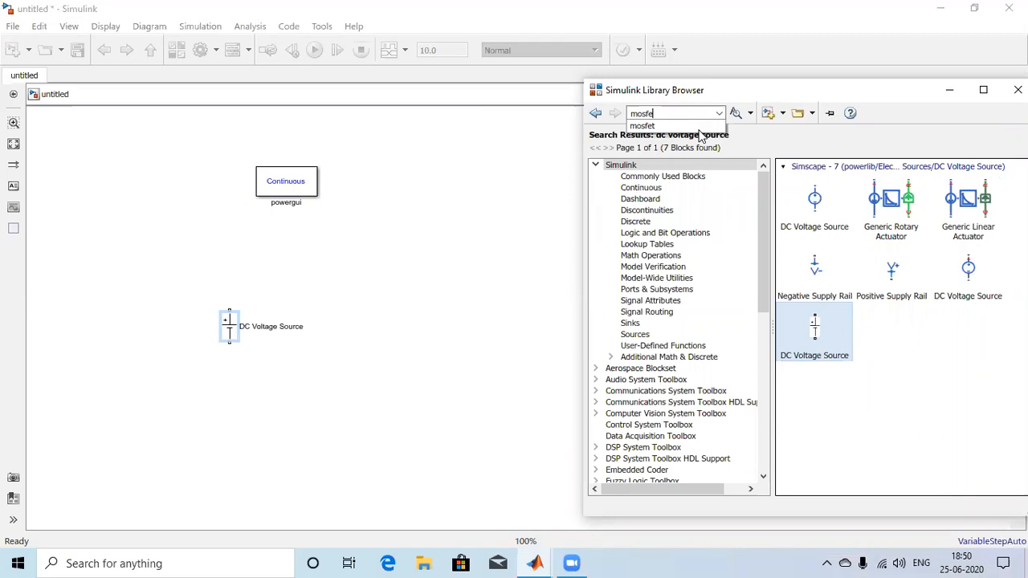
{"action": "type", "text": "t"}
{"action": "key", "text": "Return"}
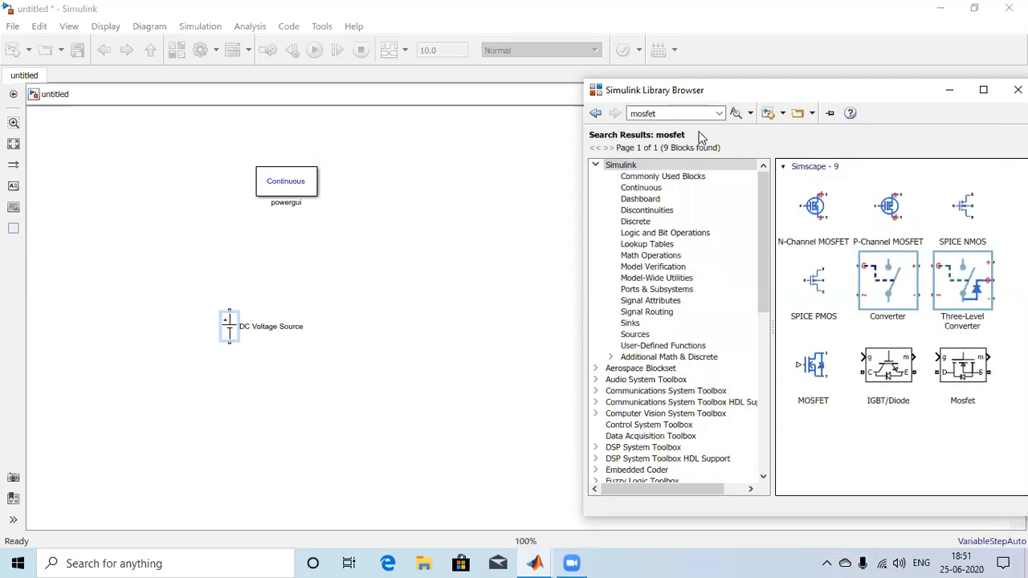
{"action": "right_click", "coordinate": [962, 389]}
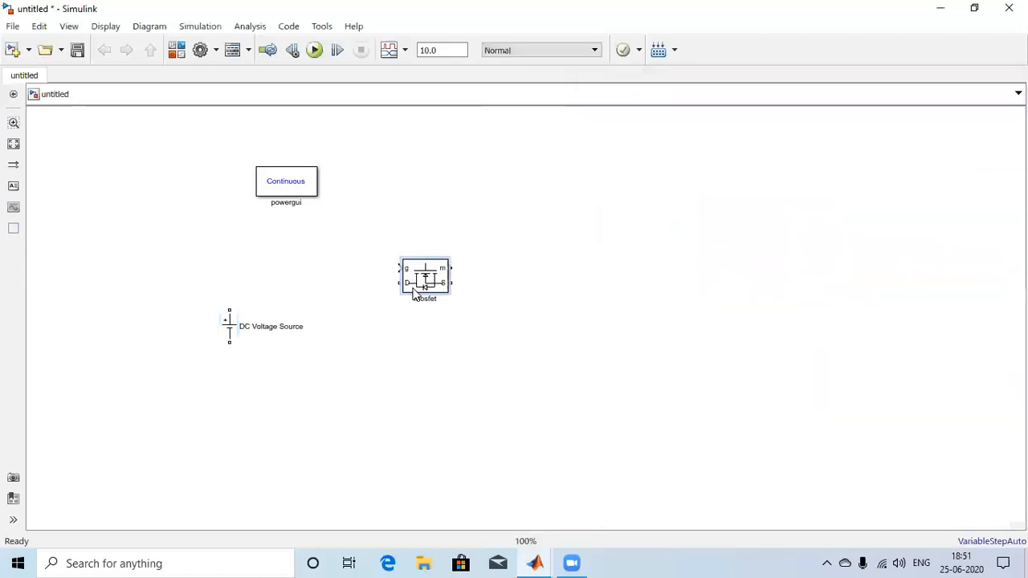
{"action": "left_click_drag", "start_coordinate": [414, 290], "coordinate": [380, 278]}
Step: Search the library for "series rlc branch", add the single-phase Series RLC Branch block and place it to the right of the Mosfet
{"action": "left_click", "coordinate": [536, 563]}
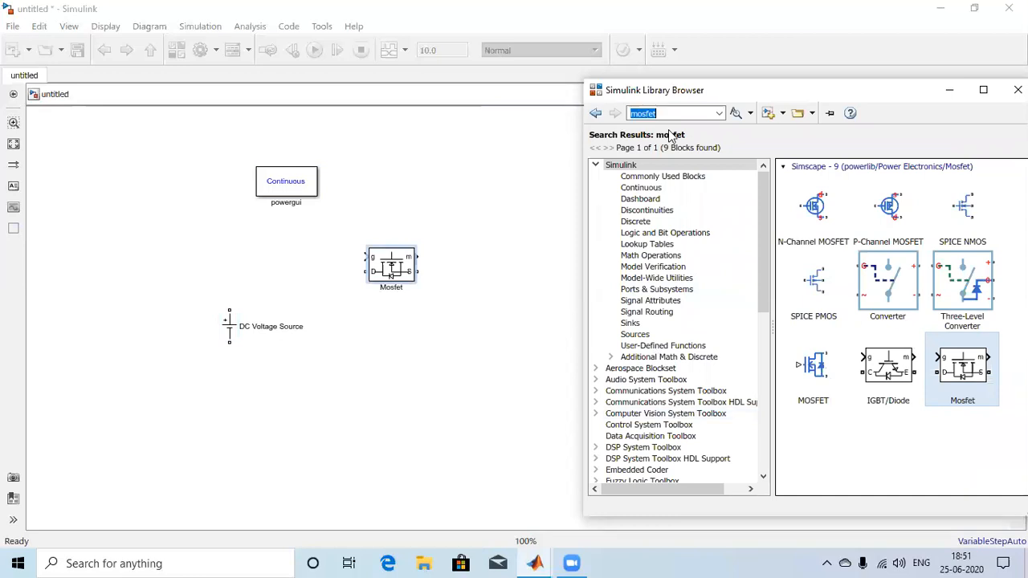
{"action": "type", "text": "serie"}
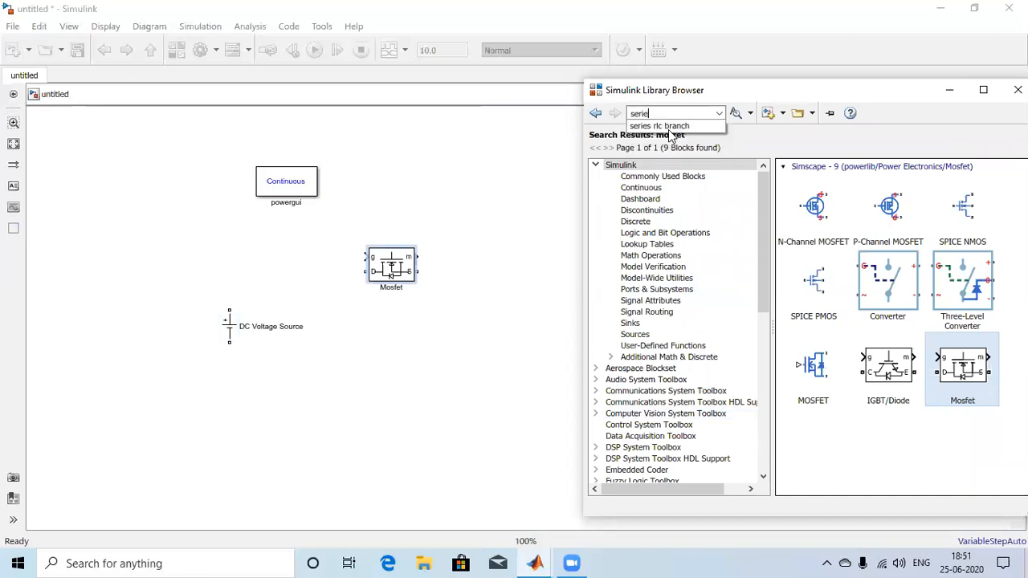
{"action": "type", "text": "s"}
{"action": "left_click", "coordinate": [671, 132]}
{"action": "key", "text": "Return"}
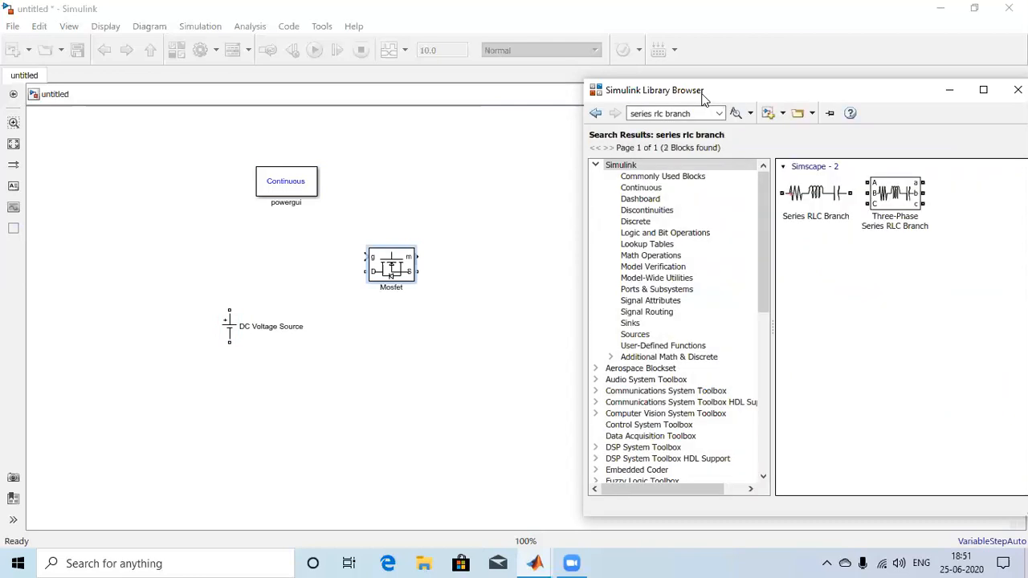
{"action": "left_click", "coordinate": [808, 202]}
{"action": "right_click", "coordinate": [824, 214]}
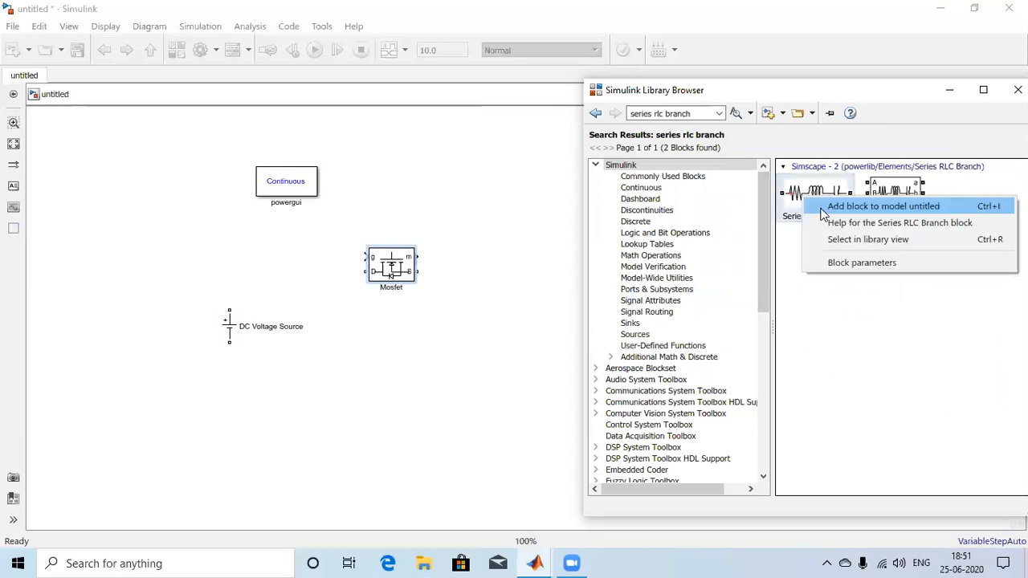
{"action": "key", "text": "ctrl+i"}
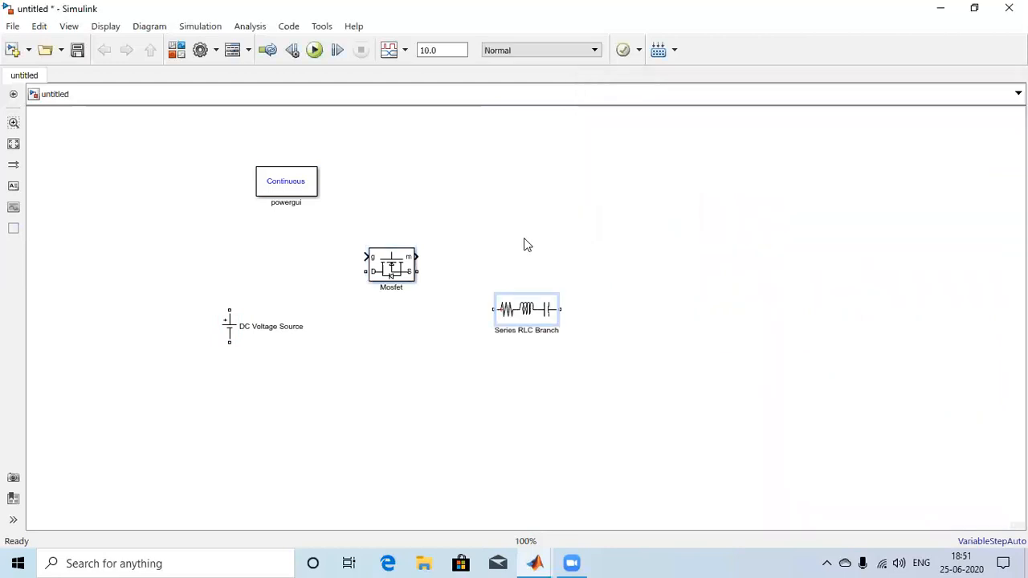
{"action": "left_click_drag", "start_coordinate": [527, 312], "coordinate": [523, 241]}
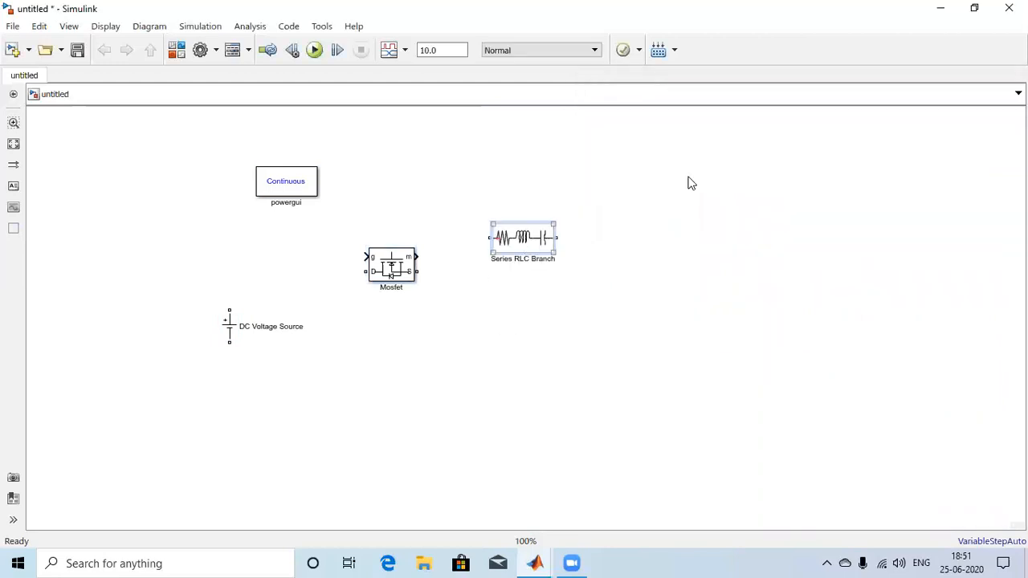
Step: Set the Series RLC Branch block's branch type to L so it acts as an inductor
{"action": "right_click", "coordinate": [501, 242]}
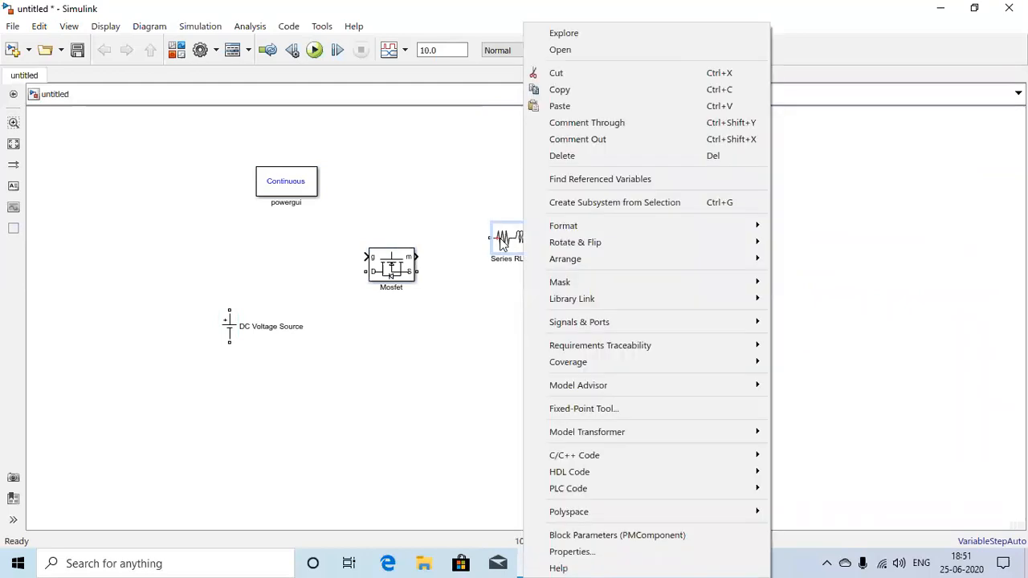
{"action": "left_click", "coordinate": [791, 178]}
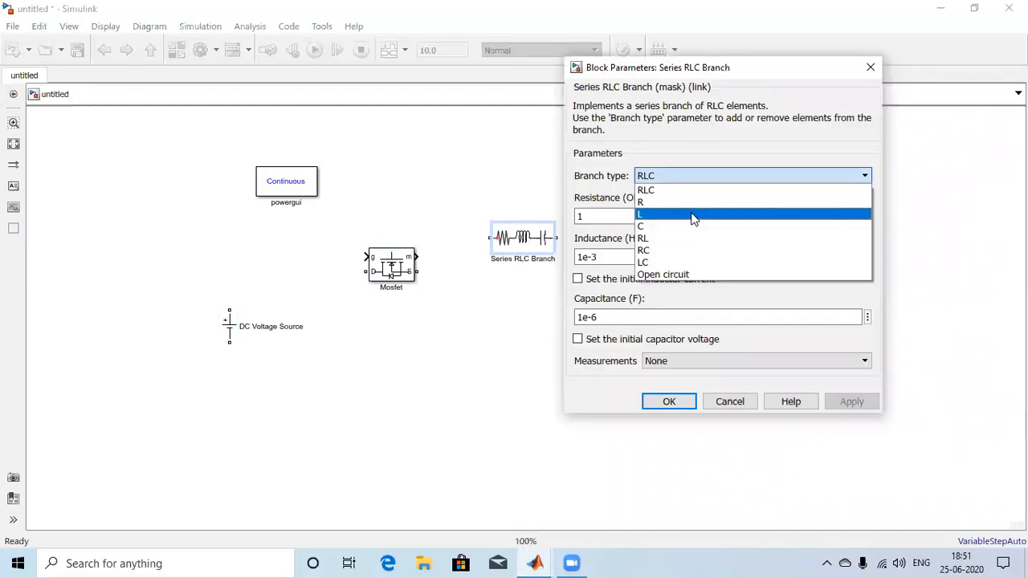
{"action": "left_click", "coordinate": [643, 214]}
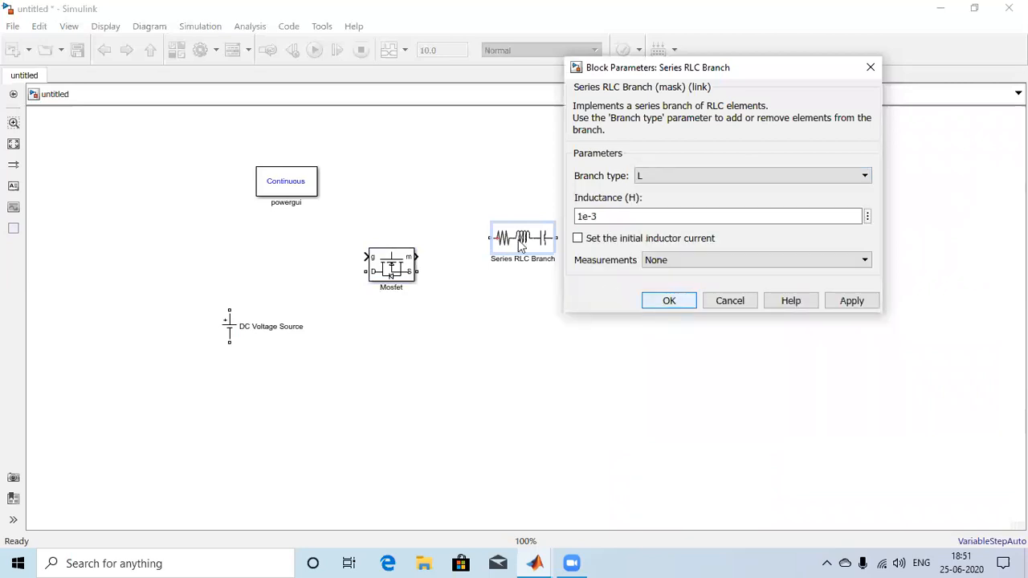
{"action": "key", "text": "Return"}
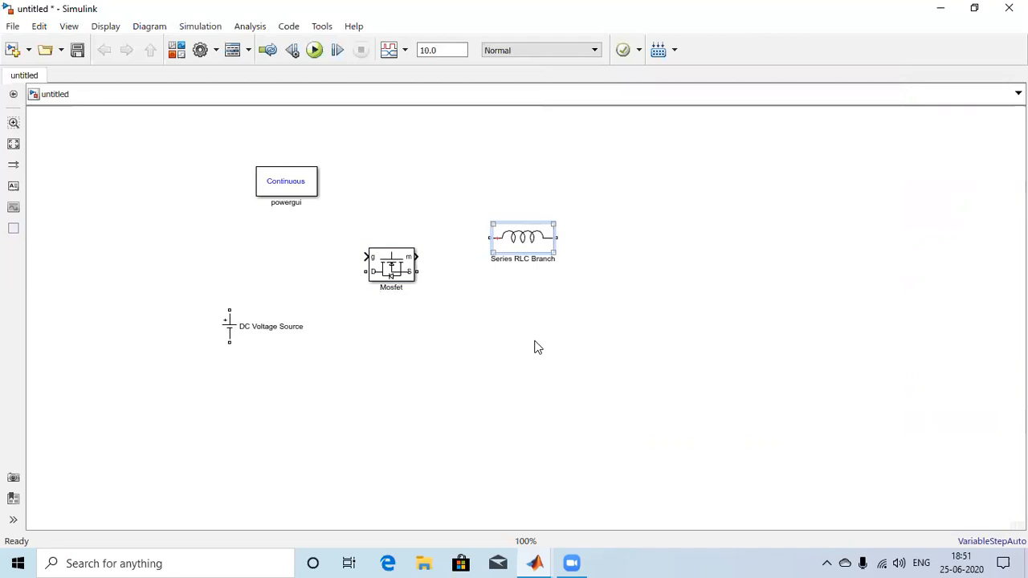
Step: Duplicate the inductor branch, place the copy to its lower right and rotate it to vertical
{"action": "right_click", "coordinate": [521, 238]}
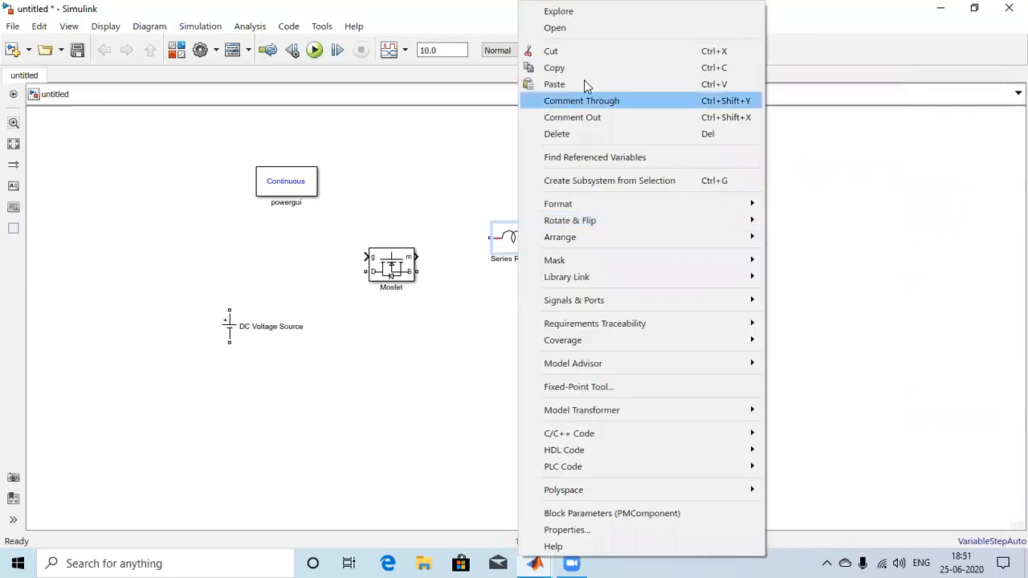
{"action": "key", "text": "Escape"}
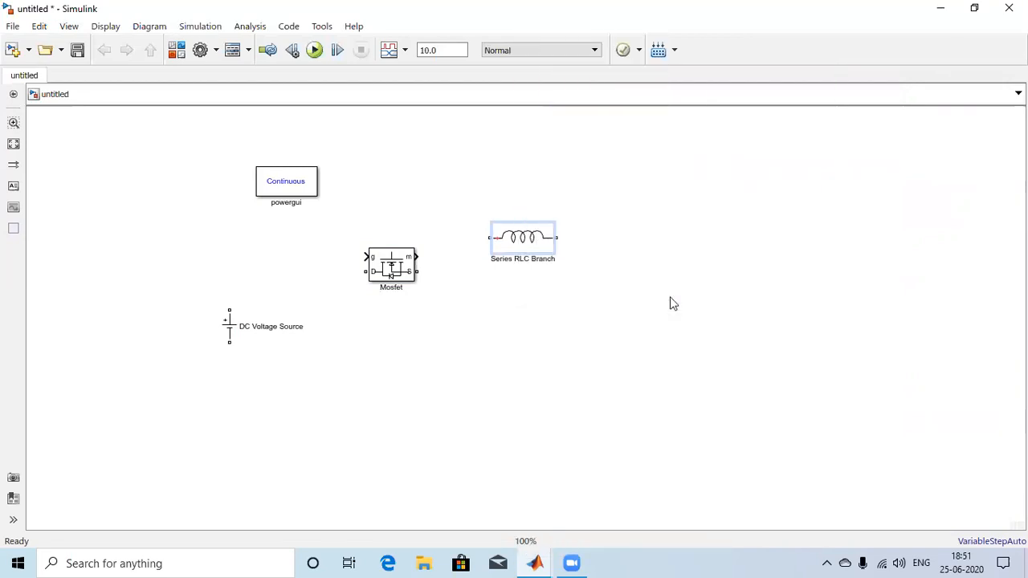
{"action": "right_click", "coordinate": [639, 265]}
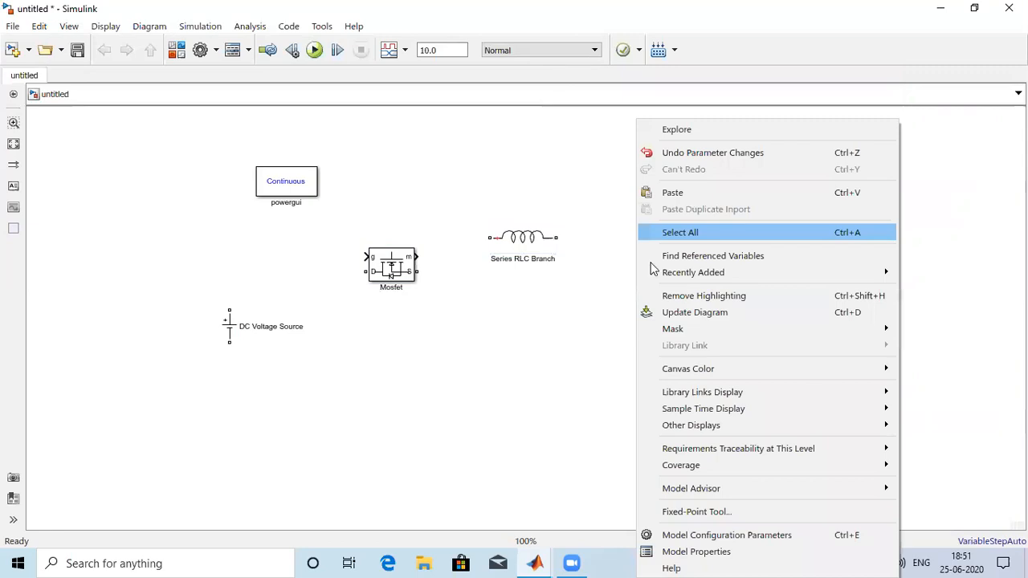
{"action": "key", "text": "ctrl+v"}
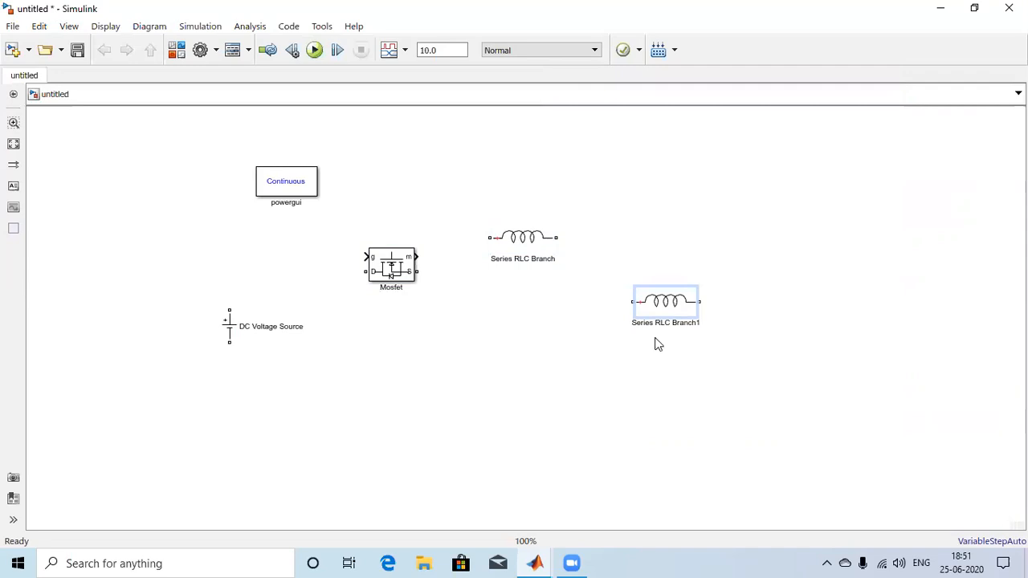
{"action": "key", "text": "ctrl+r"}
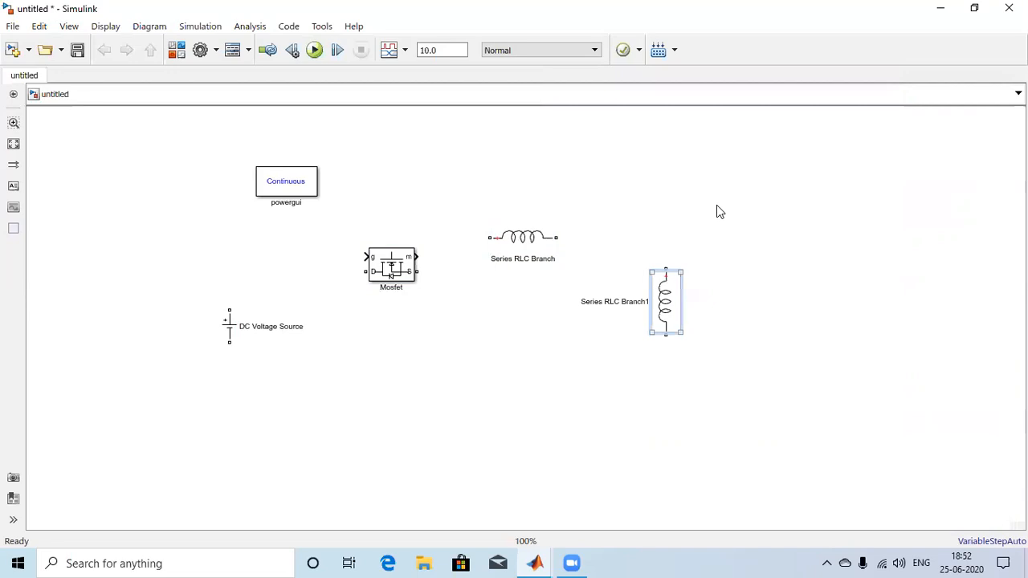
Step: Set the branch type of the vertical Series RLC Branch copy to C
{"action": "key", "text": "Return"}
{"action": "key", "text": "Down"}
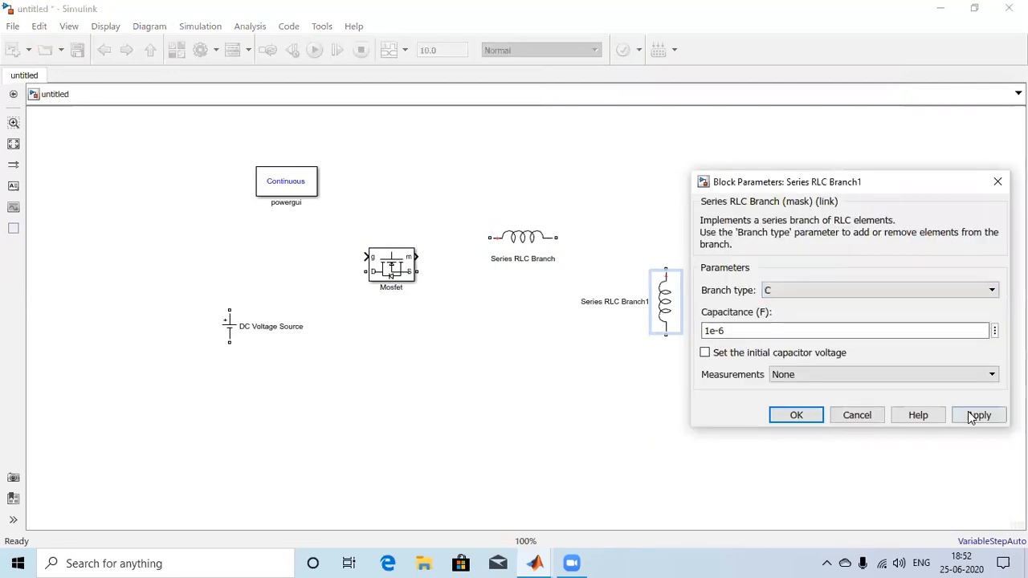
{"action": "key", "text": "Return"}
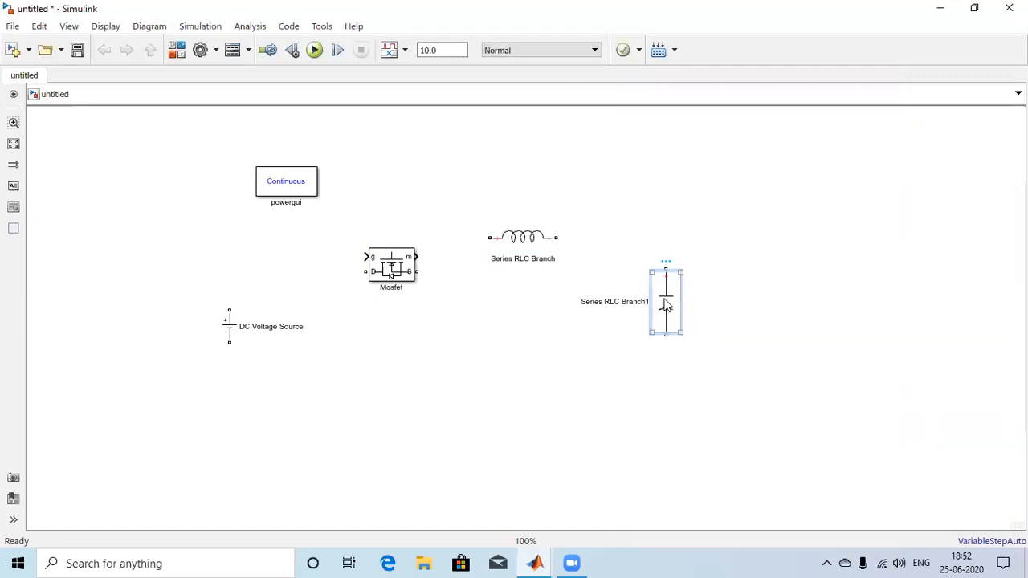
Step: Duplicate the capacitor branch to its right and set the copy's branch type to R so it acts as a resistor
{"action": "left_click", "coordinate": [766, 303]}
{"action": "key", "text": "ctrl+v"}
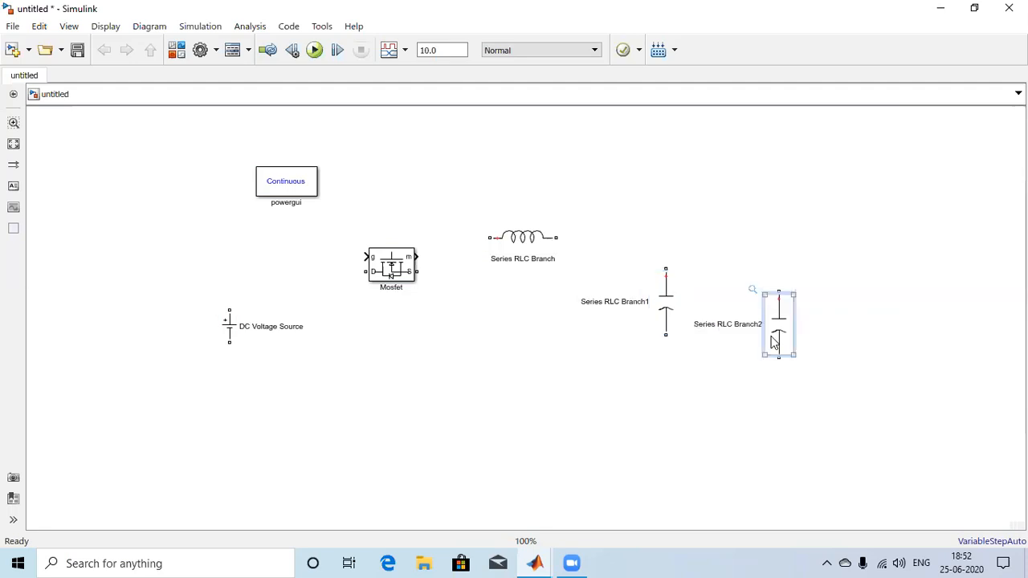
{"action": "key", "text": "Return"}
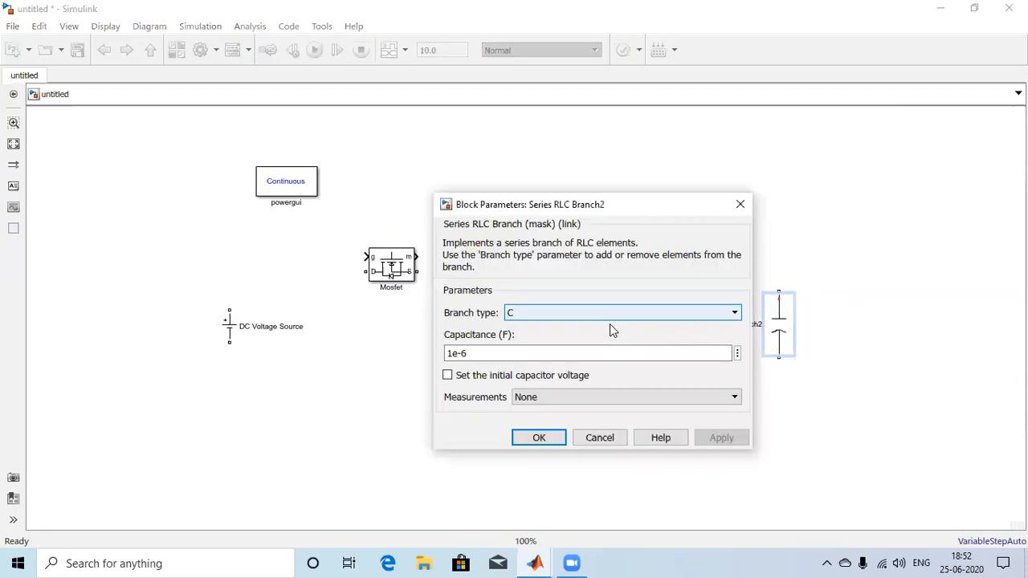
{"action": "left_click", "coordinate": [545, 416]}
{"action": "key", "text": "Return"}
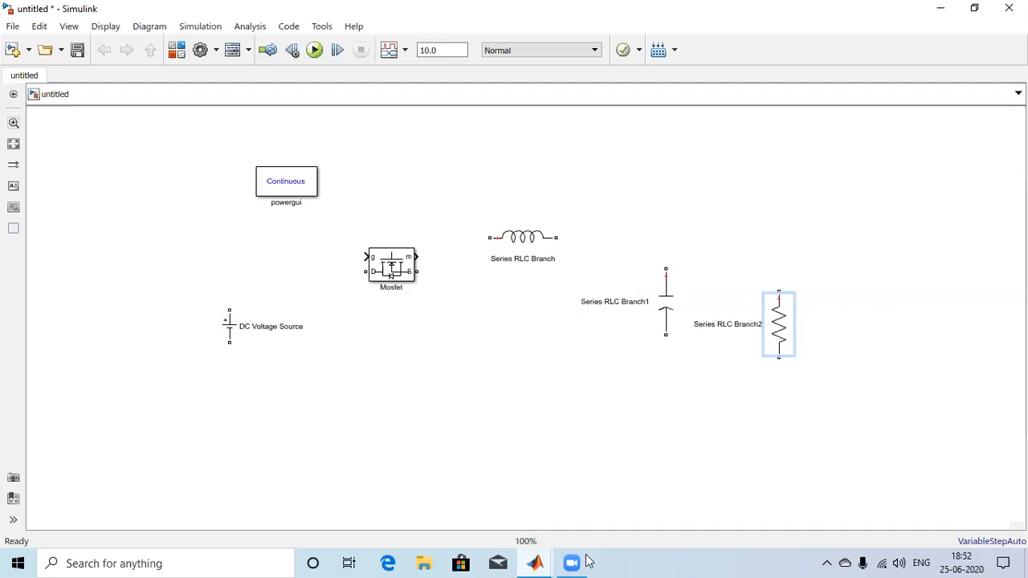
Step: Search the library for "diode" and add the Diode block with the measurement port to the model below the inductor
{"action": "left_click", "coordinate": [535, 564]}
{"action": "left_click", "coordinate": [636, 491]}
{"action": "left_click", "coordinate": [694, 111]}
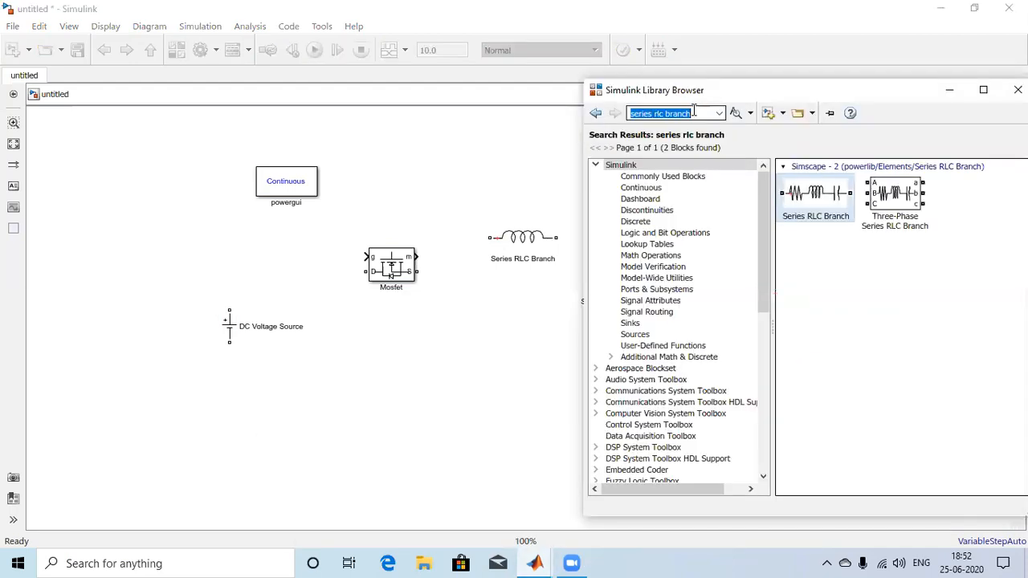
{"action": "key", "text": "BackSpace"}
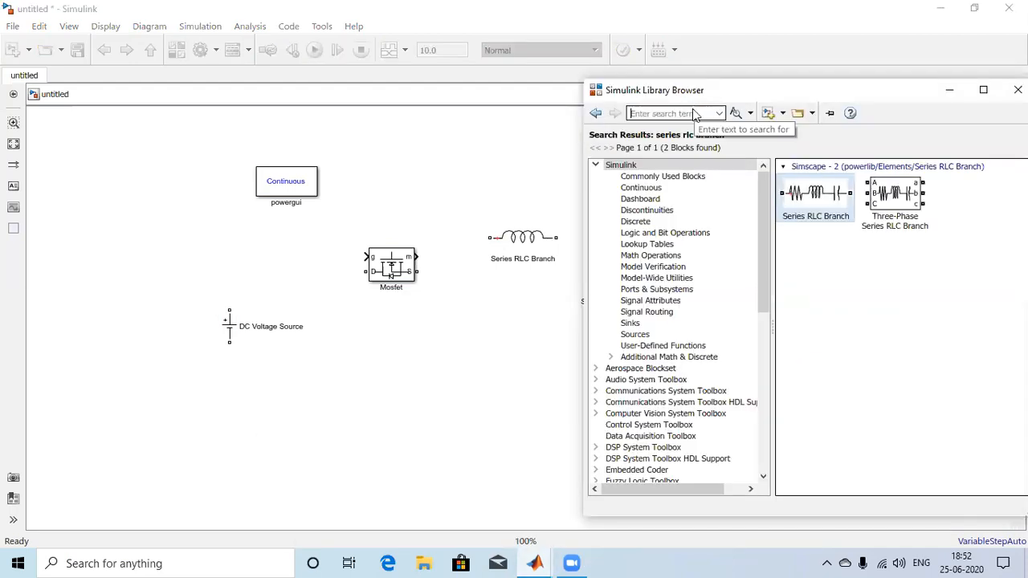
{"action": "type", "text": "diode"}
{"action": "key", "text": "Return"}
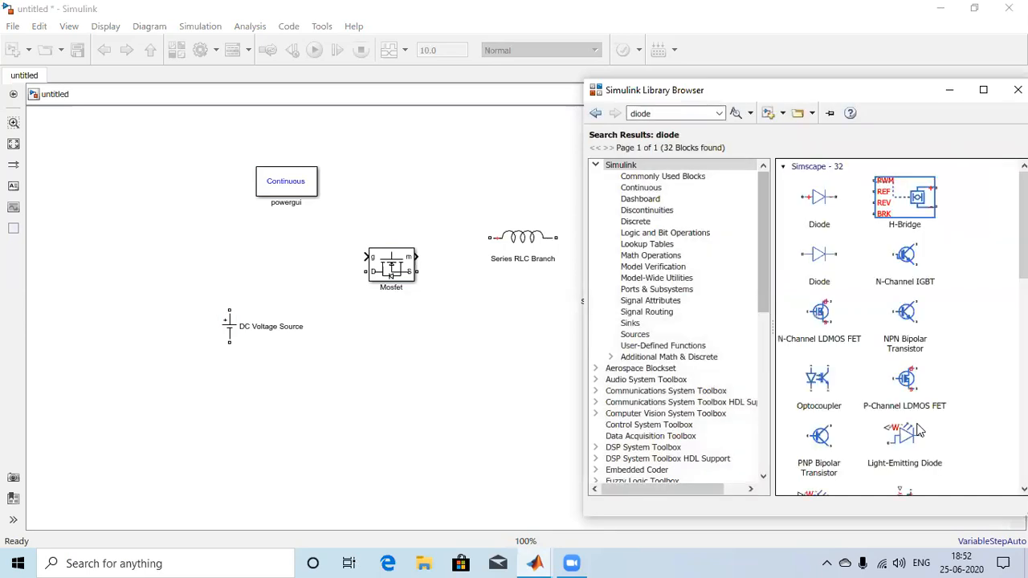
{"action": "scroll", "coordinate": [918, 431], "scroll_direction": "down", "scroll_amount": 5}
{"action": "scroll", "coordinate": [912, 291], "scroll_direction": "down", "scroll_amount": 4}
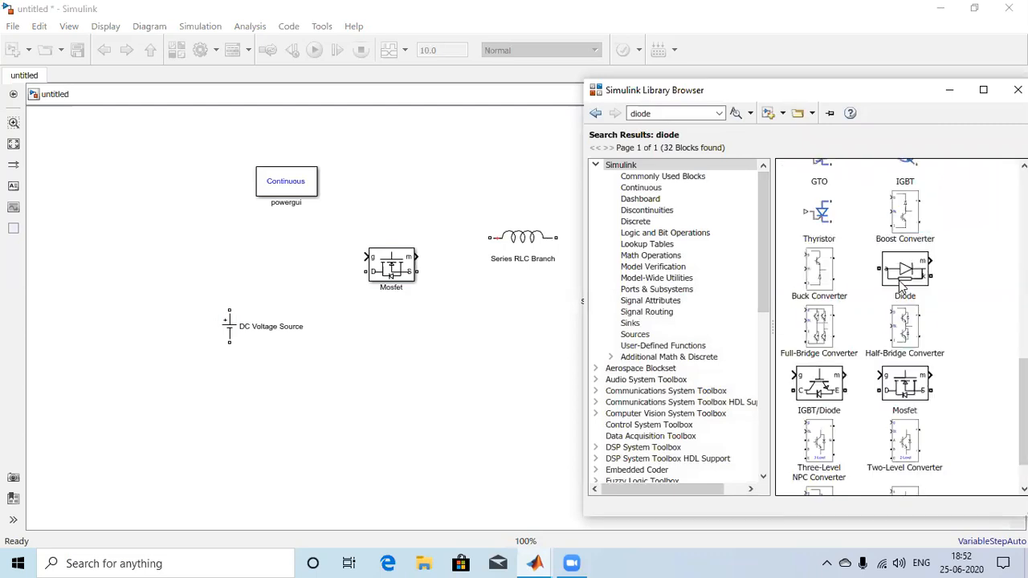
{"action": "right_click", "coordinate": [914, 291]}
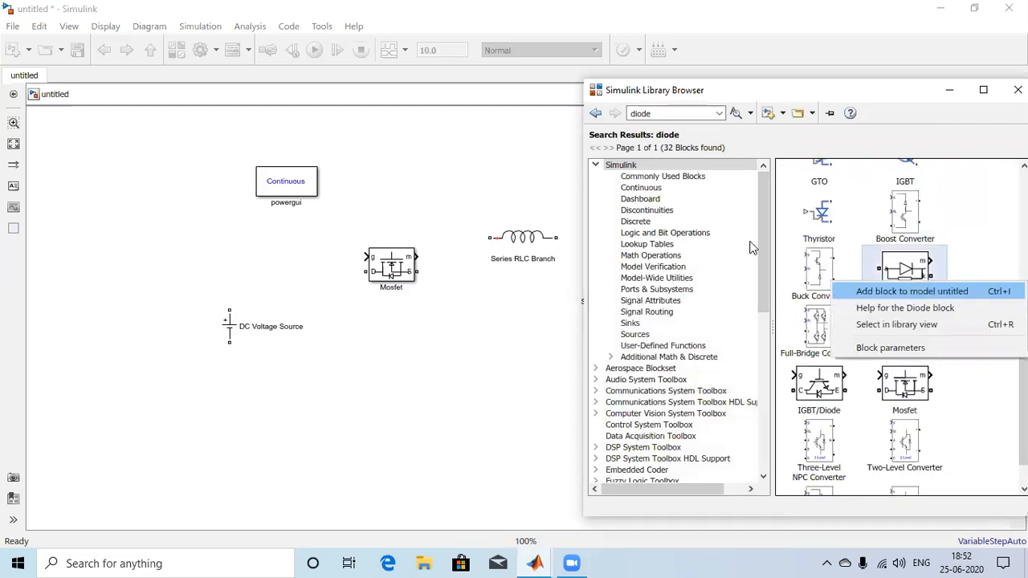
{"action": "key", "text": "ctrl+i"}
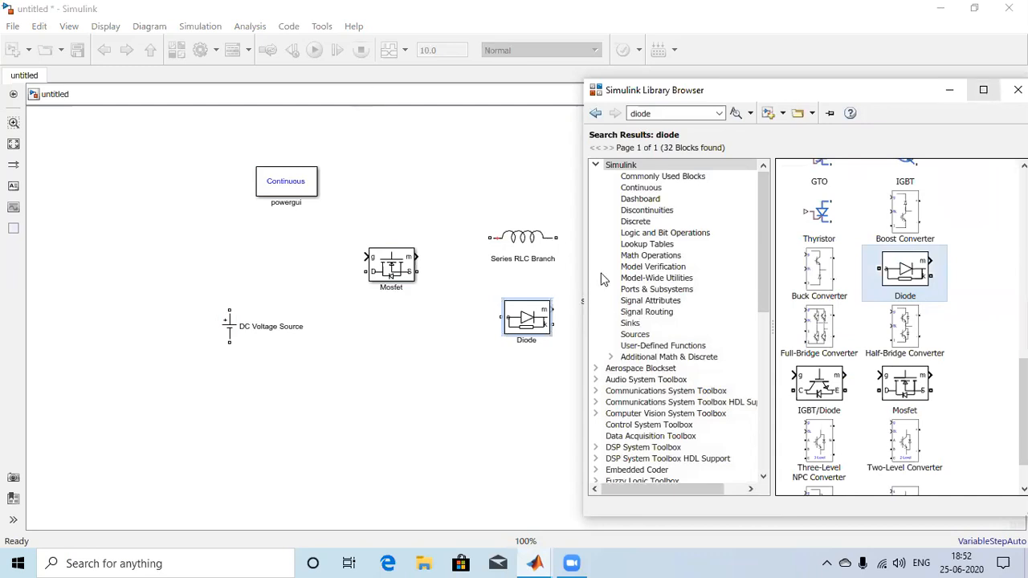
{"action": "left_click", "coordinate": [950, 90]}
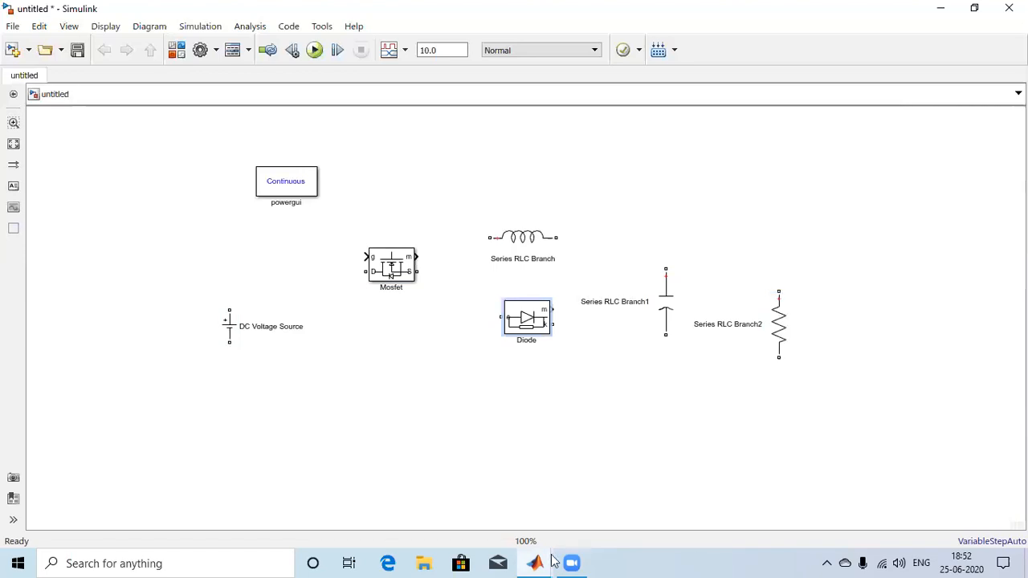
Step: Search the library for "pulse generator" and place the Simulink Pulse Generator block above the Mosfet
{"action": "left_click", "coordinate": [656, 510]}
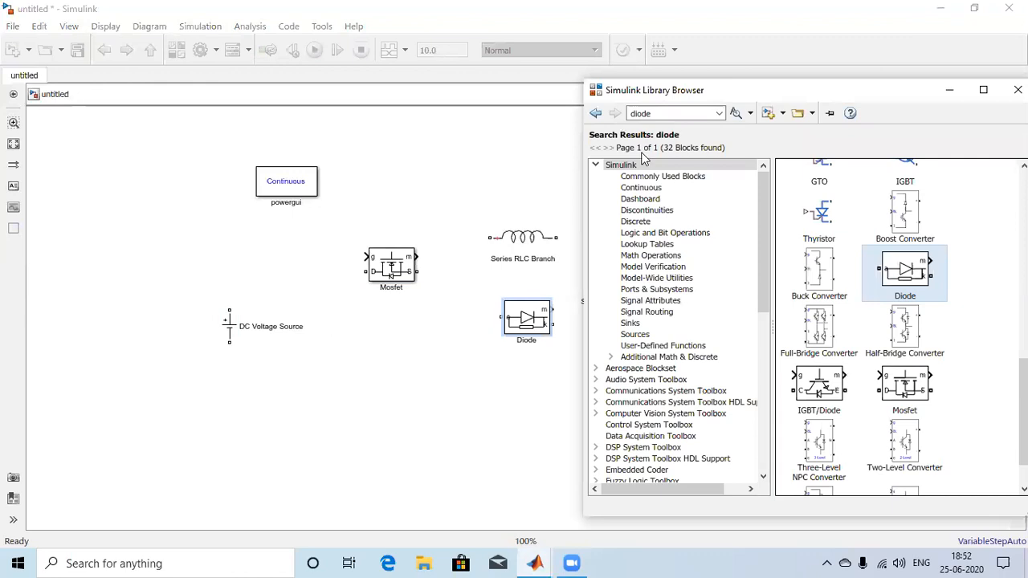
{"action": "left_click", "coordinate": [653, 117]}
{"action": "key", "text": "BackSpace"}
{"action": "type", "text": "pulse"}
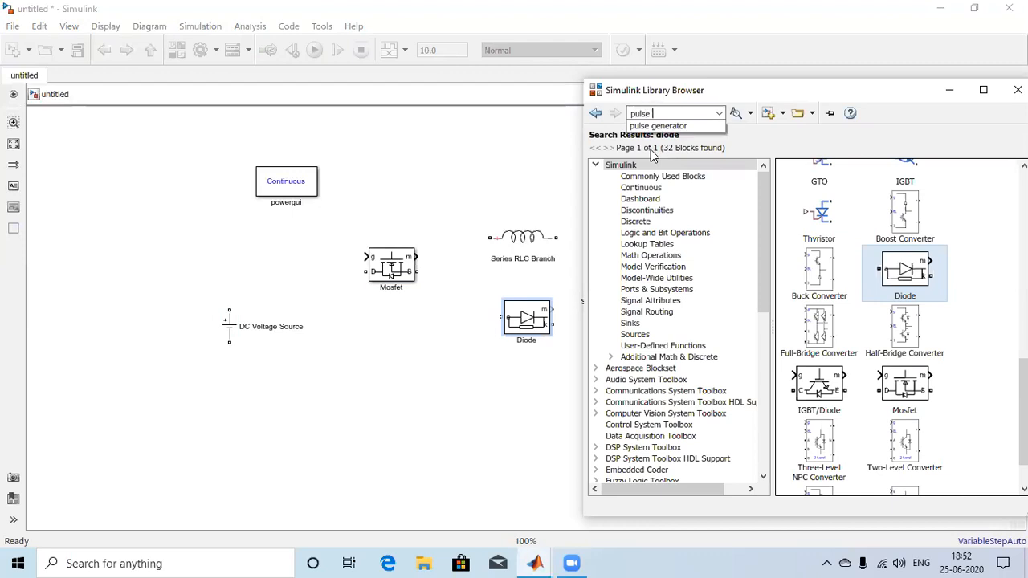
{"action": "key", "text": "Down"}
{"action": "key", "text": "Return"}
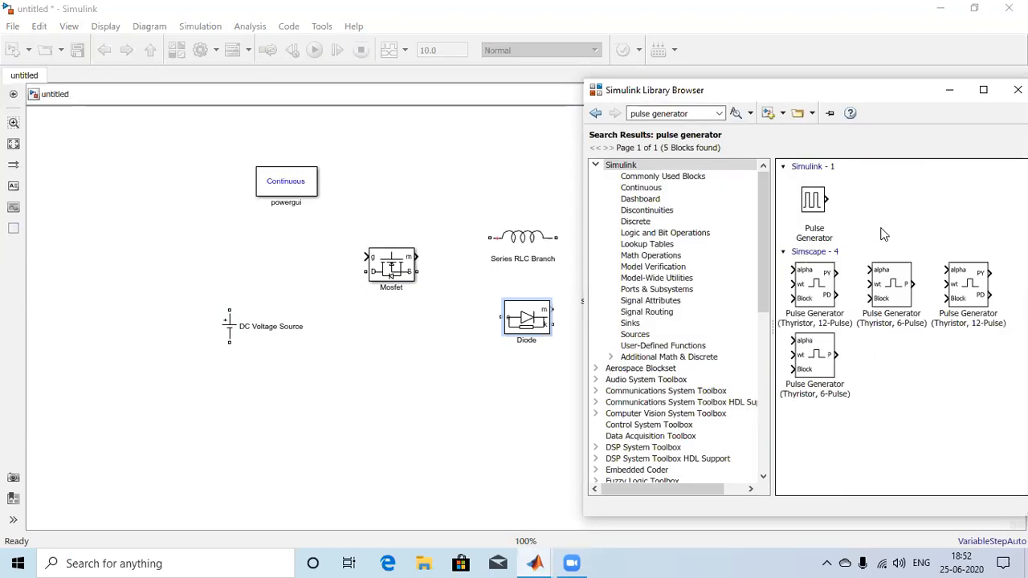
{"action": "left_click_drag", "start_coordinate": [817, 202], "coordinate": [380, 182]}
Step: Shift the DC Voltage Source and Mosfet slightly toward each other and turn off the Mosfet's measurement port
{"action": "left_click_drag", "start_coordinate": [228, 325], "coordinate": [239, 325]}
{"action": "left_click_drag", "start_coordinate": [391, 266], "coordinate": [380, 267]}
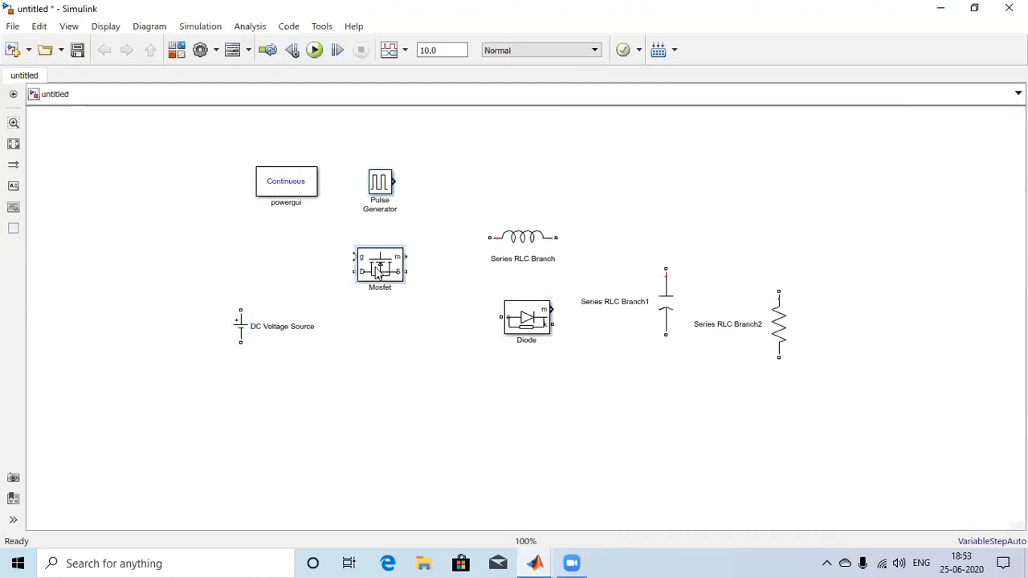
{"action": "left_click", "coordinate": [386, 275]}
{"action": "double_click", "coordinate": [391, 275]}
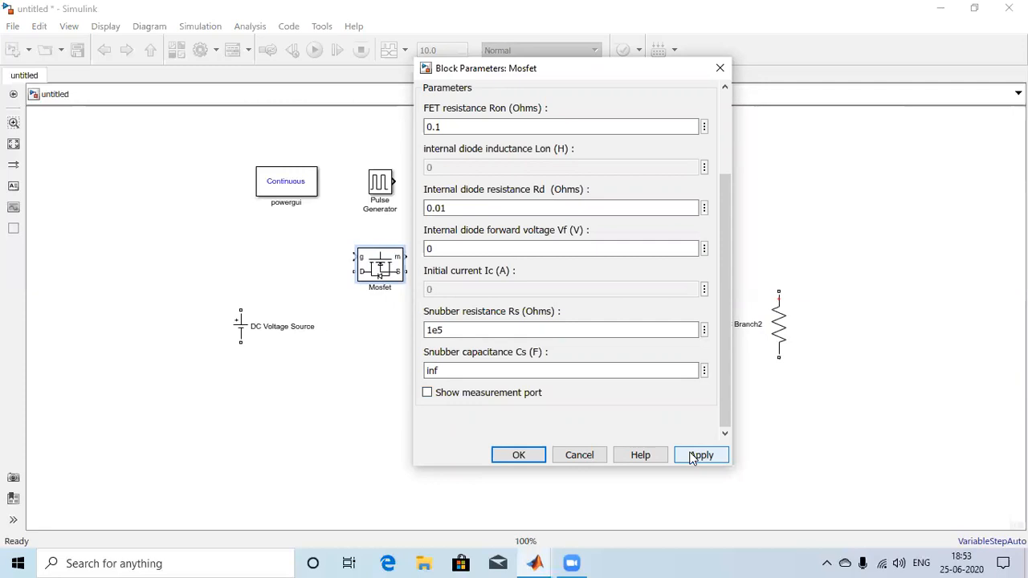
{"action": "left_click", "coordinate": [693, 456]}
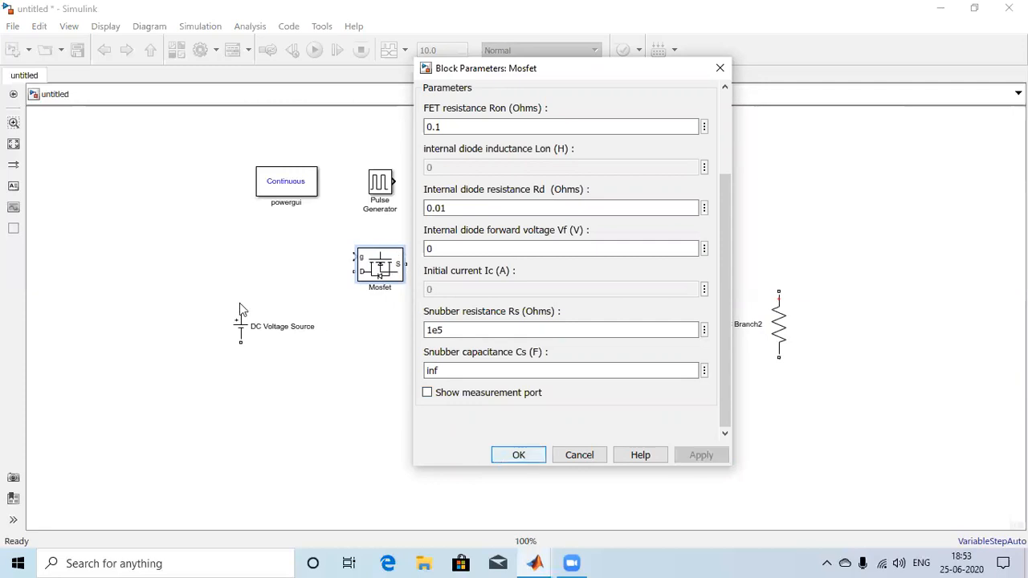
{"action": "key", "text": "Return"}
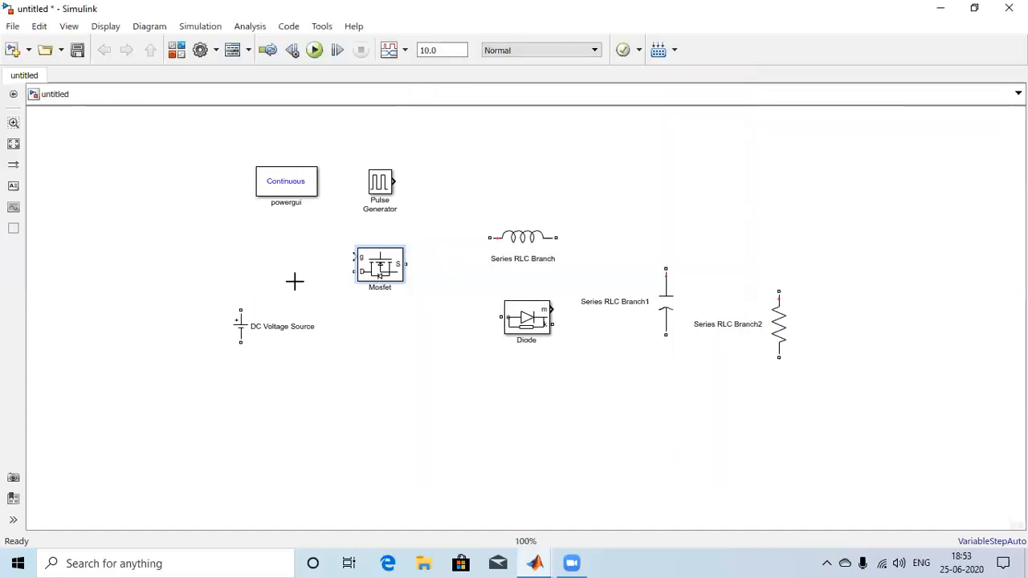
Step: Wire the DC source's positive terminal to the Mosfet's drain, and align the inductor with the Mosfet's source terminal and connect them
{"action": "left_click_drag", "start_coordinate": [241, 310], "coordinate": [355, 272]}
{"action": "left_click", "coordinate": [524, 234]}
{"action": "left_click_drag", "start_coordinate": [523, 232], "coordinate": [526, 257]}
{"action": "left_click", "coordinate": [474, 264]}
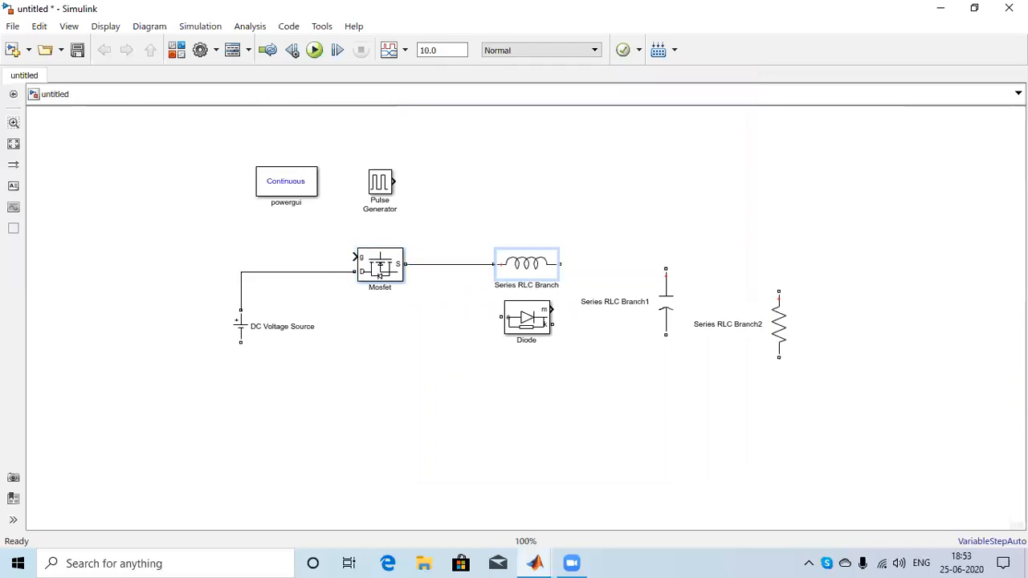
Step: Move the Diode below the wire between the Mosfet and the inductor and rotate it clockwise by two quarter turns
{"action": "left_click", "coordinate": [526, 325]}
{"action": "left_click_drag", "start_coordinate": [469, 388], "coordinate": [470, 379]}
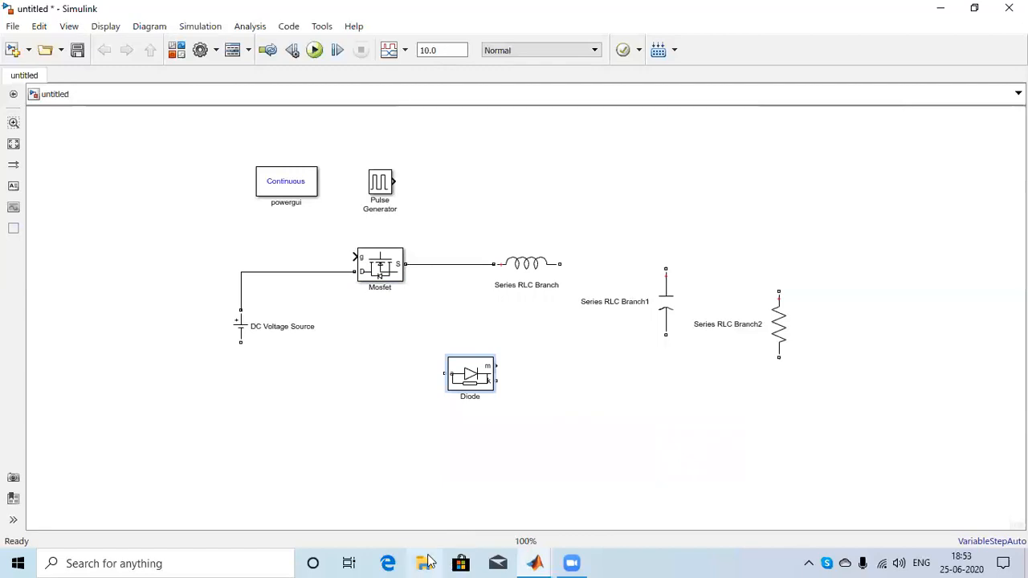
{"action": "key", "text": "ctrl+r"}
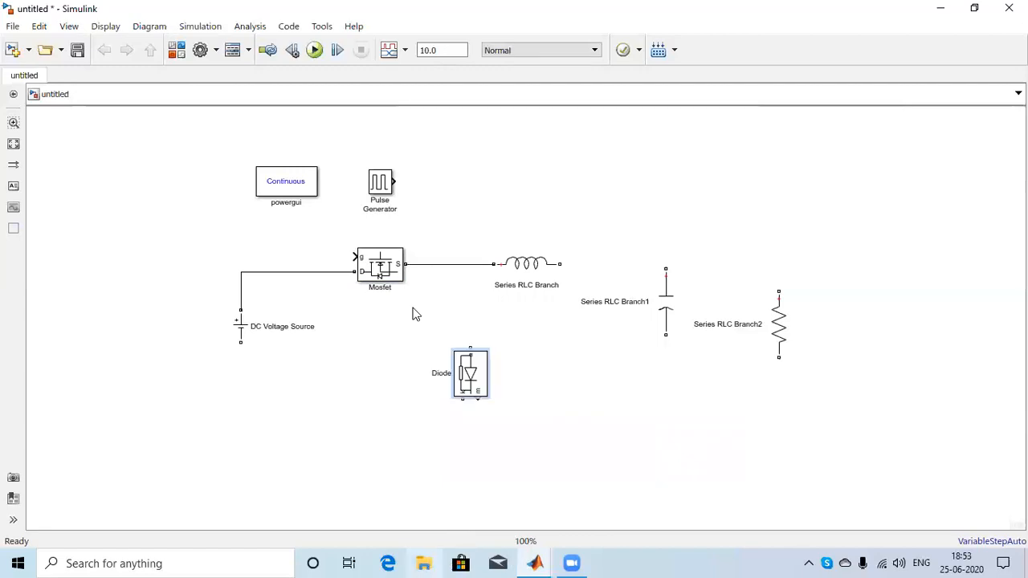
{"action": "key", "text": "ctrl+r"}
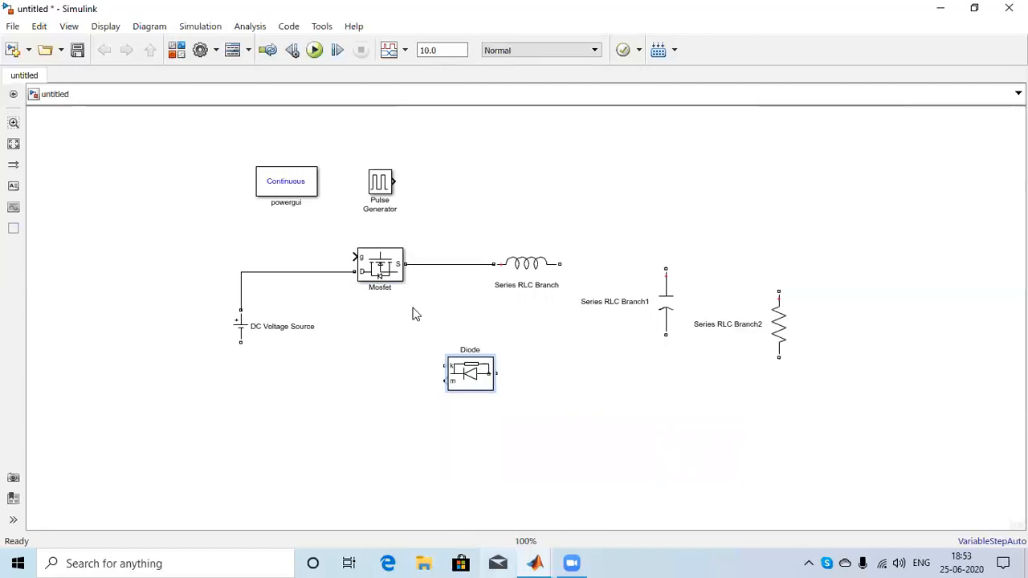
Step: Rotate the Diode another quarter turn so it points upward and turn off its measurement port
{"action": "double_click", "coordinate": [461, 374]}
{"action": "key", "text": "ctrl+r"}
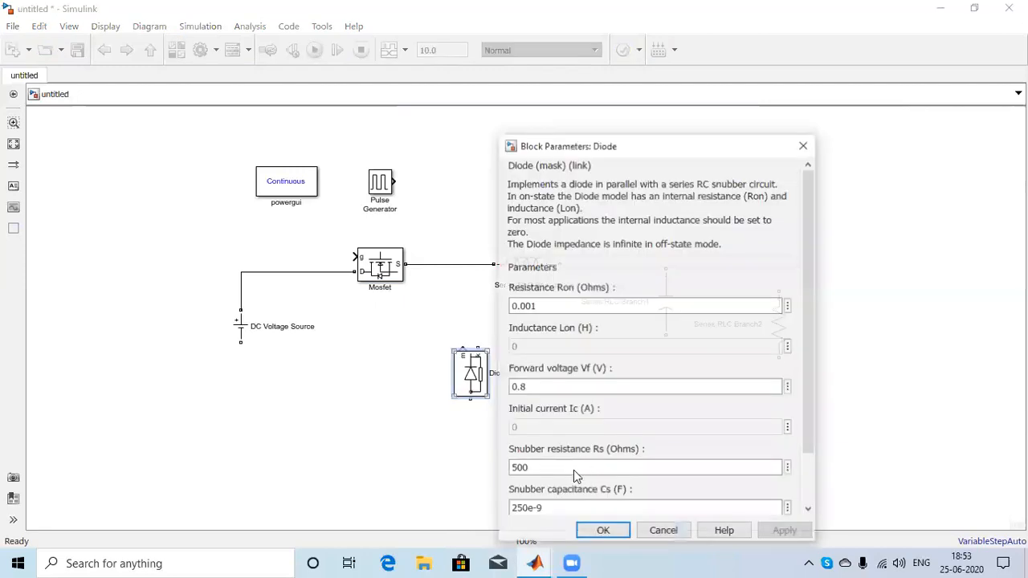
{"action": "scroll", "coordinate": [727, 479], "scroll_direction": "down", "scroll_amount": 2}
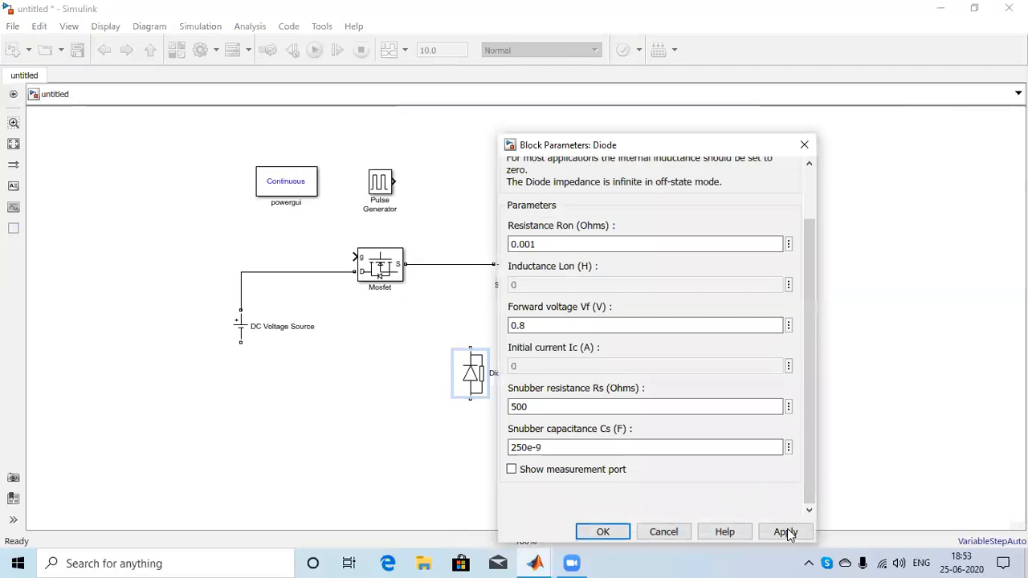
{"action": "left_click", "coordinate": [617, 537]}
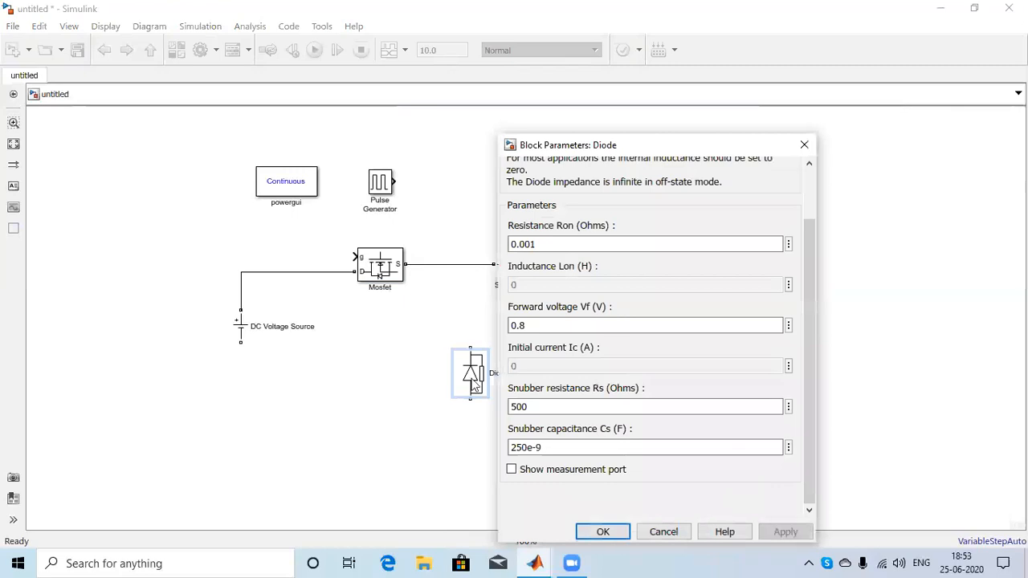
Step: Connect the Diode's cathode to the Mosfet–inductor wire, and lower the capacitor branch and wire it to the inductor's free end
{"action": "left_click_drag", "start_coordinate": [445, 328], "coordinate": [445, 310]}
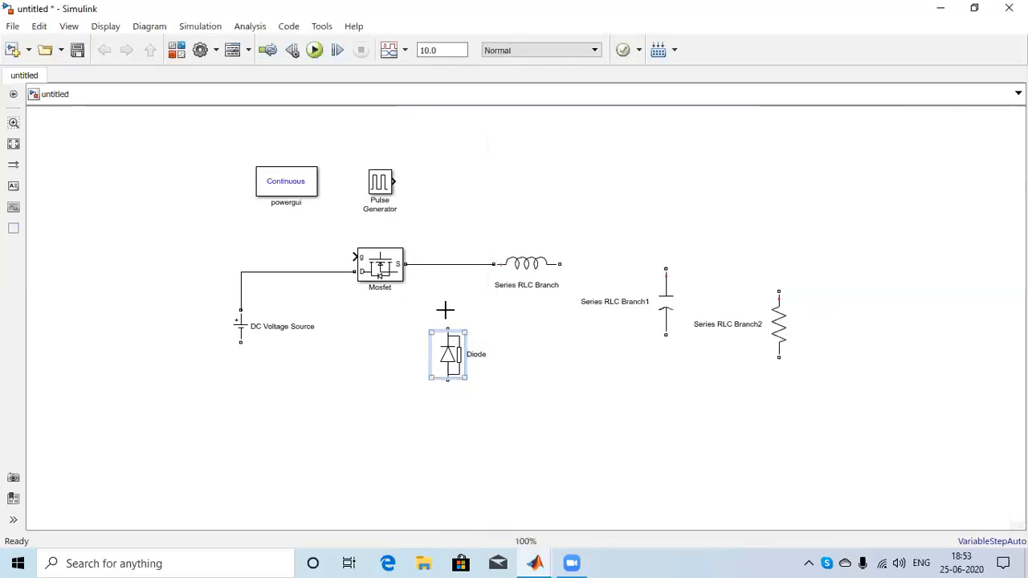
{"action": "left_click_drag", "start_coordinate": [449, 266], "coordinate": [447, 331]}
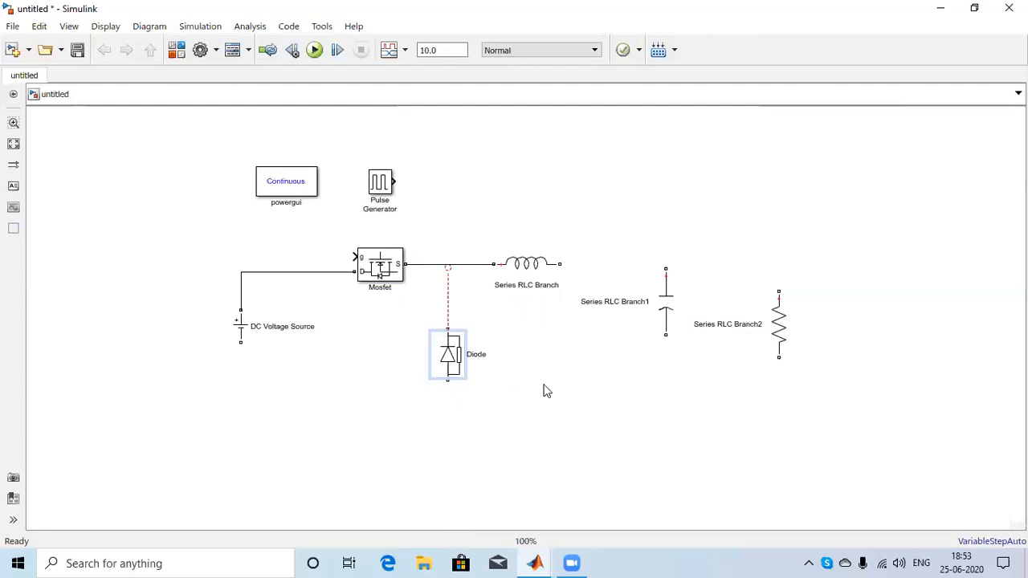
{"action": "left_click", "coordinate": [666, 303]}
{"action": "left_click_drag", "start_coordinate": [663, 272], "coordinate": [659, 324]}
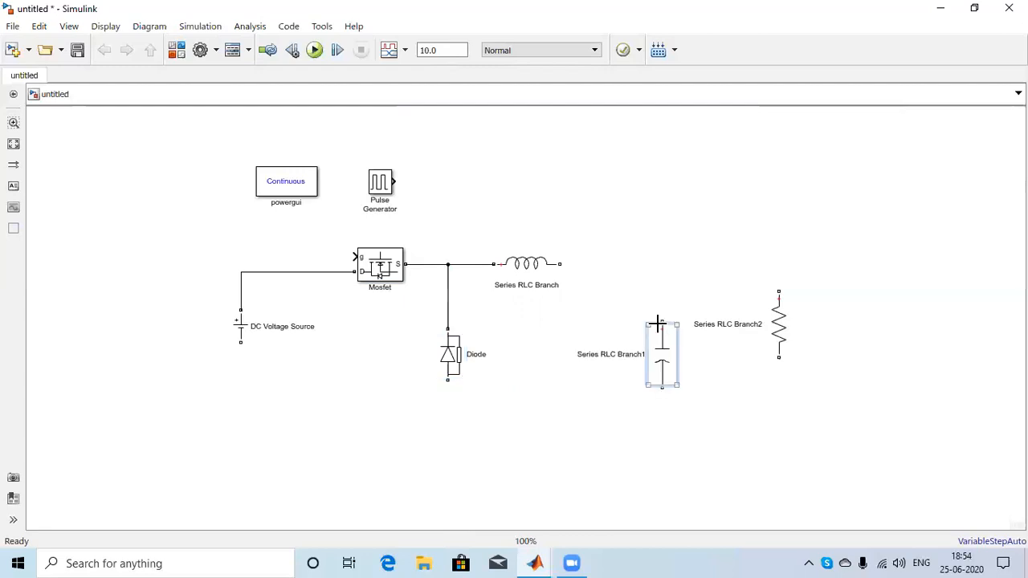
{"action": "left_click_drag", "start_coordinate": [563, 259], "coordinate": [662, 322]}
Step: Place the resistor branch level with the capacitor, wire its upper end to the inductor–capacitor node and straighten that wire
{"action": "left_click", "coordinate": [778, 323]}
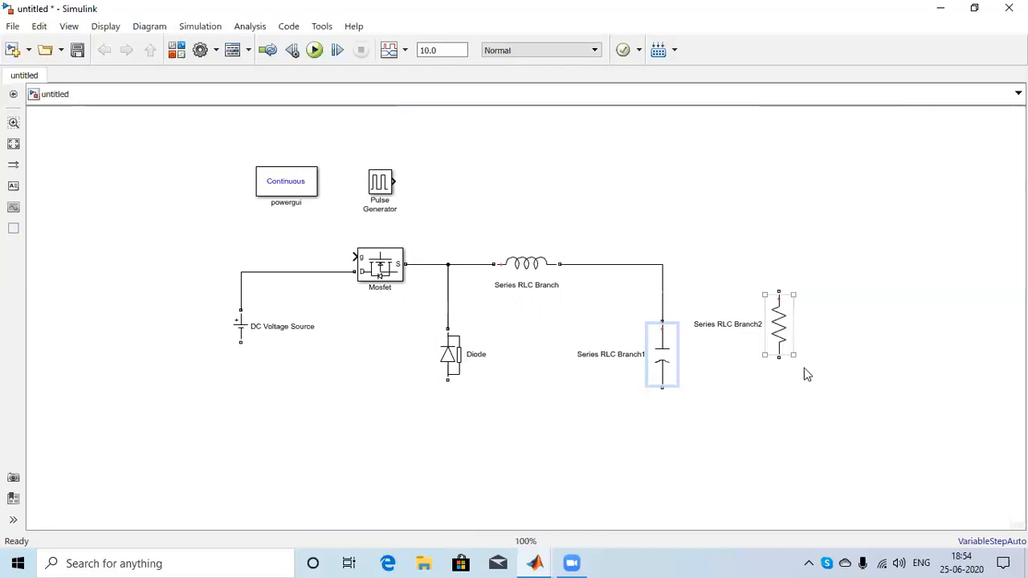
{"action": "mouse_move", "coordinate": [779, 296]}
{"action": "left_mouse_down"}
{"action": "mouse_move", "coordinate": [808, 316]}
{"action": "mouse_move", "coordinate": [641, 260]}
{"action": "mouse_move", "coordinate": [675, 269]}
{"action": "left_mouse_up"}
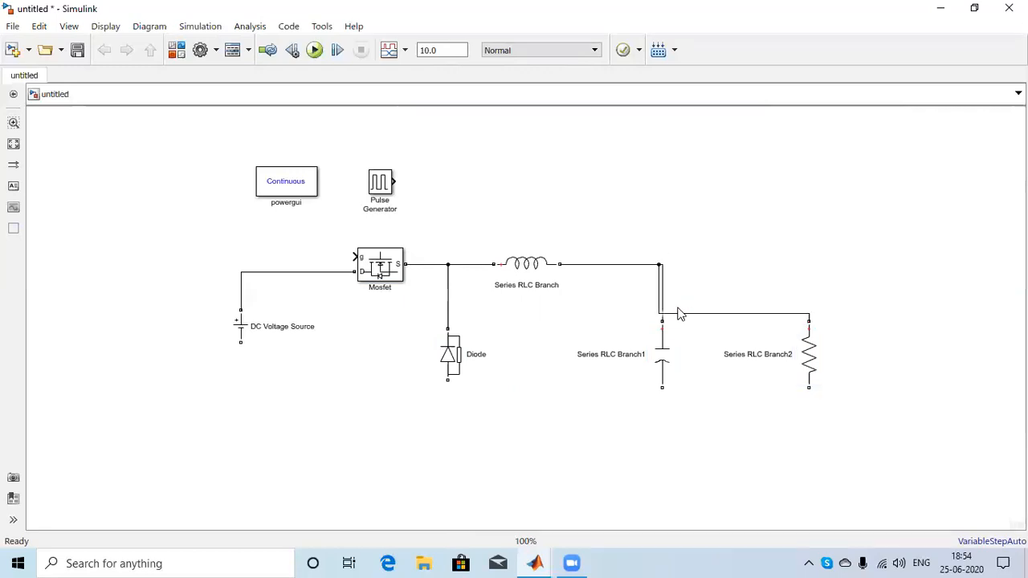
{"action": "left_click", "coordinate": [692, 313]}
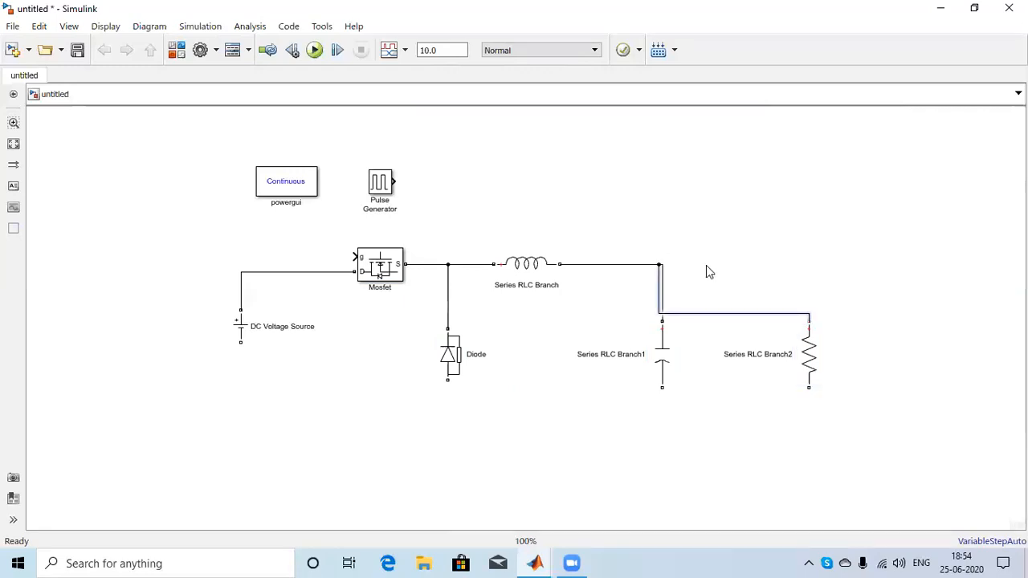
Step: Wire the DC source's negative terminal and the lower ends of the Diode, capacitor and resistor together as the return line
{"action": "left_click", "coordinate": [371, 388]}
{"action": "left_click_drag", "start_coordinate": [371, 388], "coordinate": [448, 381]}
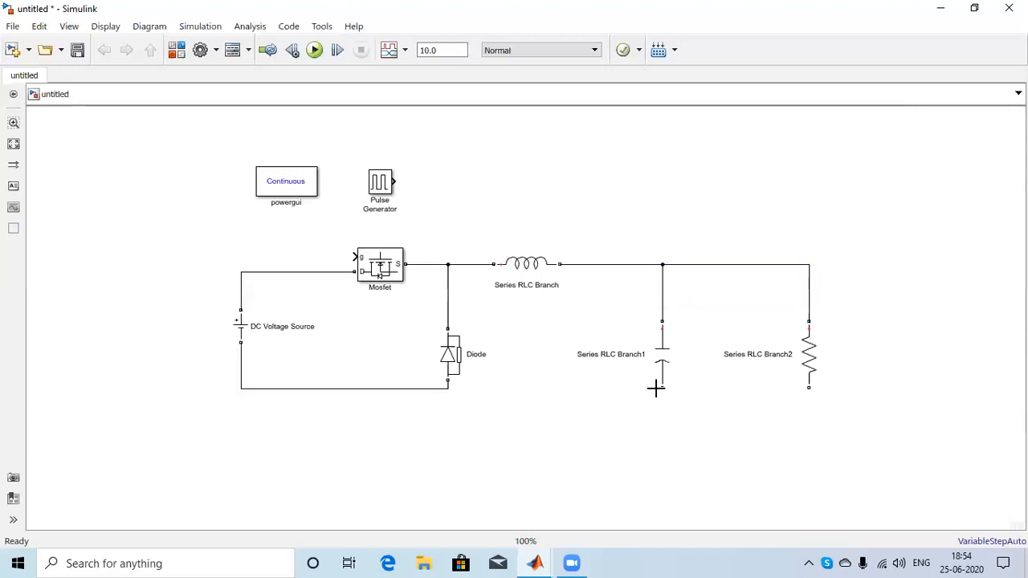
{"action": "left_click_drag", "start_coordinate": [656, 389], "coordinate": [447, 389]}
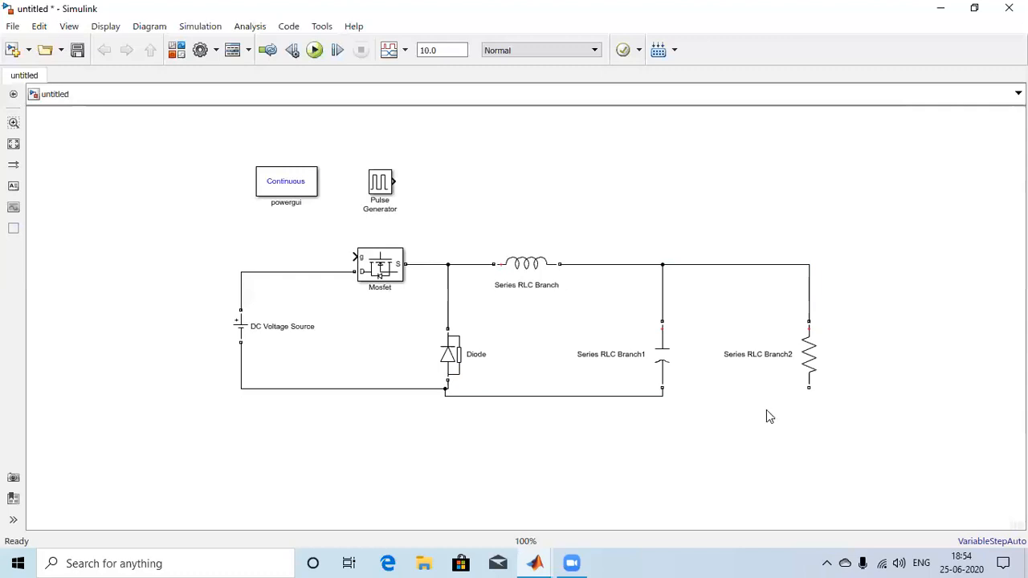
{"action": "left_click", "coordinate": [807, 390]}
{"action": "left_click_drag", "start_coordinate": [806, 390], "coordinate": [660, 395]}
Step: Move powergui up, place the Pulse Generator beneath it and connect the generator's output to the Mosfet's gate
{"action": "left_click", "coordinate": [270, 170]}
{"action": "left_click_drag", "start_coordinate": [270, 170], "coordinate": [263, 125]}
{"action": "left_click", "coordinate": [359, 273]}
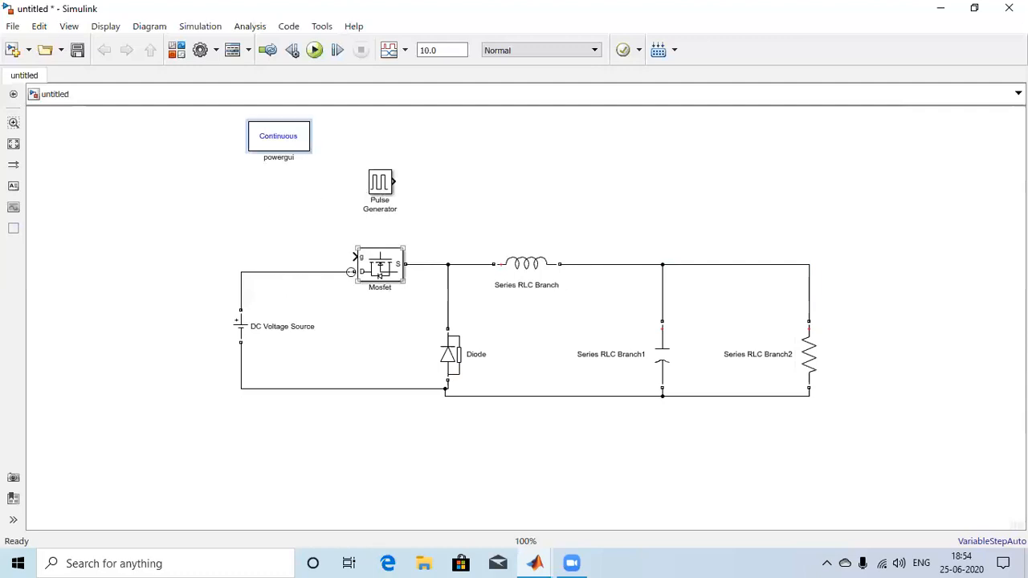
{"action": "left_click", "coordinate": [364, 178]}
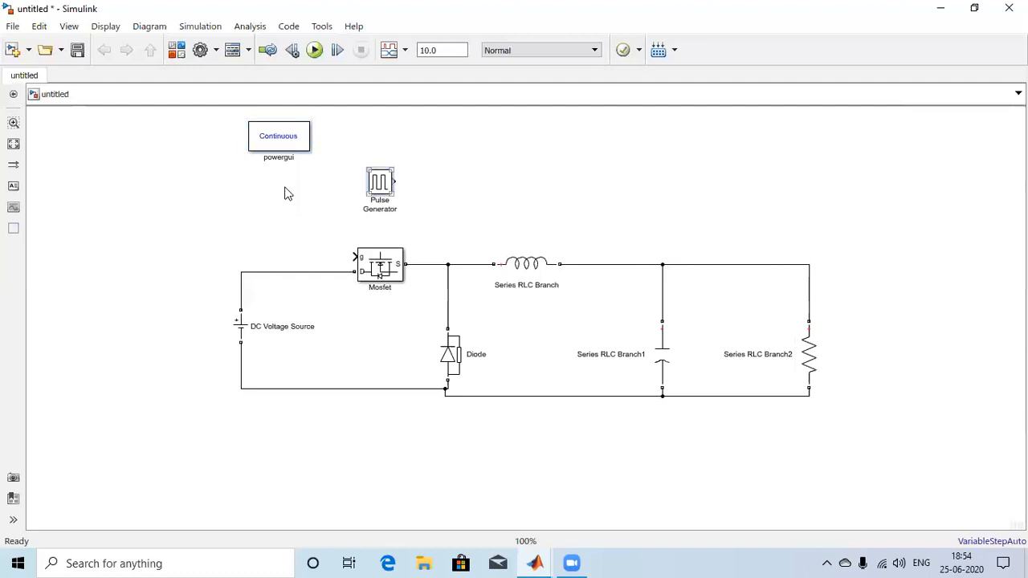
{"action": "left_click_drag", "start_coordinate": [389, 179], "coordinate": [356, 258]}
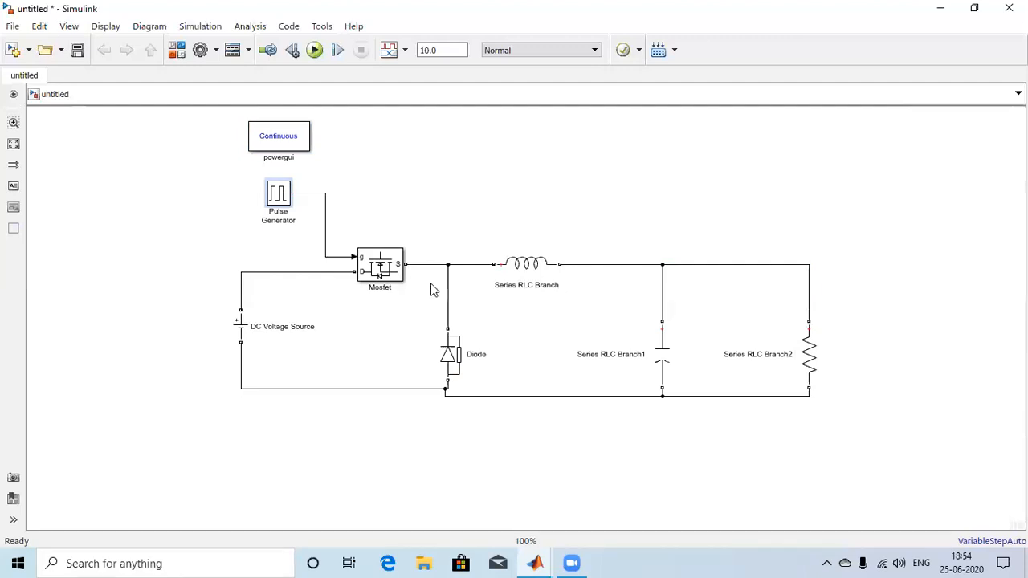
Step: Move the Diode up so the return line is straight, and move the capacitor and resistor branches up level with it, closer to the inductor
{"action": "left_click", "coordinate": [415, 392]}
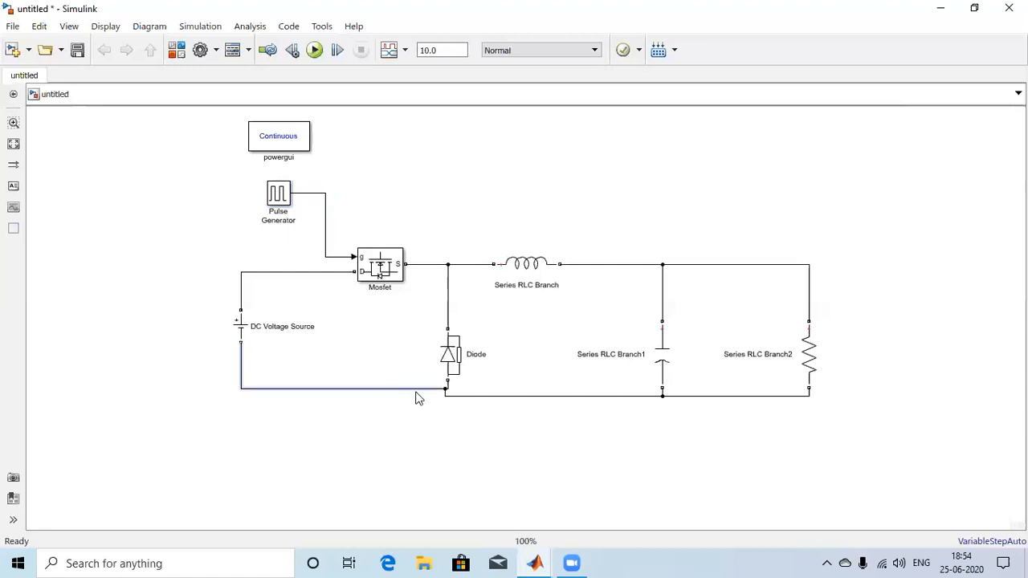
{"action": "left_click", "coordinate": [444, 333]}
{"action": "left_click_drag", "start_coordinate": [446, 332], "coordinate": [438, 306]}
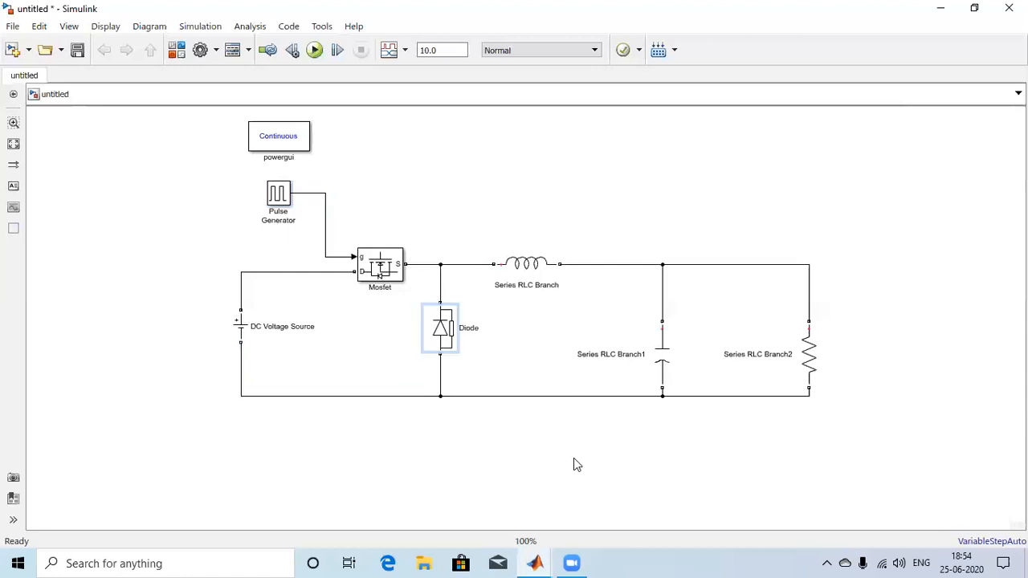
{"action": "left_click", "coordinate": [661, 343]}
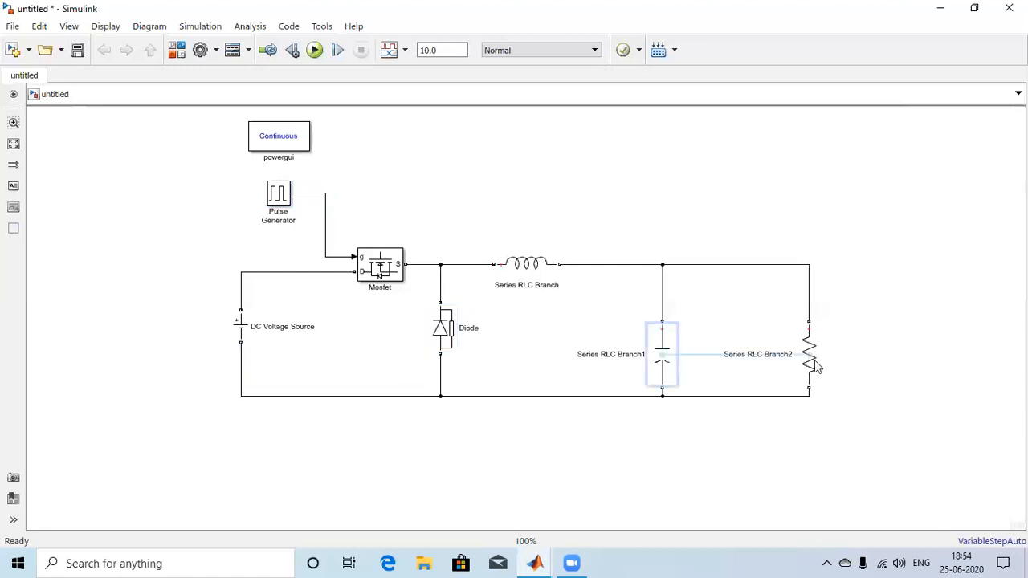
{"action": "left_click_drag", "start_coordinate": [815, 360], "coordinate": [785, 333]}
{"action": "left_click", "coordinate": [789, 414]}
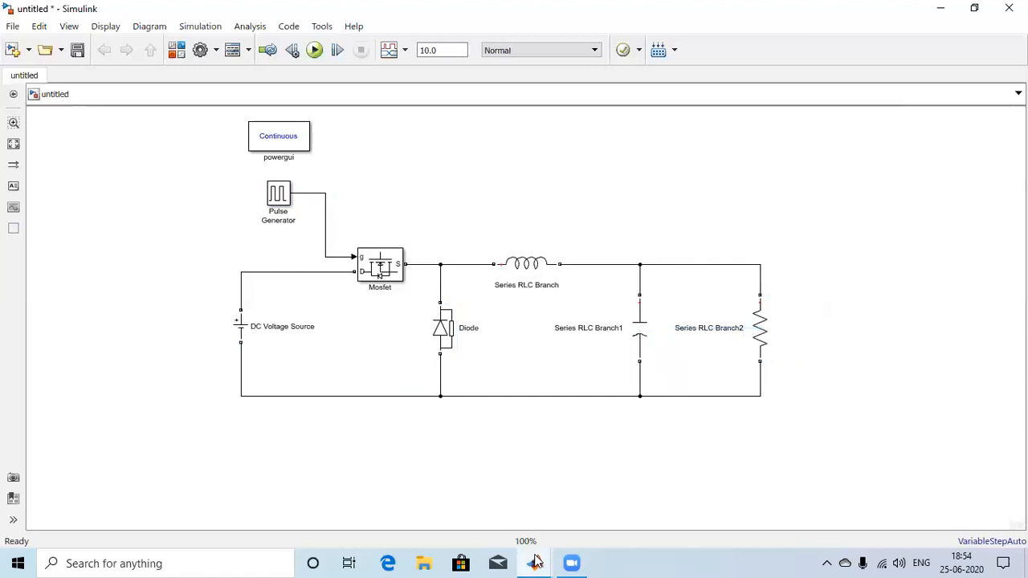
Step: Search the Simulink library for "voltage measurement" and add the Voltage Measurement block to the model beside the resistor branch
{"action": "mouse_move", "coordinate": [536, 563]}
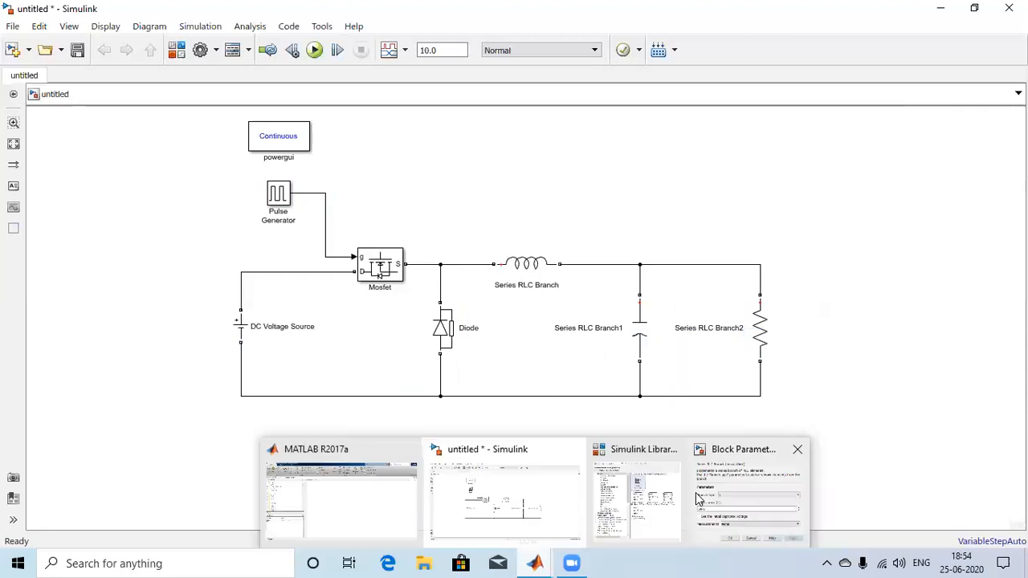
{"action": "left_click", "coordinate": [654, 493]}
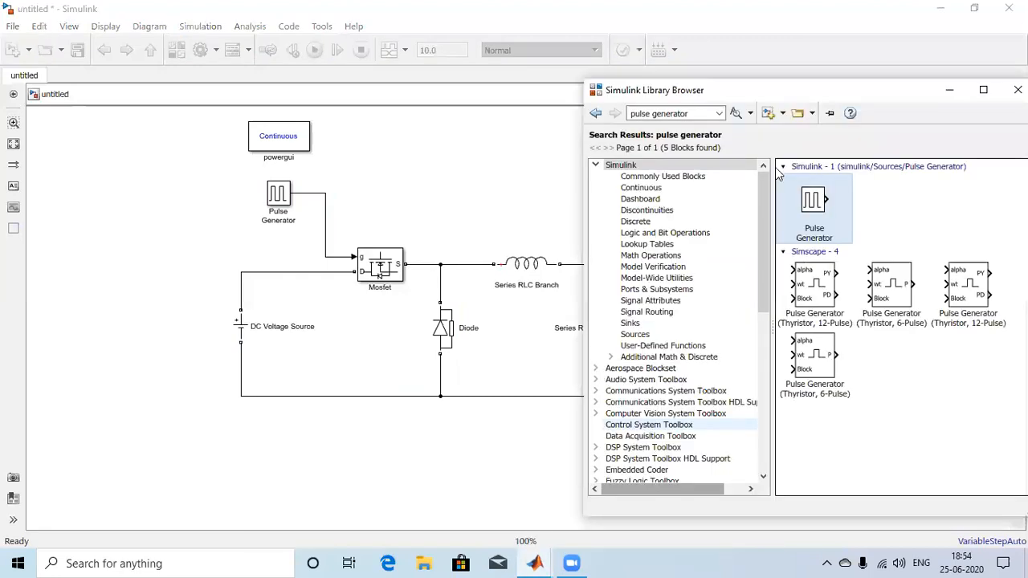
{"action": "left_click", "coordinate": [701, 114]}
{"action": "key", "text": "ctrl+a"}
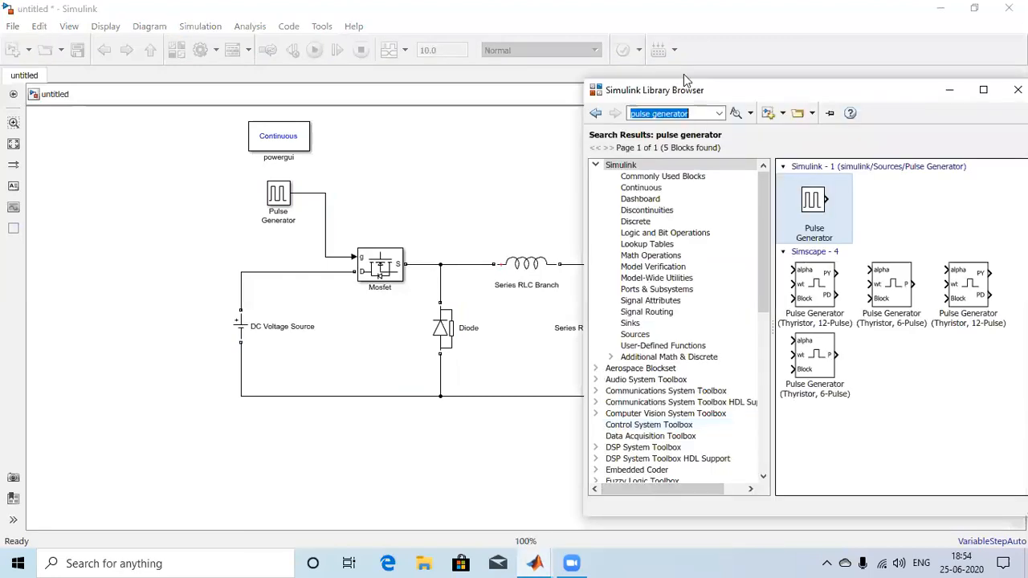
{"action": "type", "text": "volta"}
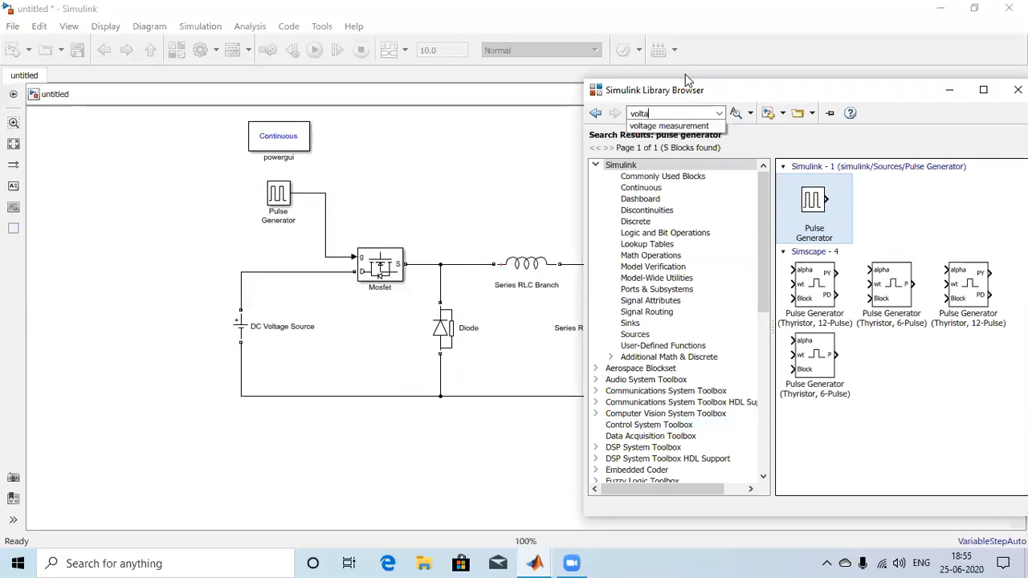
{"action": "type", "text": "ge"}
{"action": "key", "text": "Down"}
{"action": "key", "text": "Return"}
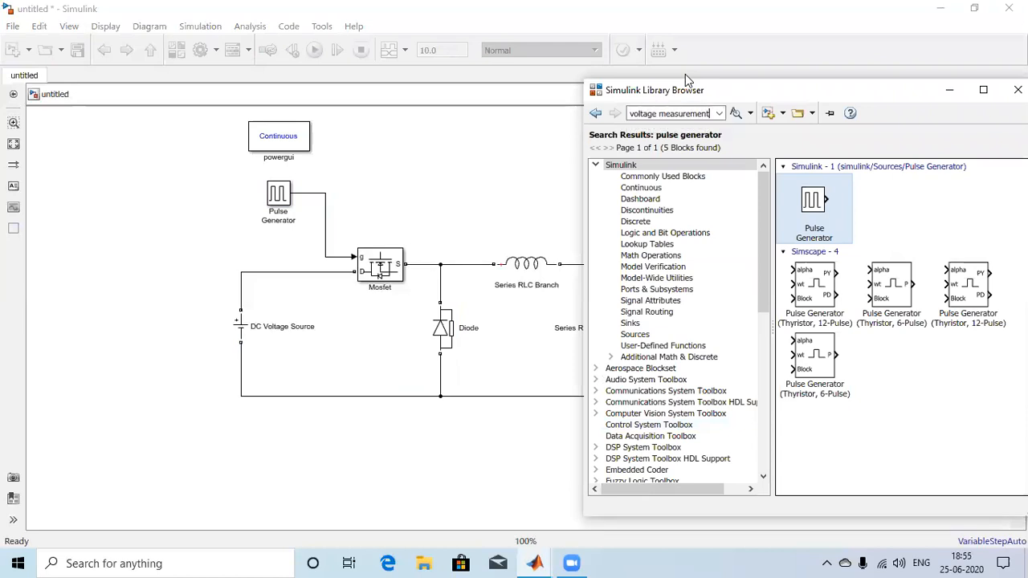
{"action": "key", "text": "Return"}
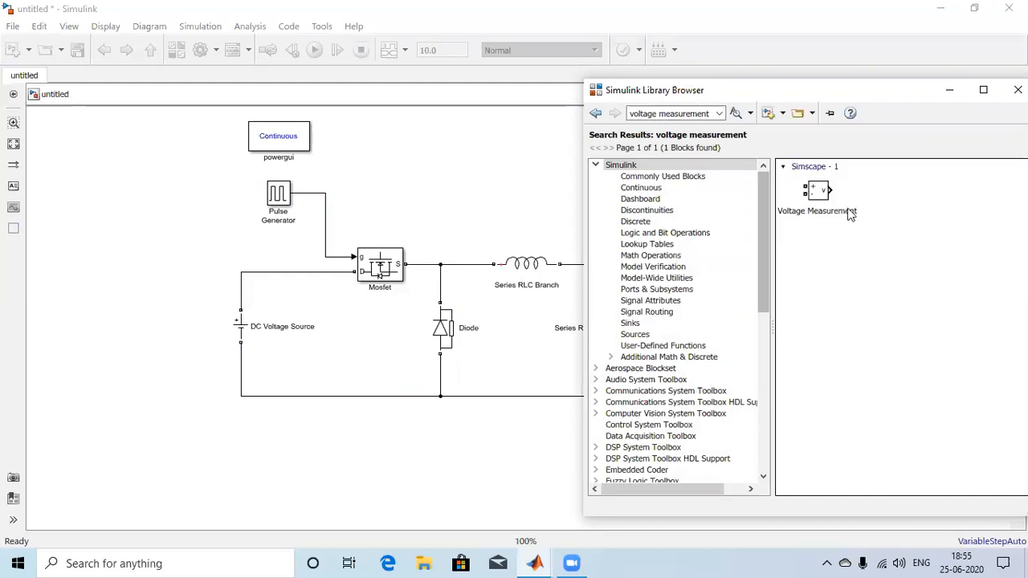
{"action": "right_click", "coordinate": [850, 213]}
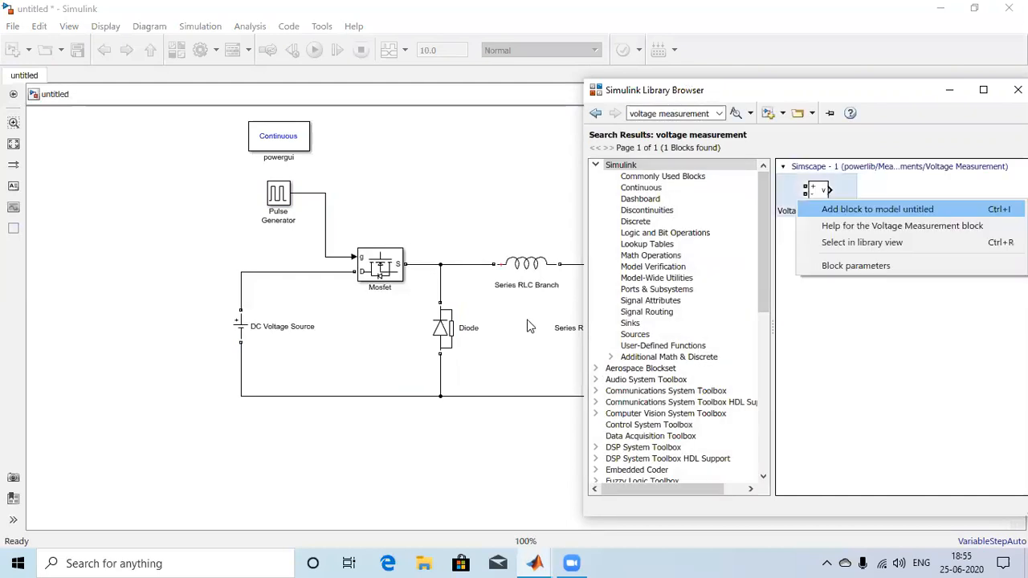
{"action": "left_click", "coordinate": [877, 209]}
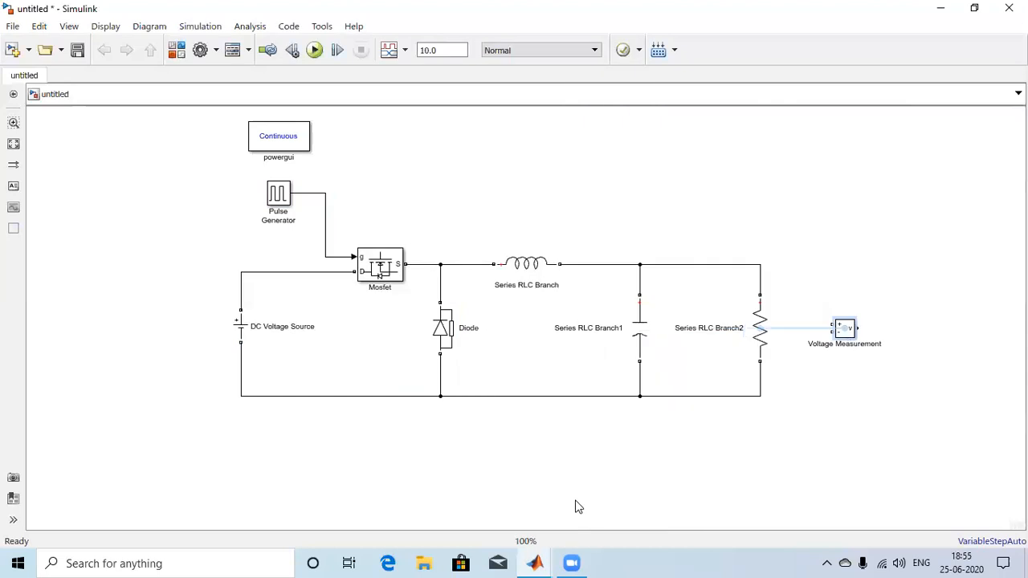
Step: Search the Simulink library for "scope", add the Scope block to the model and place it beside the Voltage Measurement block
{"action": "left_click", "coordinate": [532, 562]}
{"action": "left_click", "coordinate": [673, 515]}
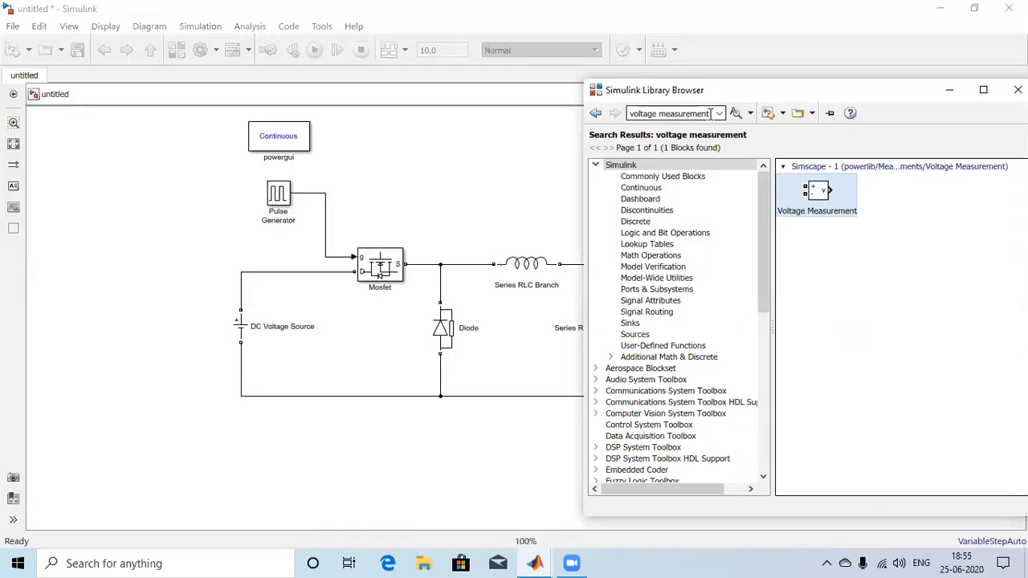
{"action": "left_click", "coordinate": [711, 115]}
{"action": "type", "text": "scope"}
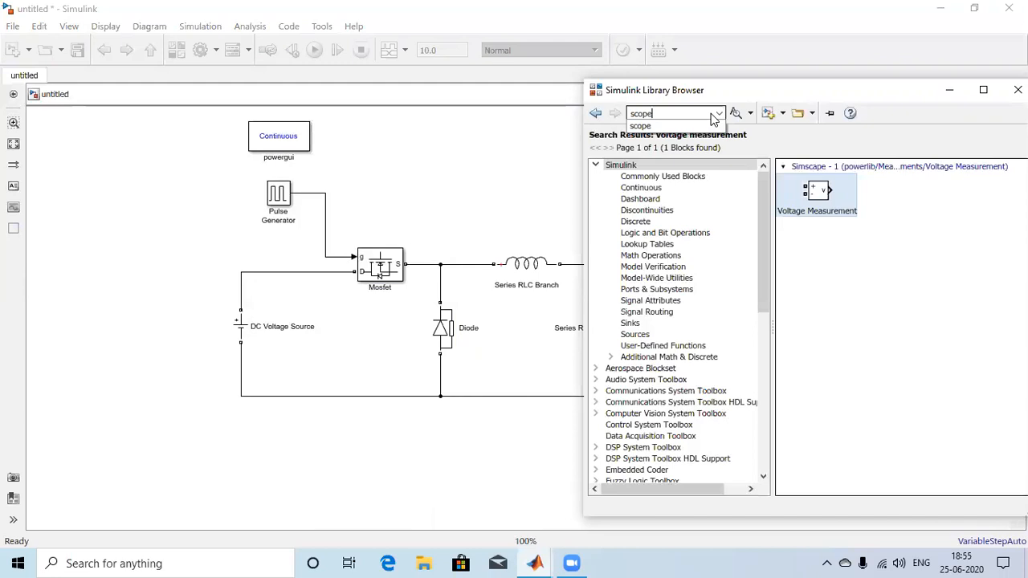
{"action": "key", "text": "Return"}
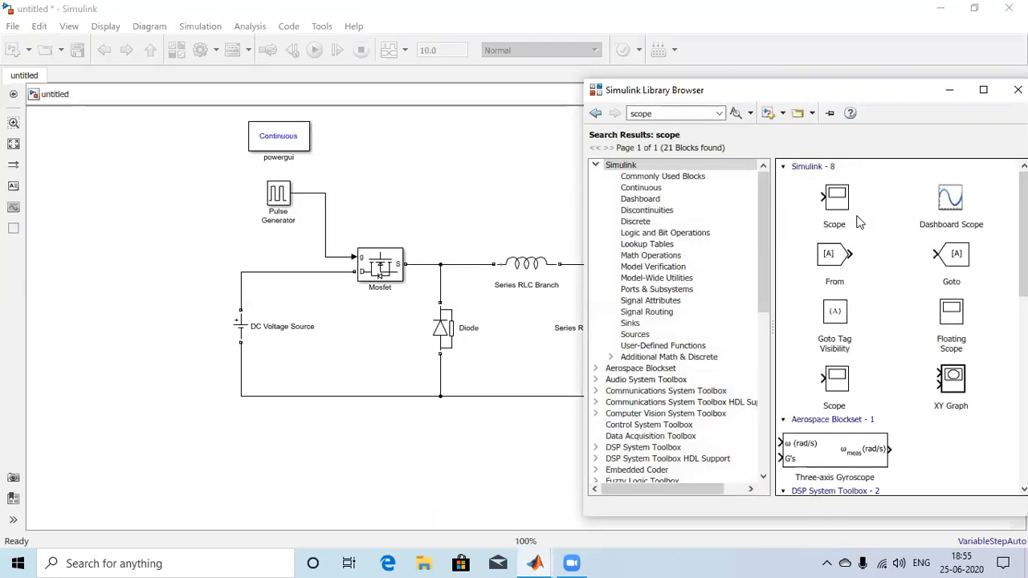
{"action": "right_click", "coordinate": [840, 217]}
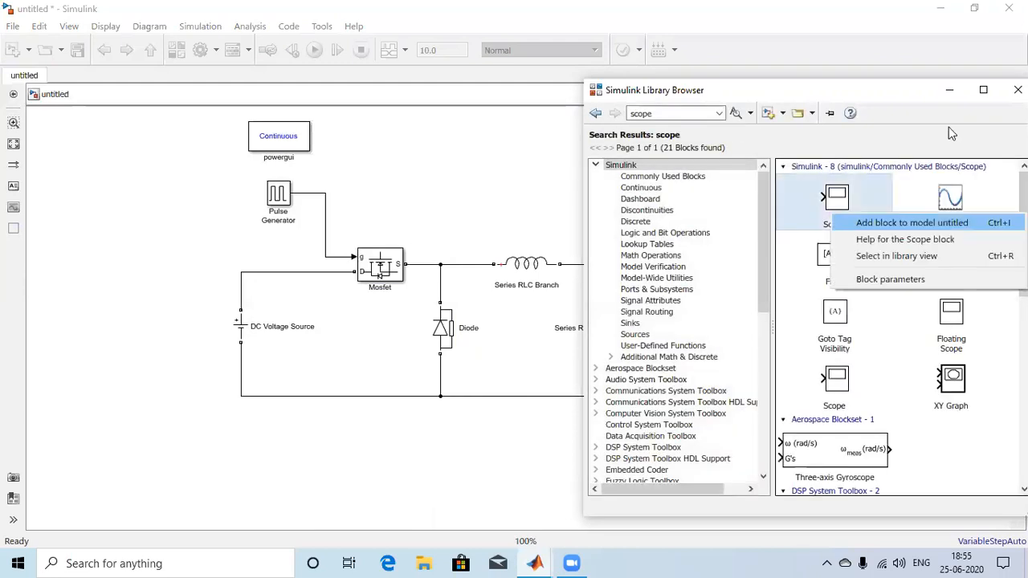
{"action": "left_click", "coordinate": [876, 220]}
{"action": "left_click_drag", "start_coordinate": [853, 299], "coordinate": [908, 335]}
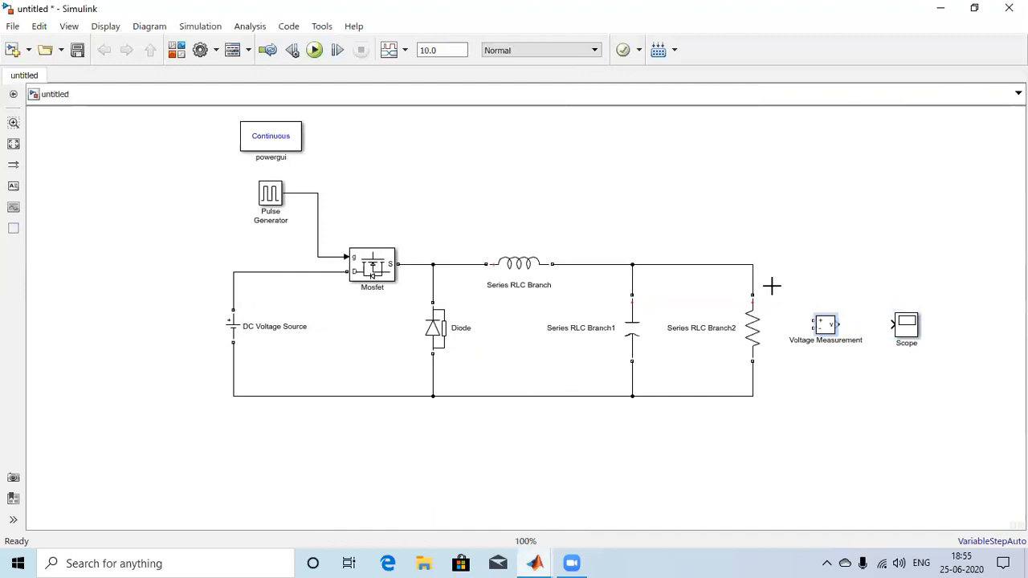
Step: Wire the Voltage Measurement block across the resistor branch with tidy wires, and connect its output to the Scope spaced further away
{"action": "mouse_move", "coordinate": [751, 262]}
{"action": "left_mouse_down"}
{"action": "mouse_move", "coordinate": [810, 325]}
{"action": "mouse_move", "coordinate": [755, 396]}
{"action": "left_mouse_up"}
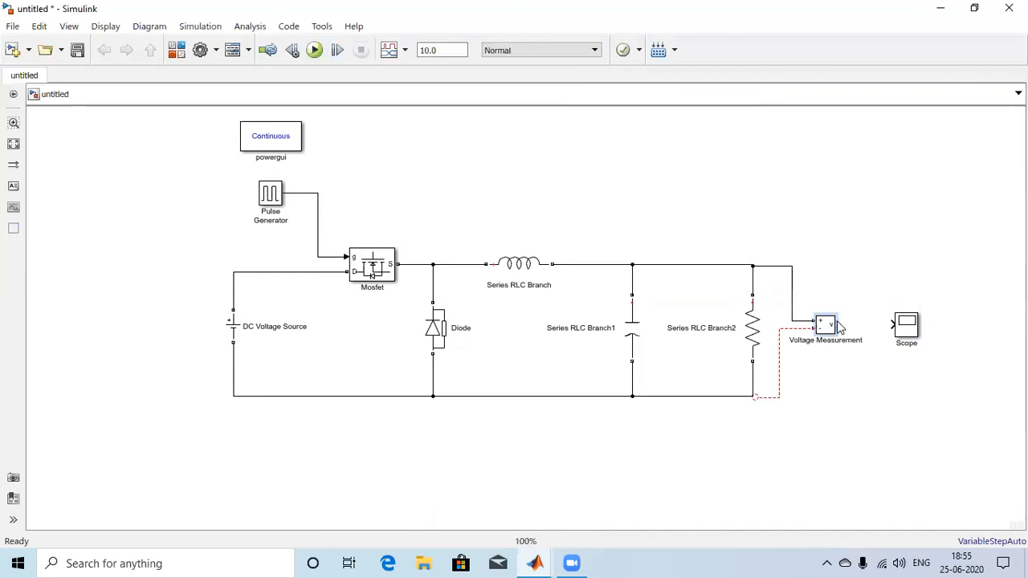
{"action": "left_click_drag", "start_coordinate": [837, 323], "coordinate": [973, 331]}
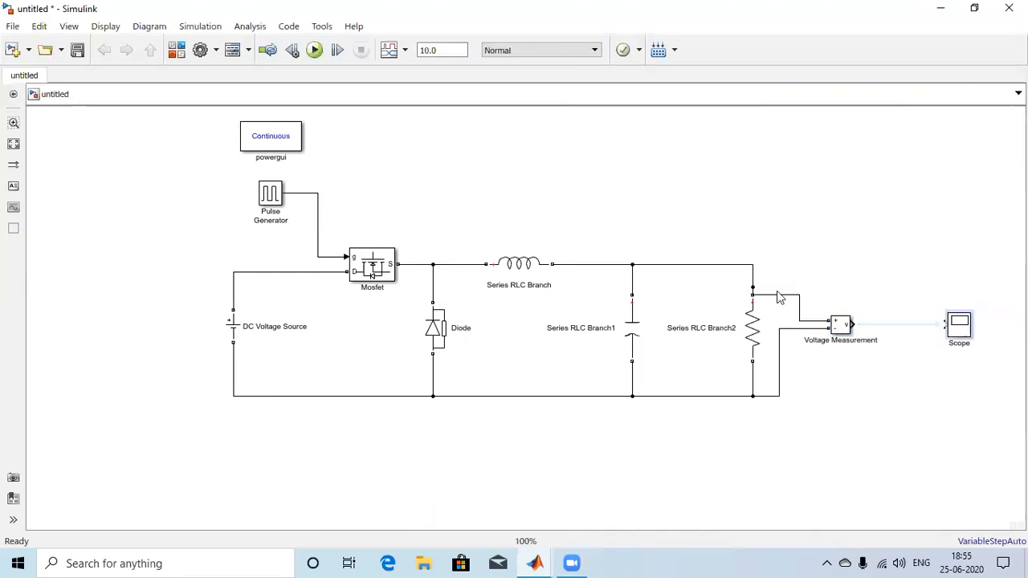
{"action": "left_click_drag", "start_coordinate": [791, 294], "coordinate": [790, 266]}
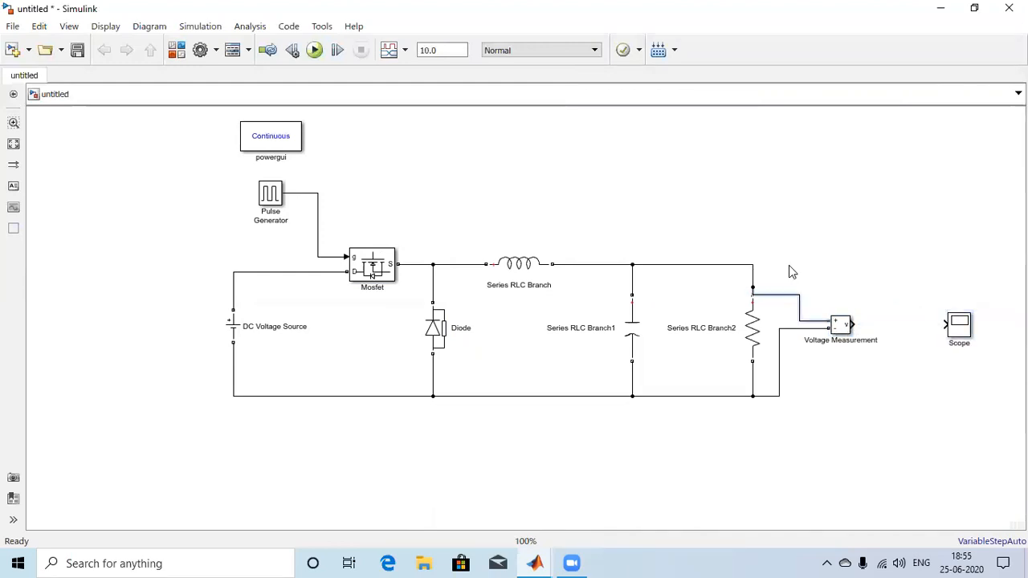
{"action": "left_click_drag", "start_coordinate": [841, 338], "coordinate": [868, 324]}
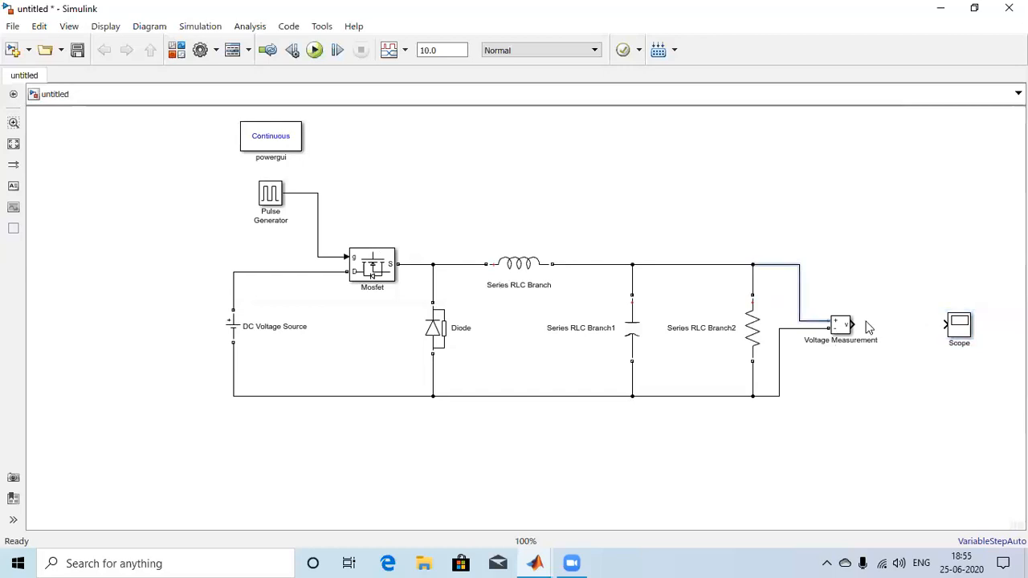
{"action": "left_click_drag", "start_coordinate": [786, 371], "coordinate": [800, 372]}
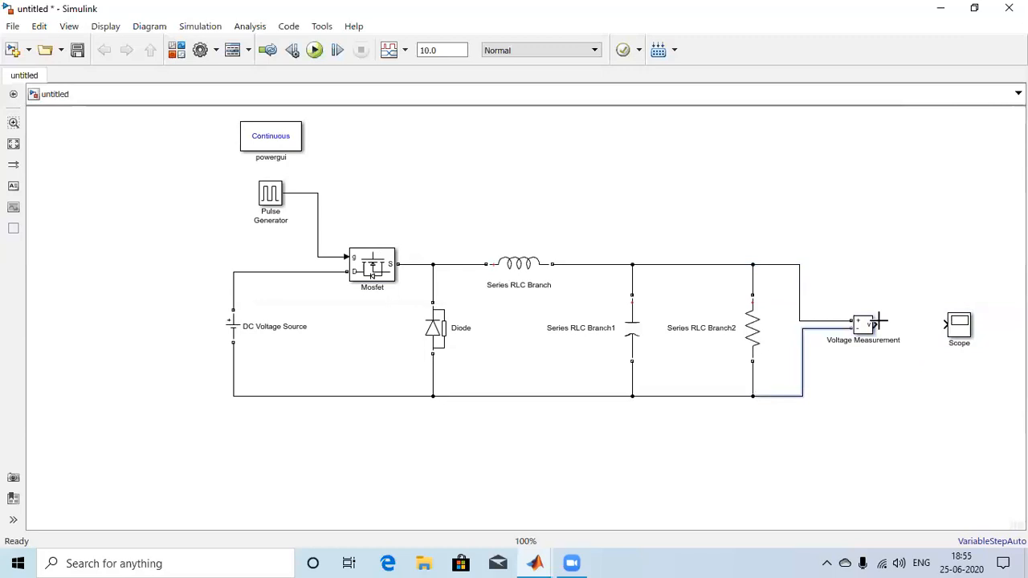
{"action": "left_click_drag", "start_coordinate": [880, 323], "coordinate": [946, 324]}
{"action": "left_click", "coordinate": [763, 200]}
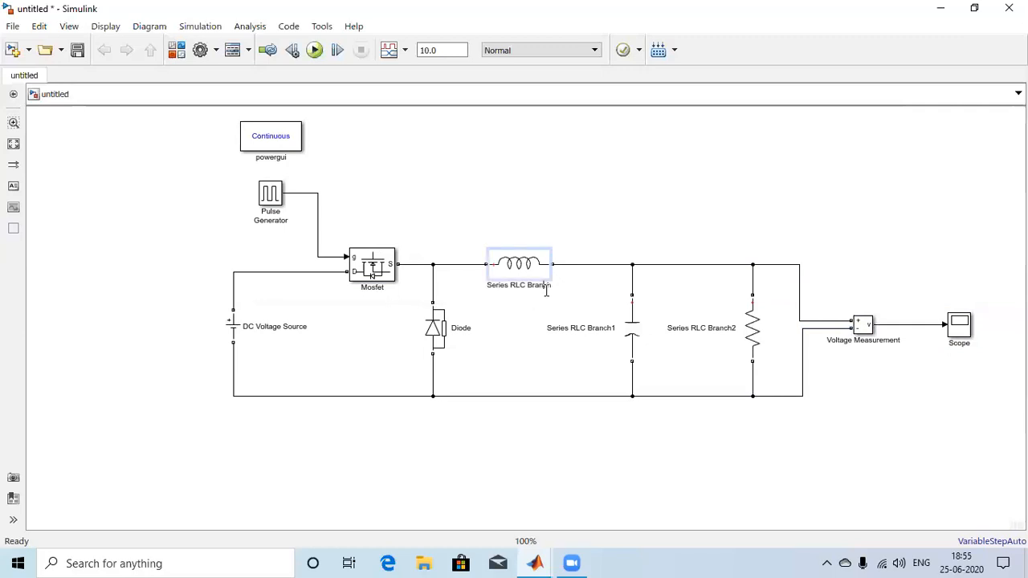
Step: Rename the inductor branch to L
{"action": "key", "text": "BackSpace"}
{"action": "key", "text": "BackSpace"}
{"action": "key", "text": "BackSpace"}
{"action": "key", "text": "BackSpace"}
{"action": "key", "text": "BackSpace"}
{"action": "key", "text": "BackSpace"}
{"action": "key", "text": "BackSpace"}
{"action": "key", "text": "BackSpace"}
{"action": "key", "text": "BackSpace"}
{"action": "key", "text": "BackSpace"}
{"action": "key", "text": "BackSpace"}
{"action": "key", "text": "BackSpace"}
{"action": "key", "text": "BackSpace"}
{"action": "key", "text": "BackSpace"}
{"action": "key", "text": "BackSpace"}
{"action": "key", "text": "BackSpace"}
{"action": "key", "text": "Delete"}
{"action": "type", "text": "L"}
Step: Rename the capacitor branch to C
{"action": "left_click", "coordinate": [615, 356]}
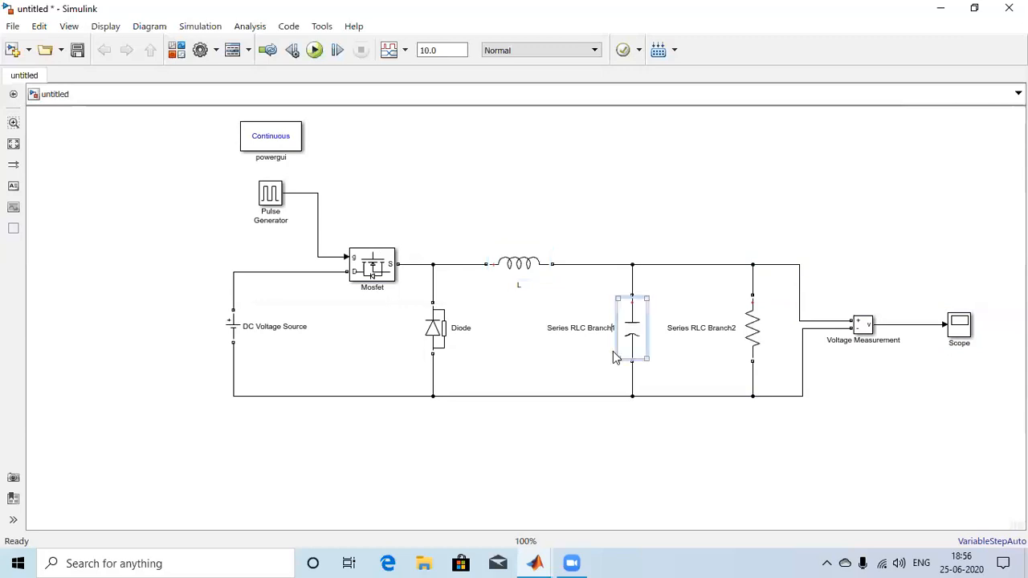
{"action": "key", "text": "BackSpace"}
{"action": "key", "text": "ctrl+a"}
{"action": "key", "text": "BackSpace"}
{"action": "type", "text": "C"}
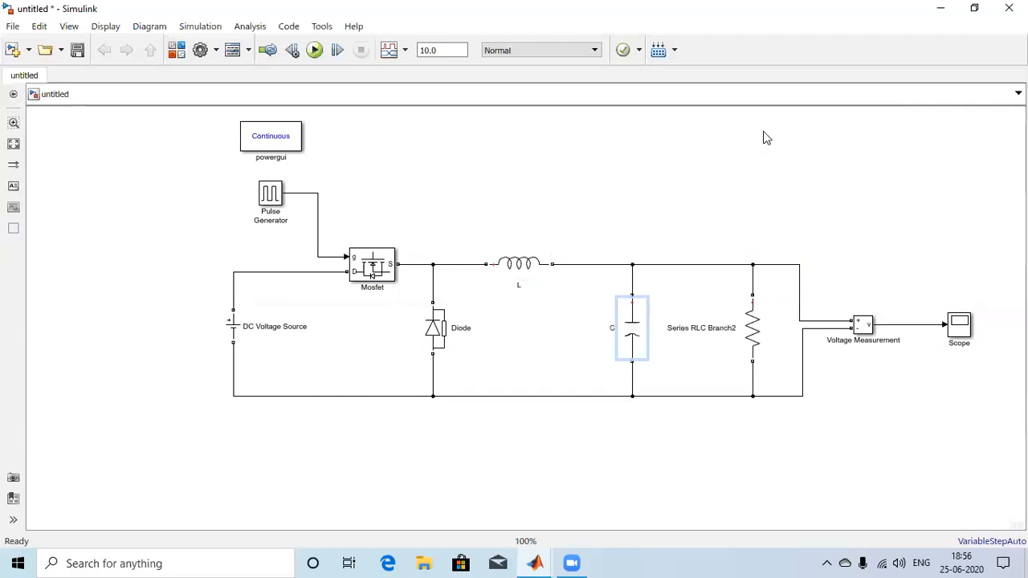
Step: Rename the resistor branch to R Load
{"action": "left_click", "coordinate": [736, 328]}
{"action": "left_click", "coordinate": [736, 328]}
{"action": "key", "text": "BackSpace"}
{"action": "key", "text": "BackSpace"}
{"action": "key", "text": "BackSpace"}
{"action": "key", "text": "BackSpace"}
{"action": "key", "text": "BackSpace"}
{"action": "key", "text": "BackSpace"}
{"action": "key", "text": "BackSpace"}
{"action": "key", "text": "BackSpace"}
{"action": "key", "text": "BackSpace"}
{"action": "key", "text": "BackSpace"}
{"action": "key", "text": "BackSpace"}
{"action": "key", "text": "BackSpace"}
{"action": "key", "text": "BackSpace"}
{"action": "key", "text": "BackSpace"}
{"action": "key", "text": "BackSpace"}
{"action": "key", "text": "BackSpace"}
{"action": "key", "text": "BackSpace"}
{"action": "key", "text": "BackSpace"}
{"action": "type", "text": "R"}
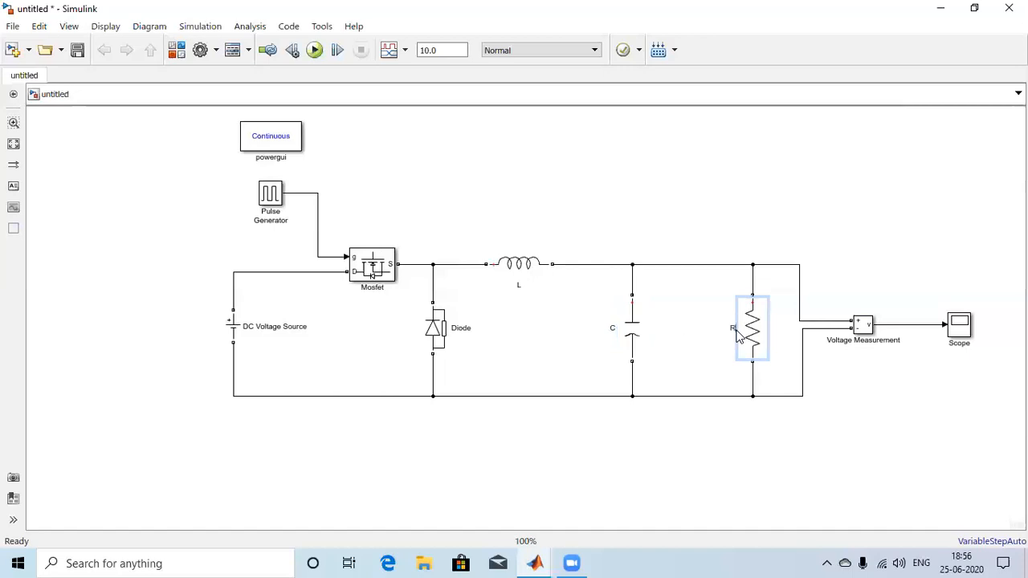
{"action": "type", "text": " Load"}
Step: Check the amplitude in the DC Voltage Source's block parameters and accept it as it is
{"action": "left_click", "coordinate": [234, 336]}
{"action": "left_click", "coordinate": [237, 328]}
{"action": "double_click", "coordinate": [237, 332]}
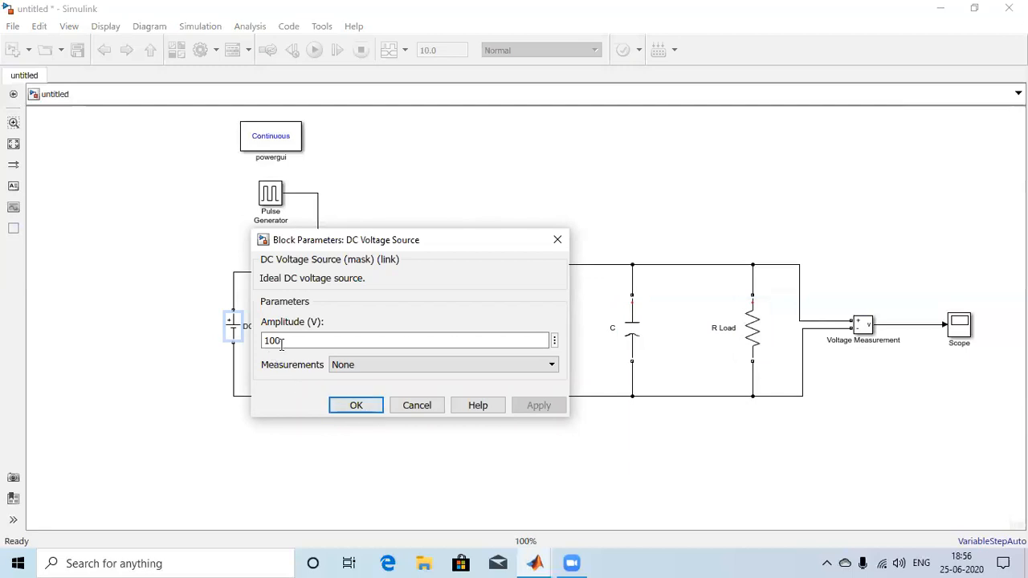
{"action": "left_click", "coordinate": [351, 407]}
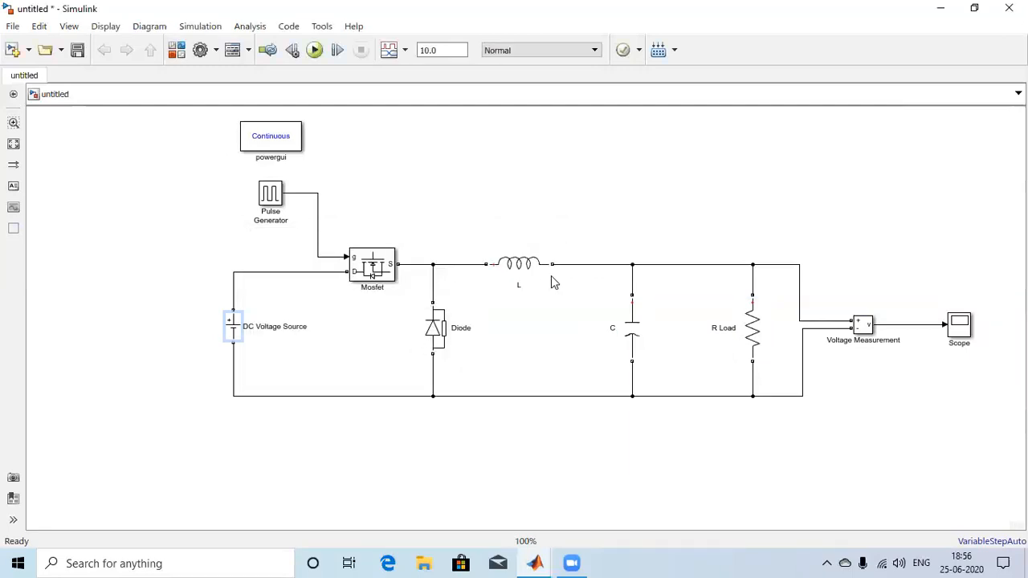
Step: Set the inductance of branch L to 1.73e-3 H and apply it
{"action": "left_click", "coordinate": [518, 272]}
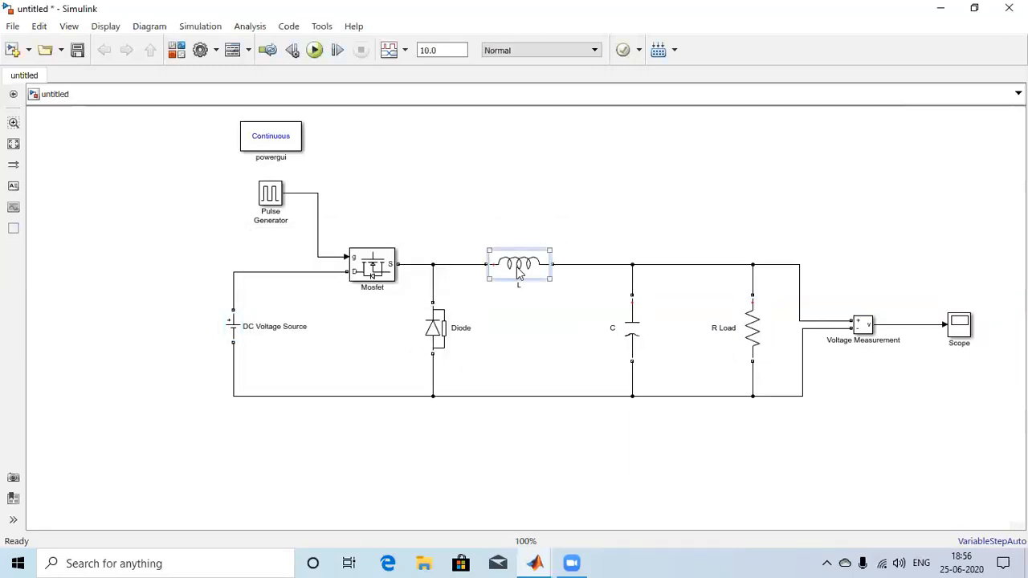
{"action": "double_click", "coordinate": [518, 273]}
{"action": "double_click", "coordinate": [577, 294]}
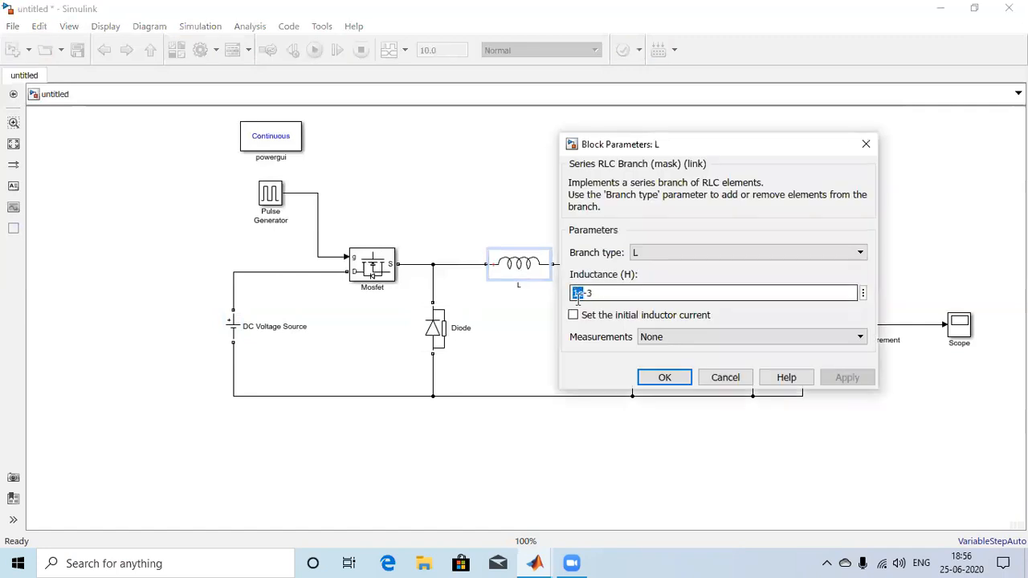
{"action": "left_click", "coordinate": [578, 295]}
{"action": "type", "text": ".73"}
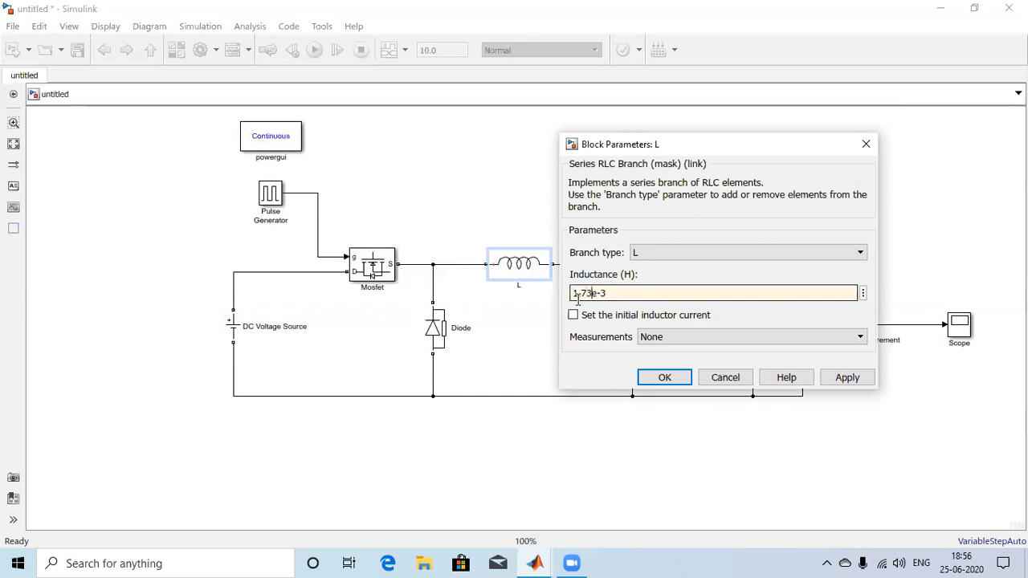
{"action": "key", "text": "Return"}
Step: Set the capacitance of branch C to 1.2e-6 F and apply it
{"action": "left_click", "coordinate": [625, 333]}
{"action": "key", "text": "Return"}
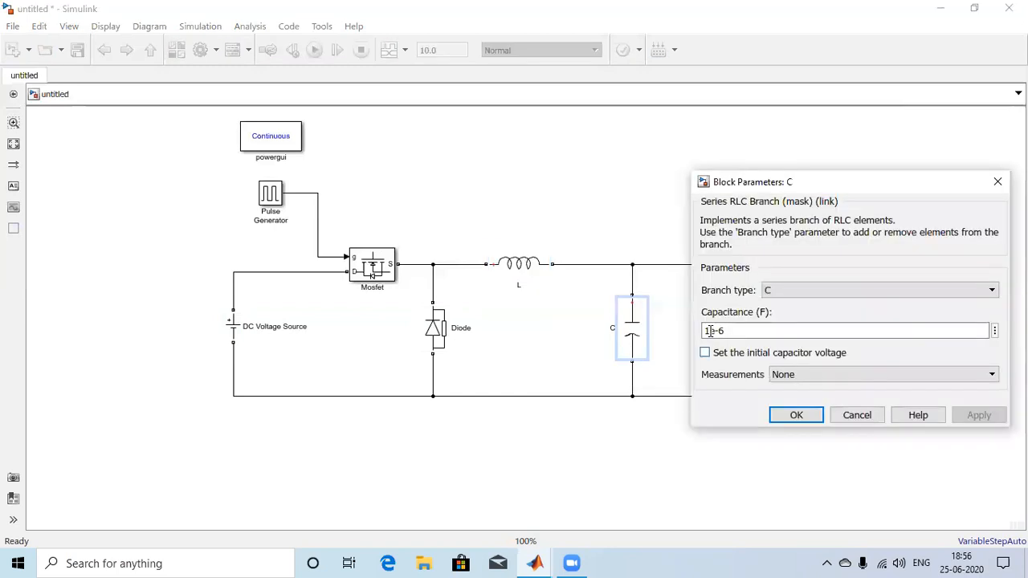
{"action": "double_click", "coordinate": [711, 331]}
{"action": "left_click", "coordinate": [711, 331]}
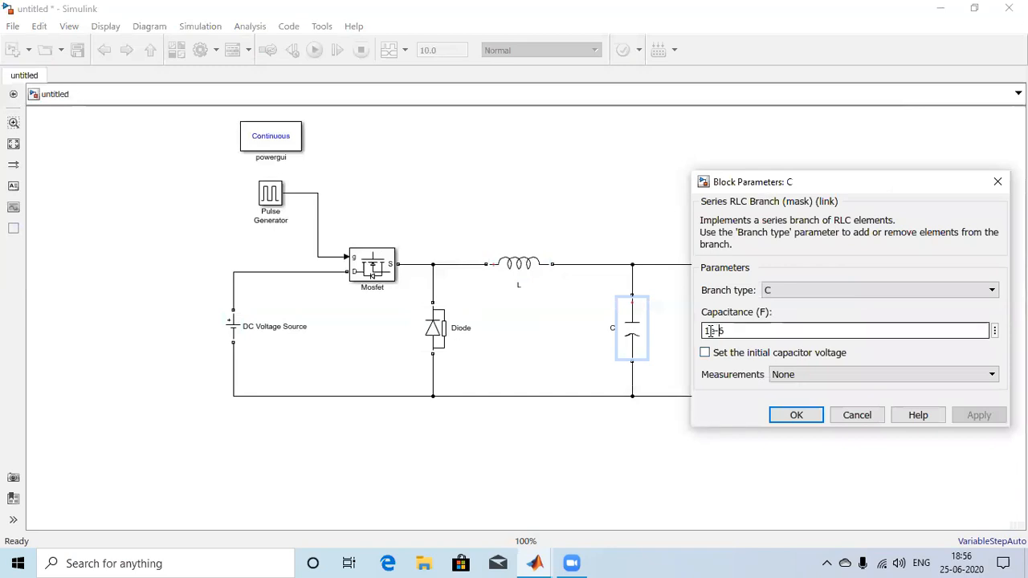
{"action": "type", "text": "2"}
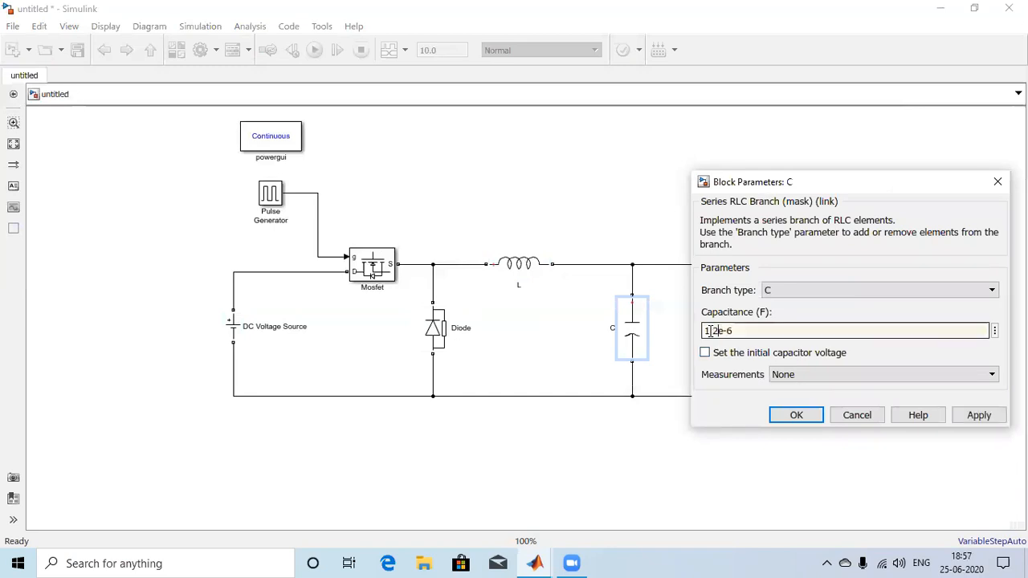
{"action": "left_click", "coordinate": [711, 331]}
{"action": "type", "text": "."}
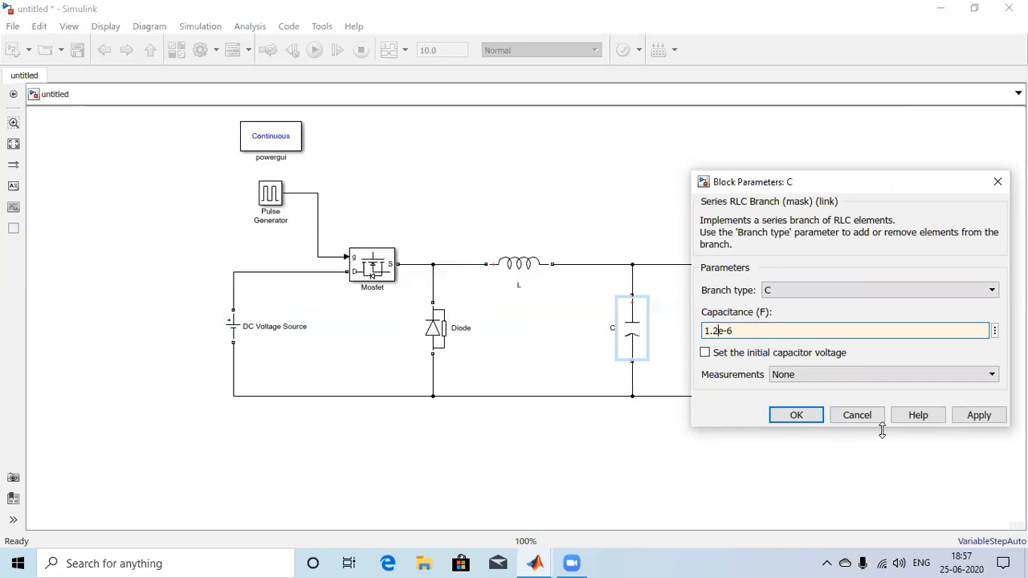
{"action": "key", "text": "Return"}
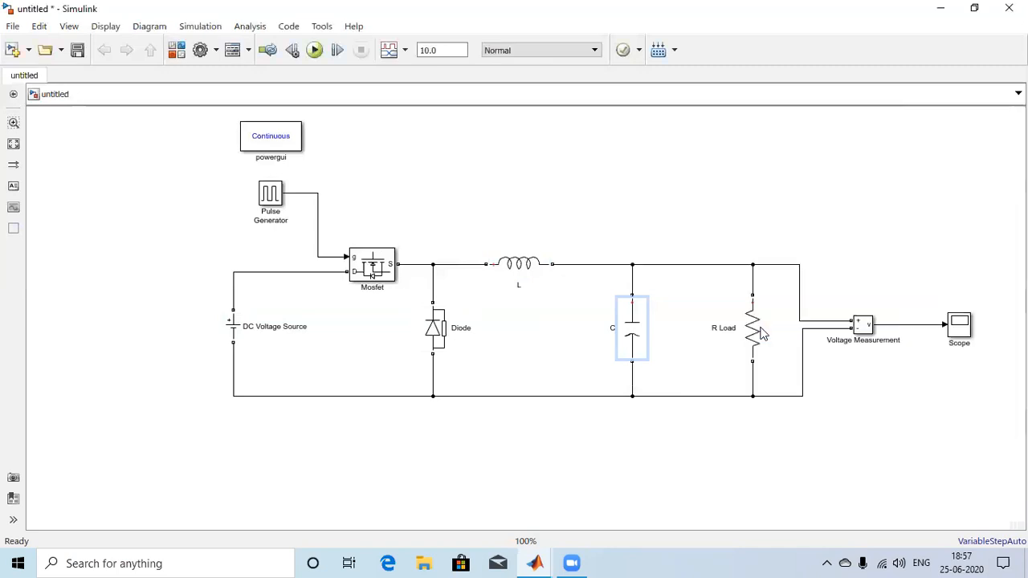
Step: Set the resistance of R Load to 12 ohms and apply it
{"action": "left_click", "coordinate": [760, 333]}
{"action": "key", "text": "Return"}
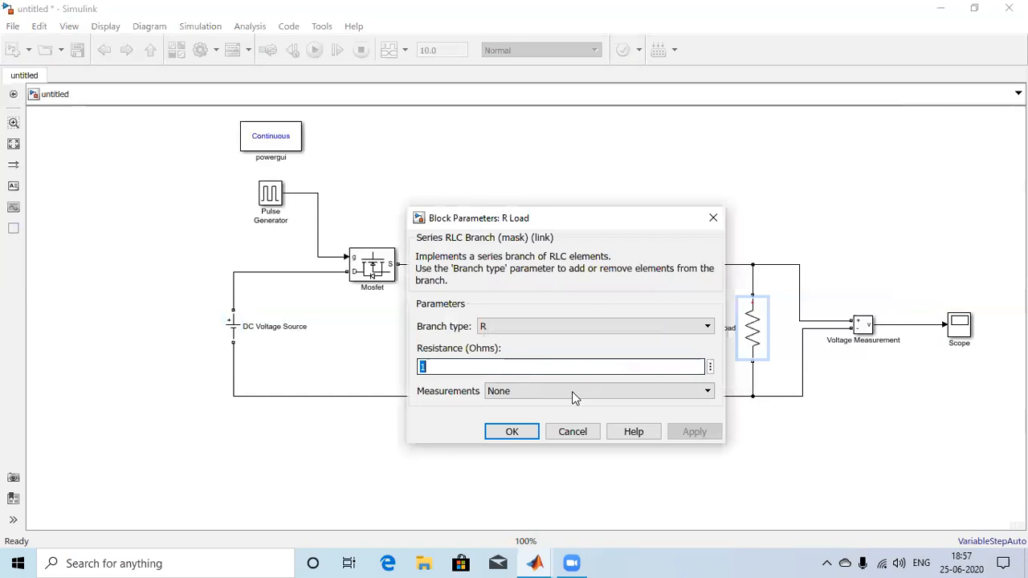
{"action": "type", "text": "12"}
{"action": "key", "text": "Return"}
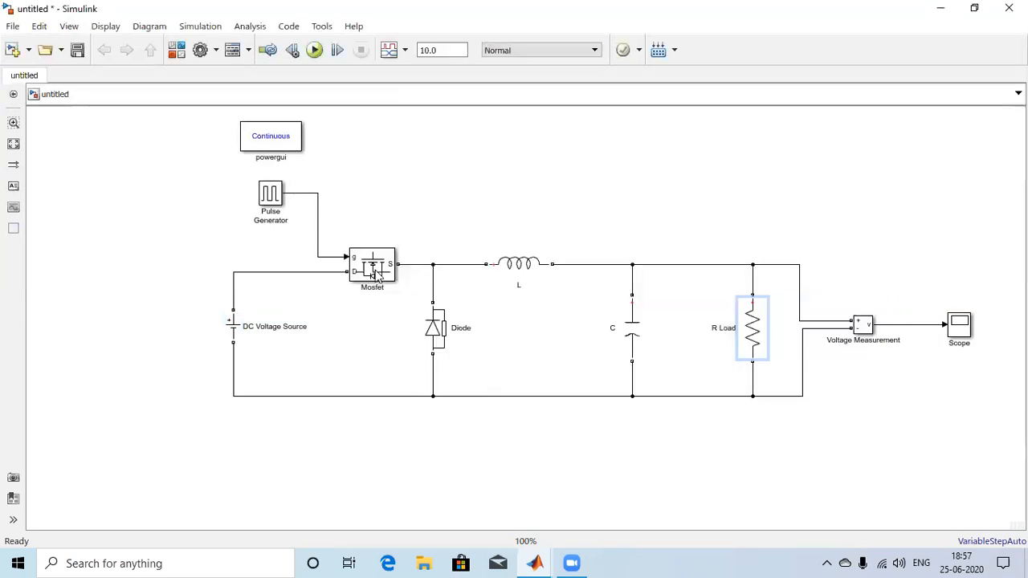
Step: Set the simulation stop time to 0.05
{"action": "left_click", "coordinate": [434, 50]}
{"action": "double_click", "coordinate": [442, 51]}
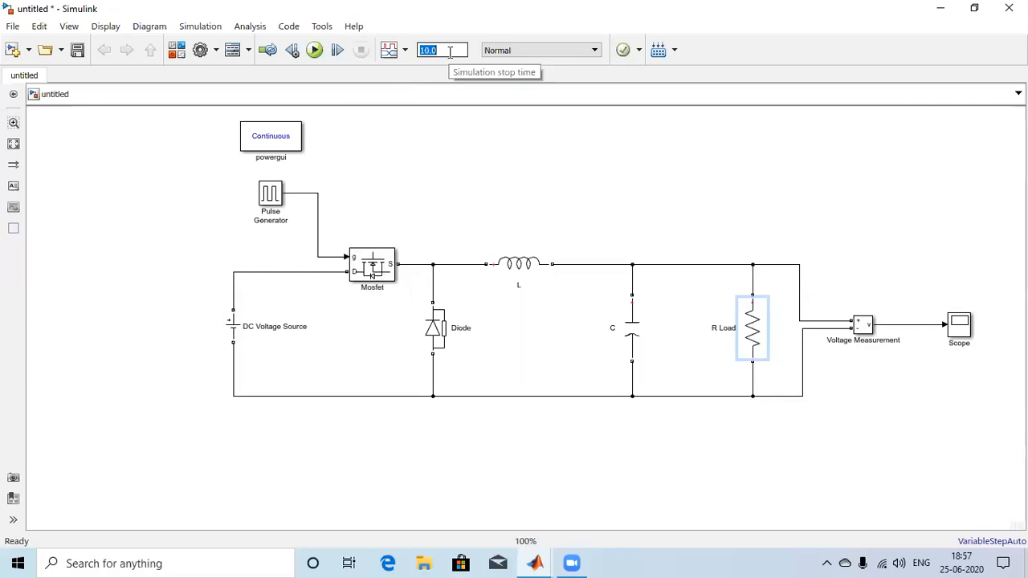
{"action": "type", "text": "0.0"}
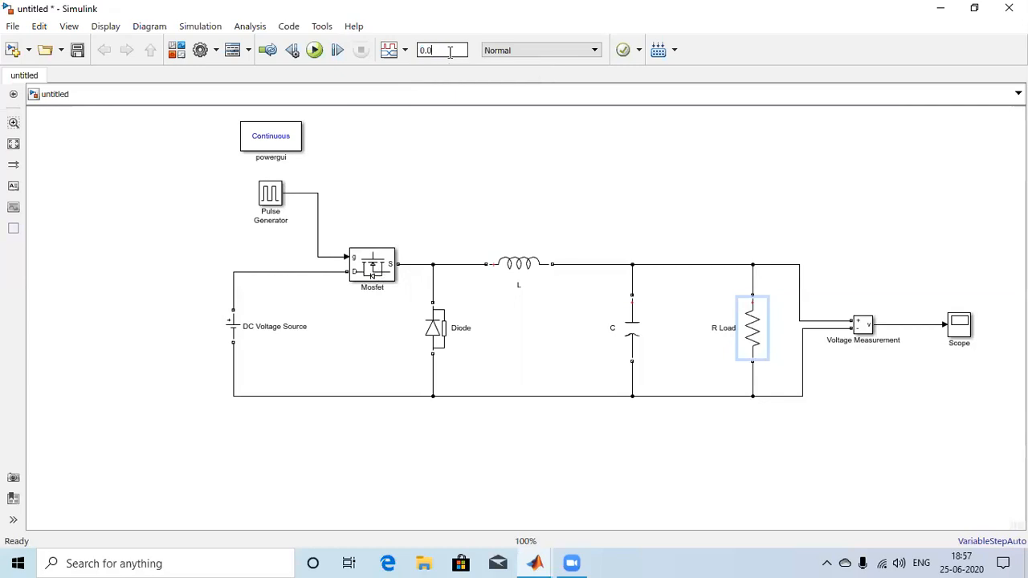
{"action": "type", "text": "5"}
Step: Open the Pulse Generator's block parameters at its period setting
{"action": "left_click", "coordinate": [270, 194]}
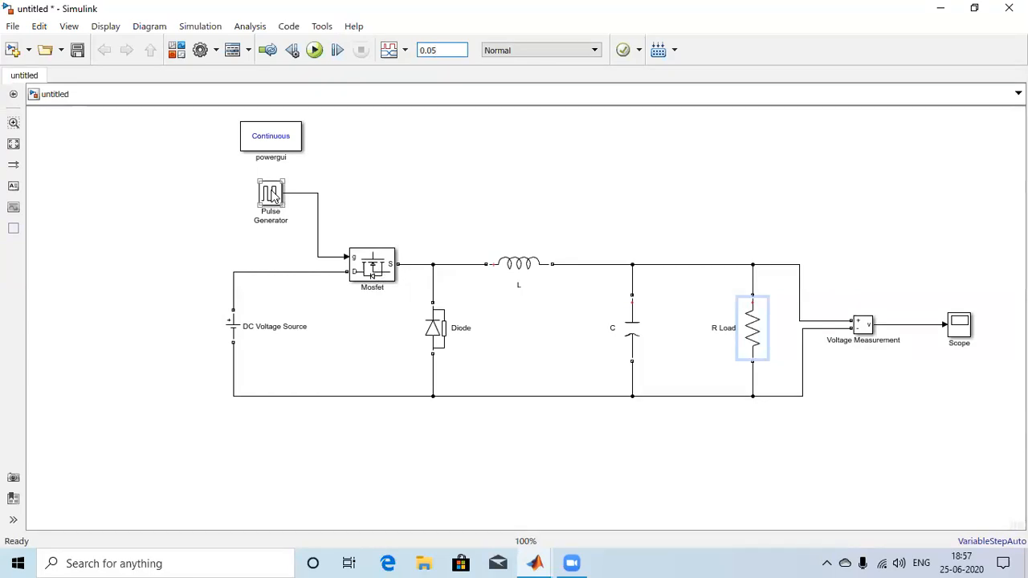
{"action": "double_click", "coordinate": [271, 195]}
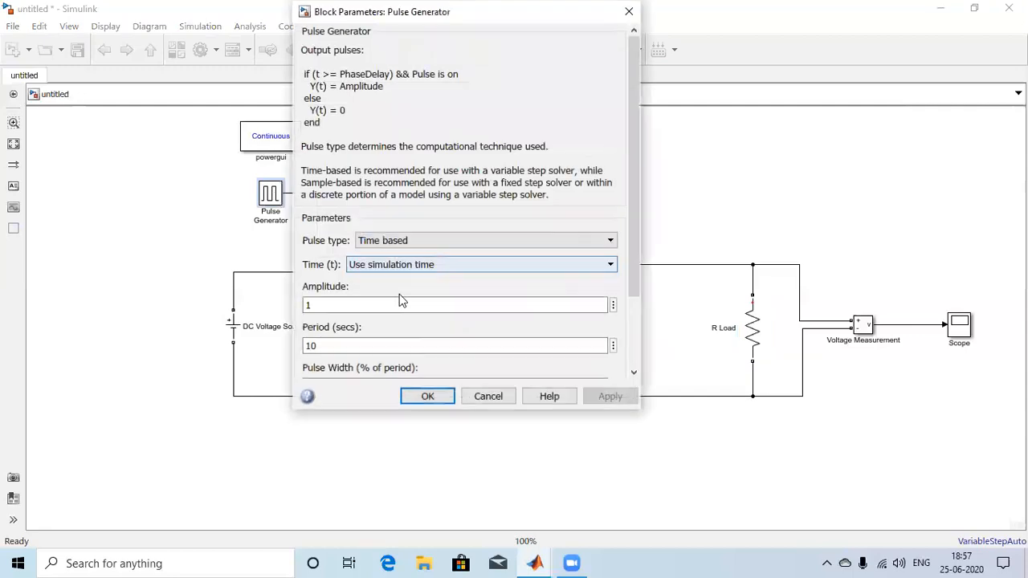
{"action": "scroll", "coordinate": [400, 298], "scroll_direction": "down", "scroll_amount": 2}
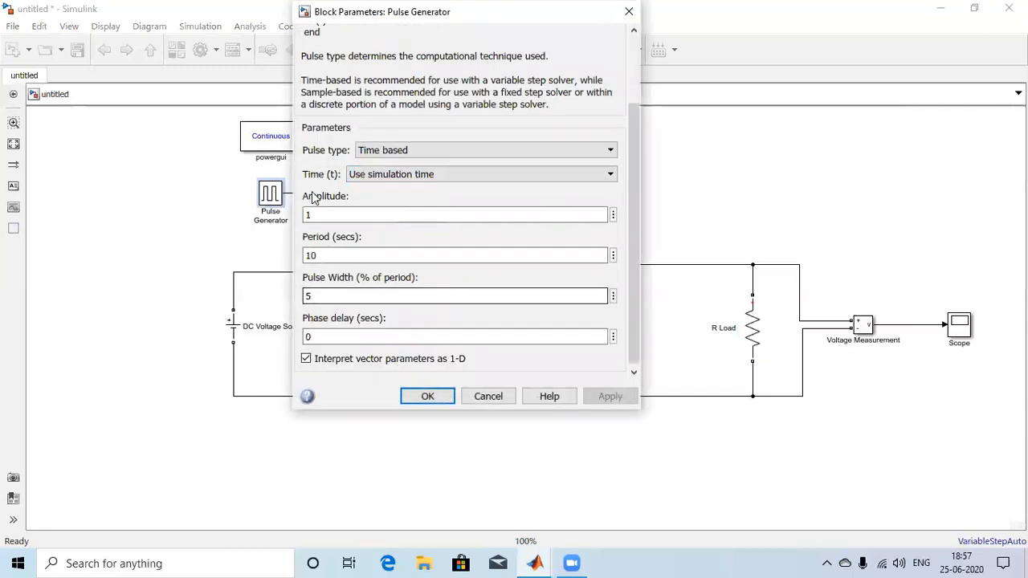
{"action": "left_click", "coordinate": [334, 255]}
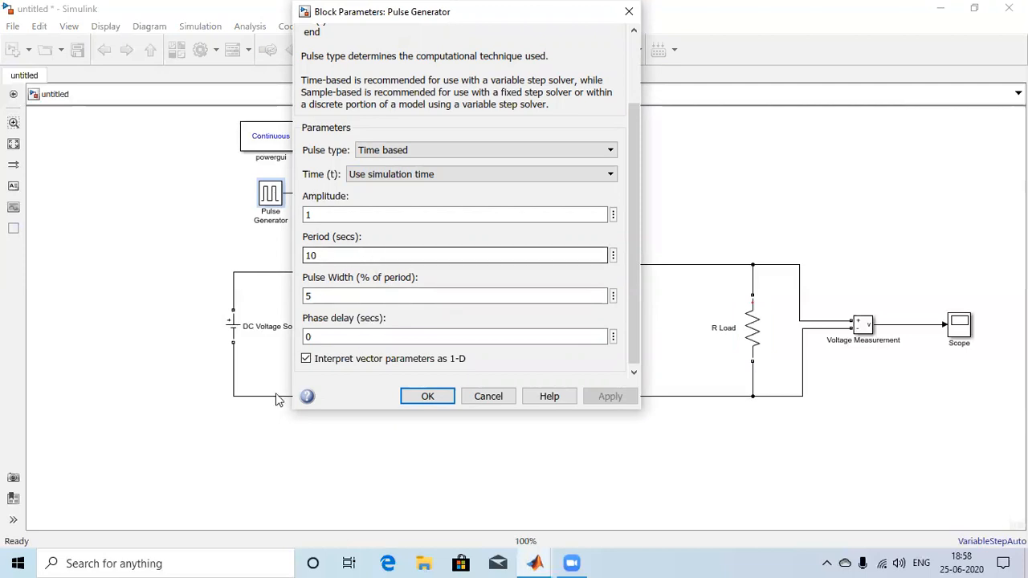
Step: Switch to the Windows Calculator, compute 1 ÷ 25,000 and show the result in scientific notation
{"action": "left_click", "coordinate": [193, 563]}
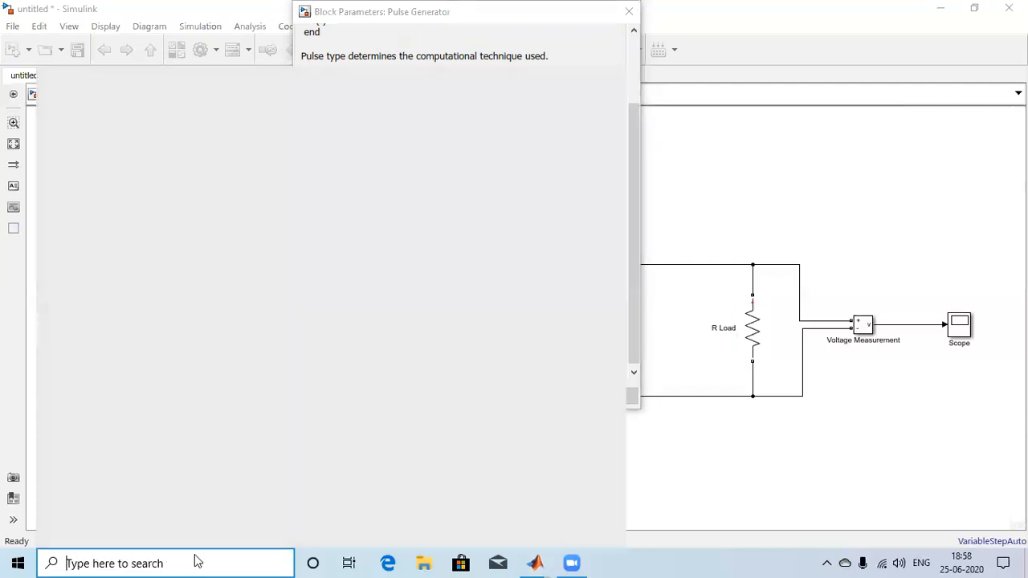
{"action": "type", "text": "calcul"}
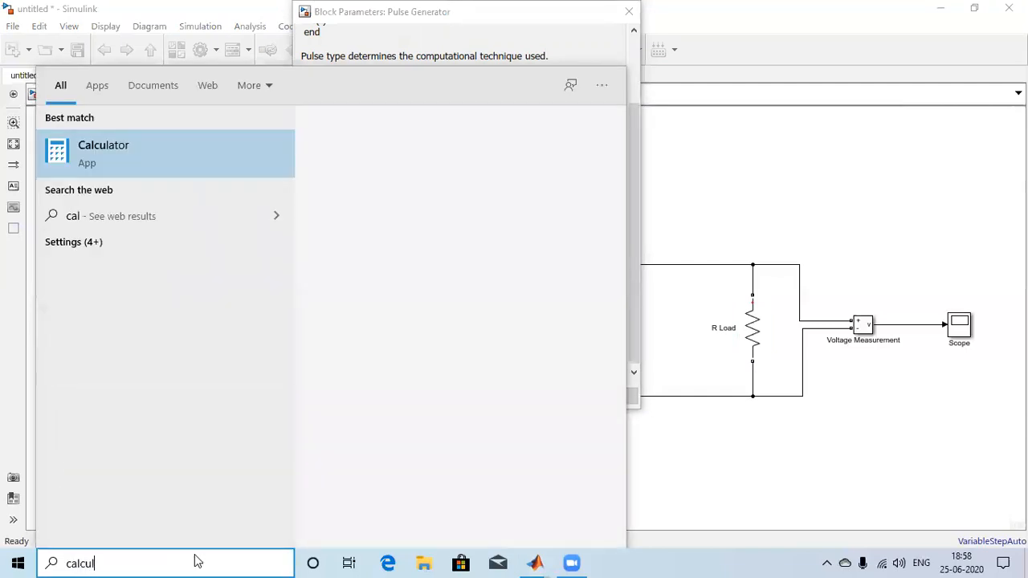
{"action": "type", "text": "ator"}
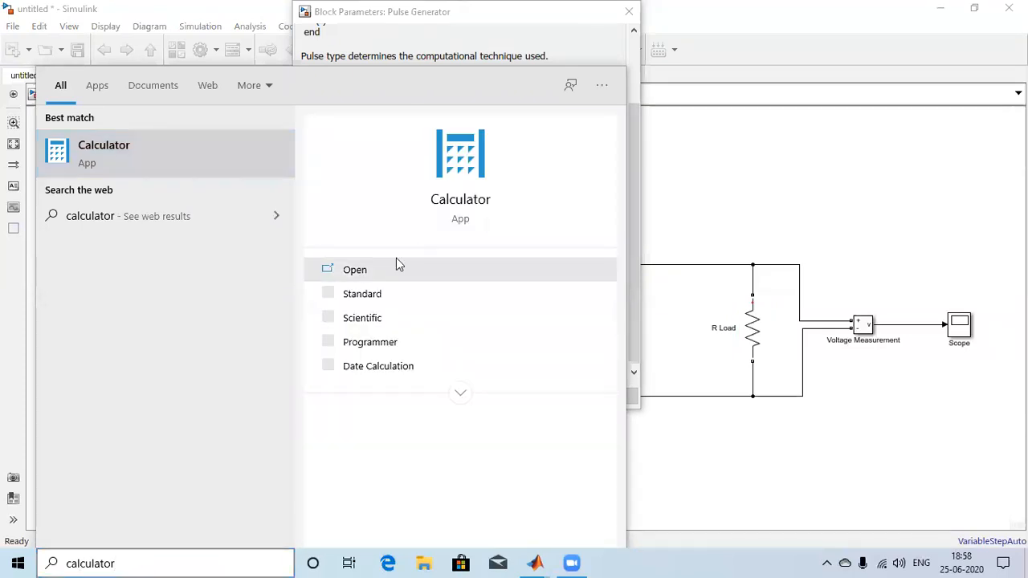
{"action": "key", "text": "Return"}
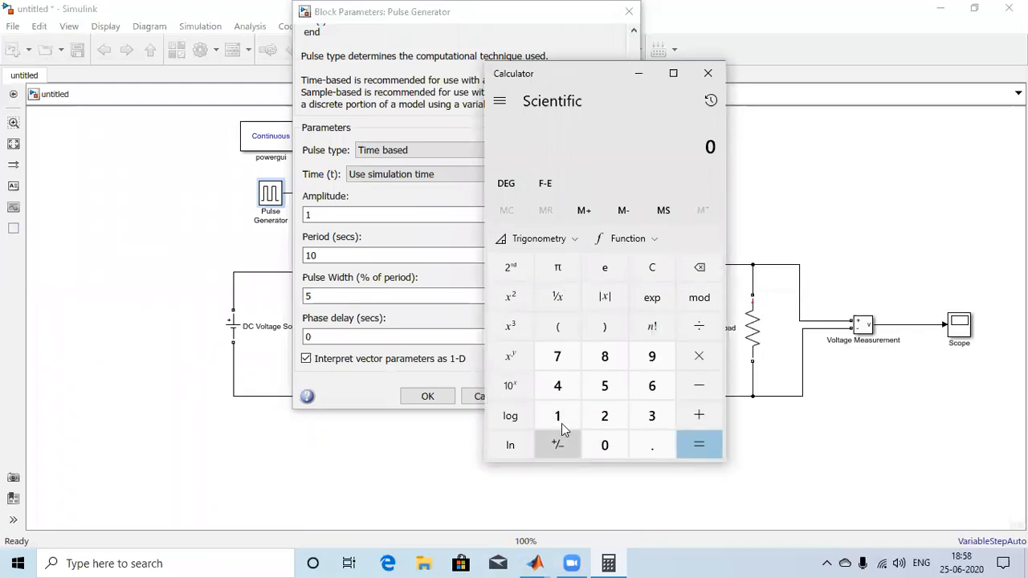
{"action": "left_click", "coordinate": [700, 336]}
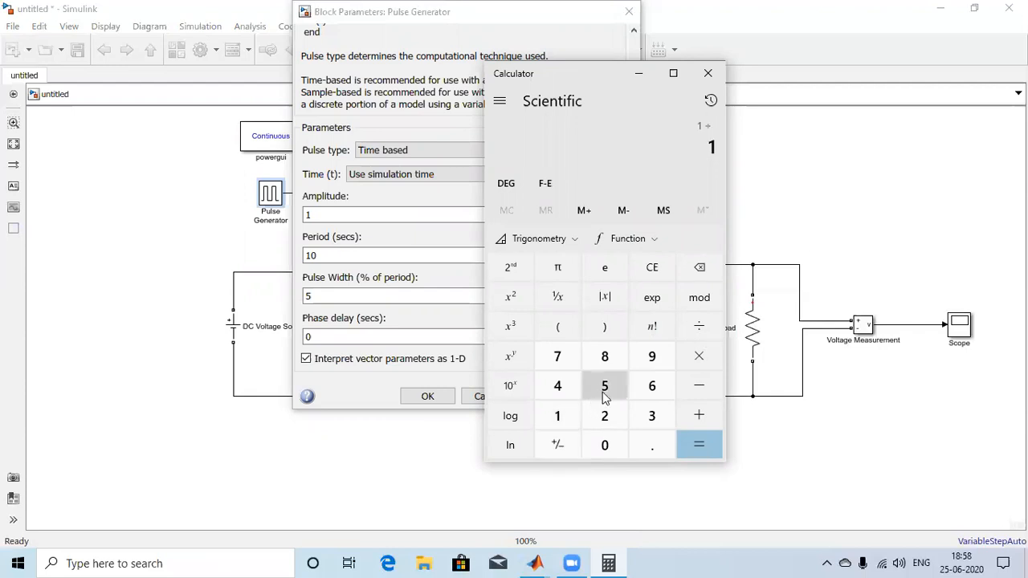
{"action": "type", "text": "25"}
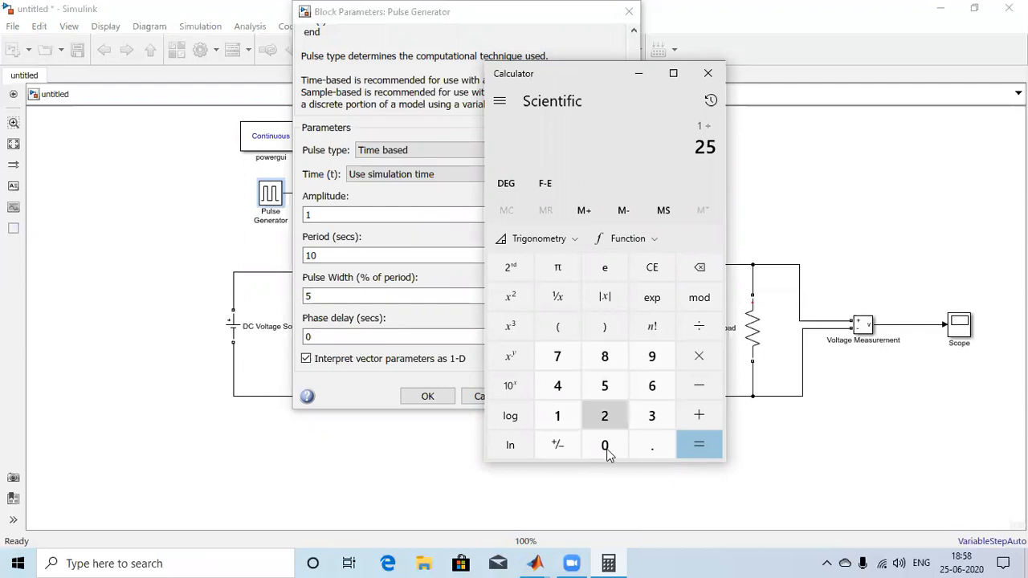
{"action": "type", "text": ",000"}
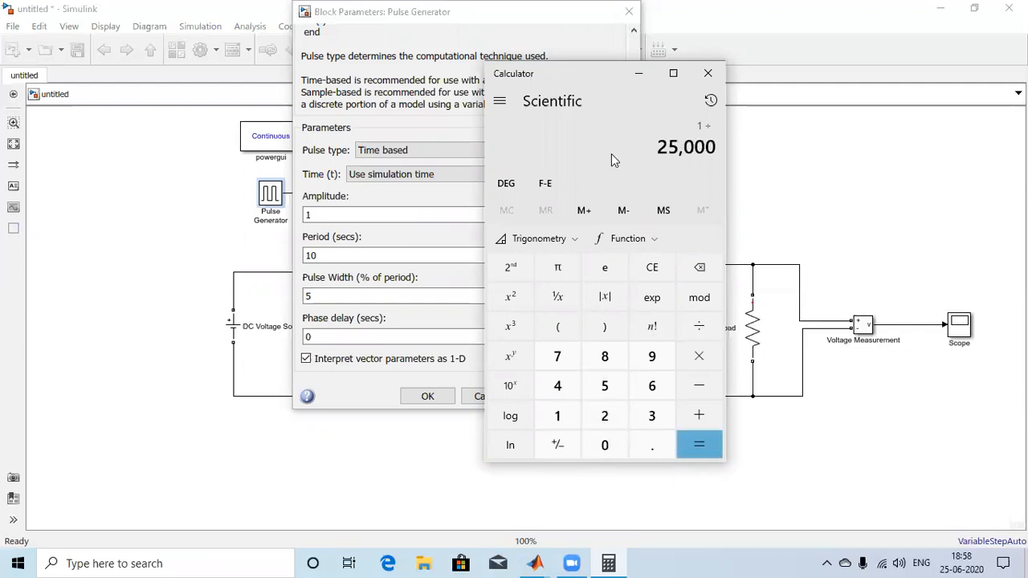
{"action": "key", "text": "Return"}
{"action": "left_click", "coordinate": [556, 187]}
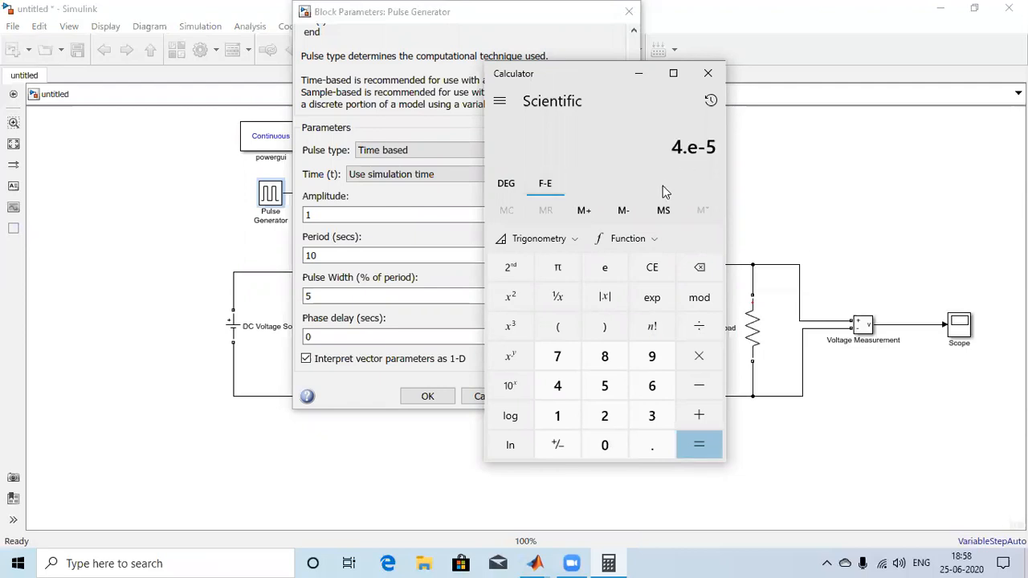
Step: Set the Pulse Generator's period to 4e-5 s in Simulink, apply it and minimize the Calculator
{"action": "double_click", "coordinate": [357, 254]}
{"action": "type", "text": "4"}
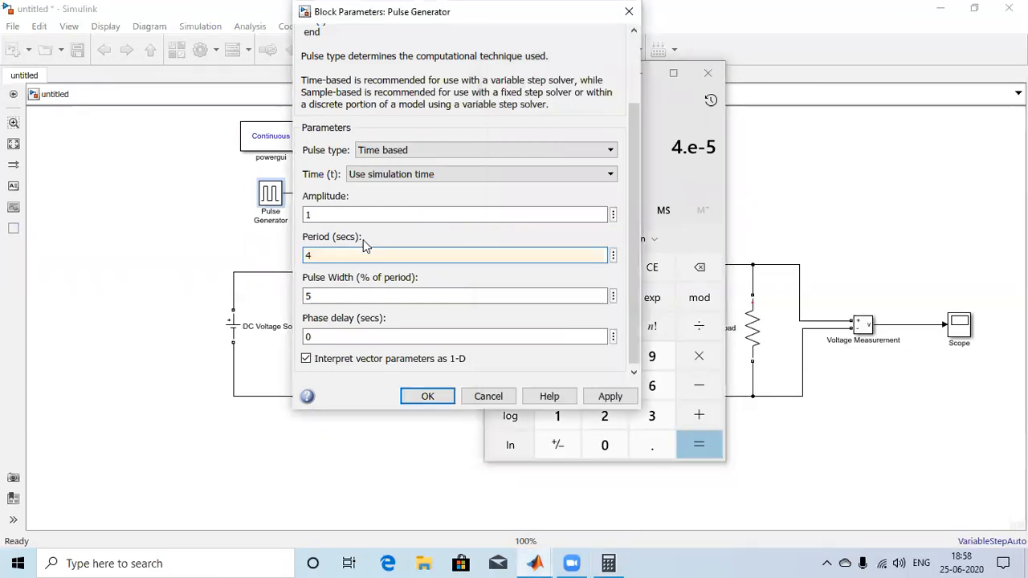
{"action": "type", "text": "e-5"}
{"action": "key", "text": "Return"}
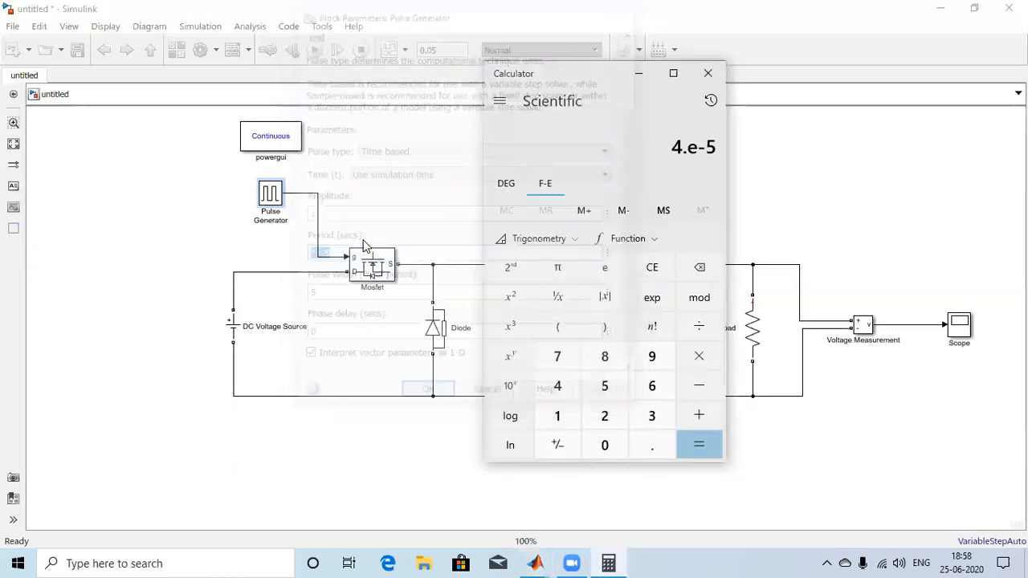
{"action": "left_click", "coordinate": [648, 74]}
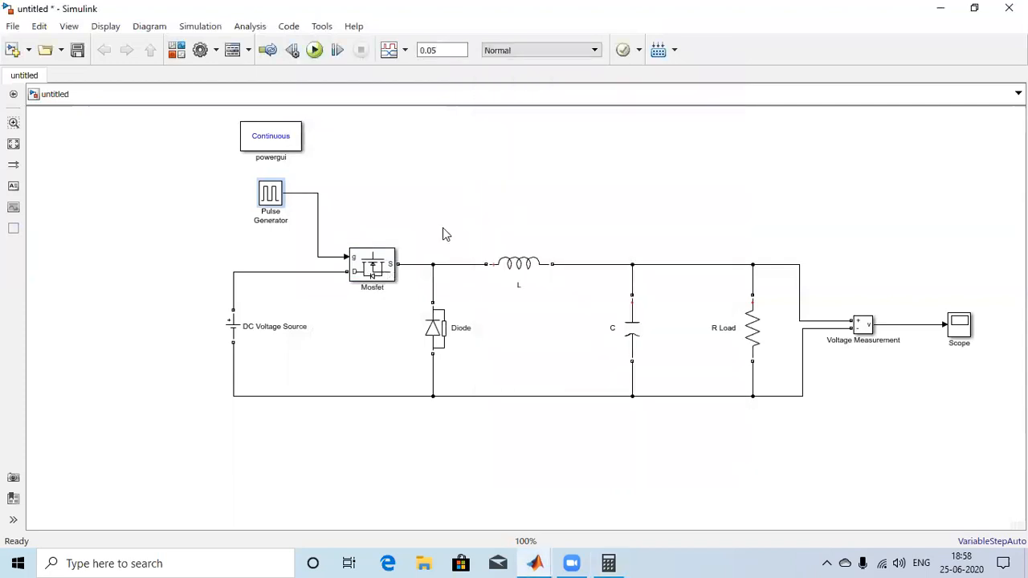
Step: Set the Pulse Generator's pulse width to 50 % of the period and apply it
{"action": "left_click", "coordinate": [271, 201]}
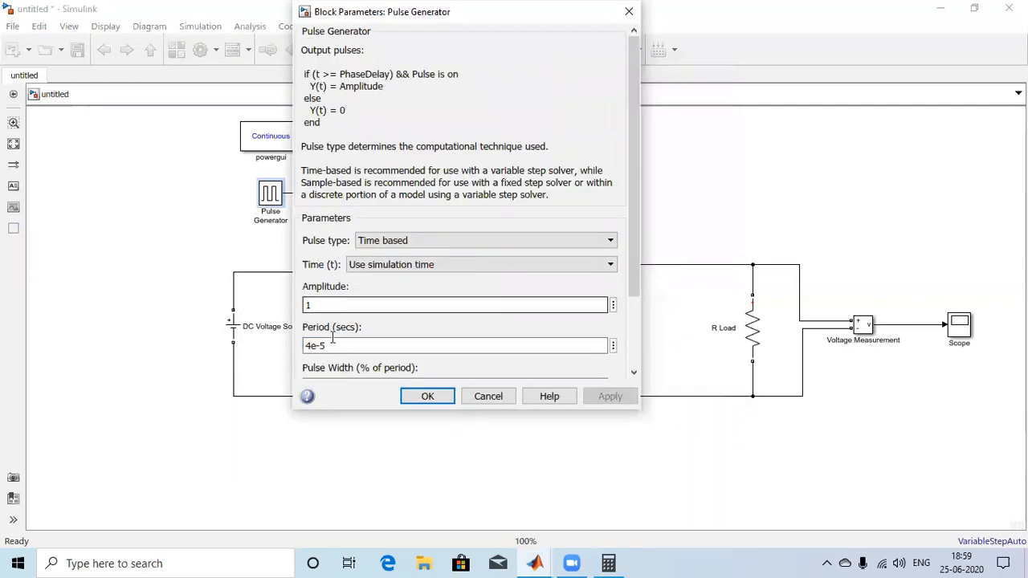
{"action": "scroll", "coordinate": [332, 321], "scroll_direction": "down", "scroll_amount": 3}
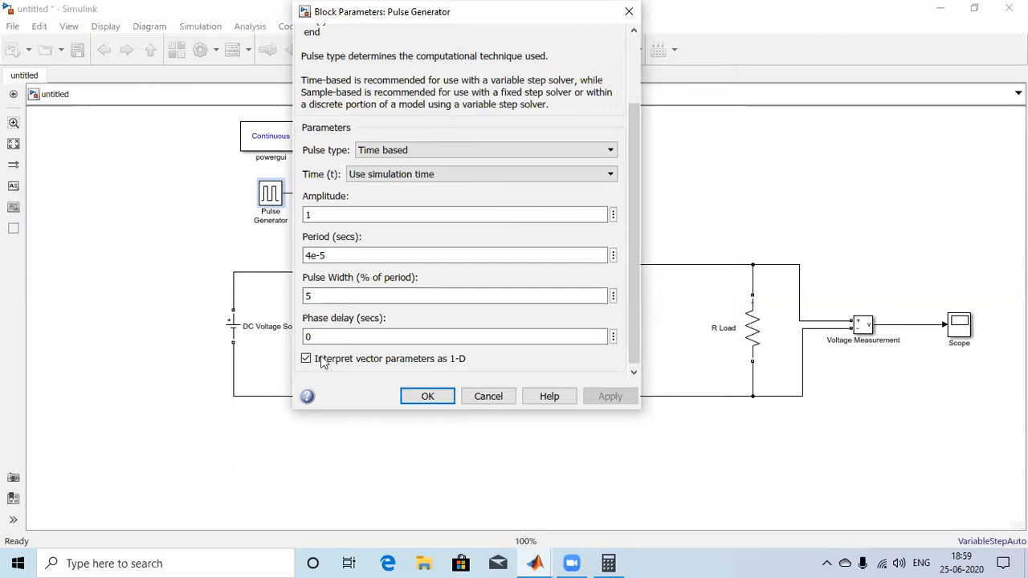
{"action": "left_click", "coordinate": [326, 297]}
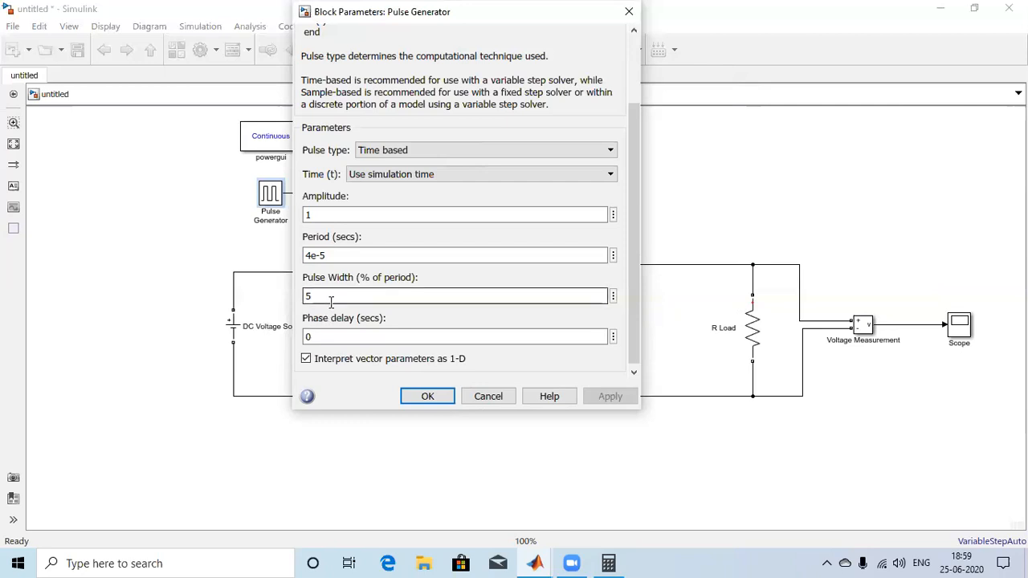
{"action": "double_click", "coordinate": [330, 302]}
{"action": "type", "text": "50"}
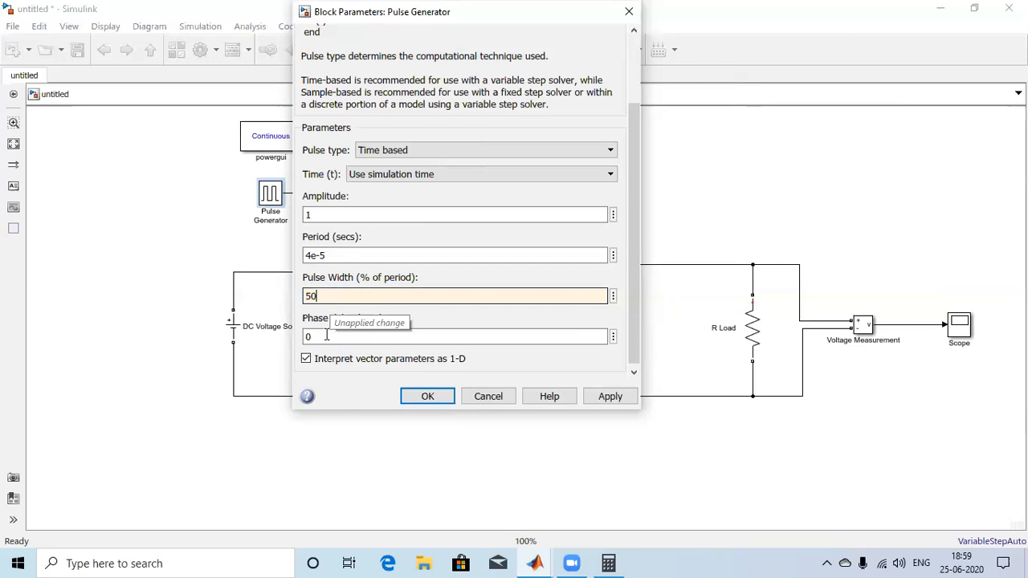
{"action": "left_click", "coordinate": [434, 397]}
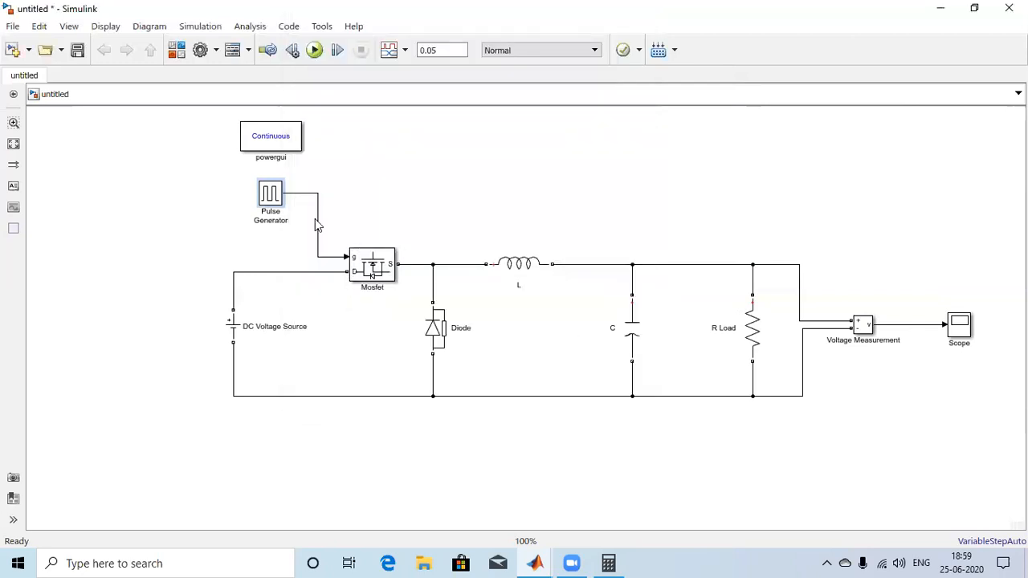
Step: Run the simulation and examine the output voltage waveform in the maximized Scope, restoring and minimizing its window when done
{"action": "left_click", "coordinate": [310, 53]}
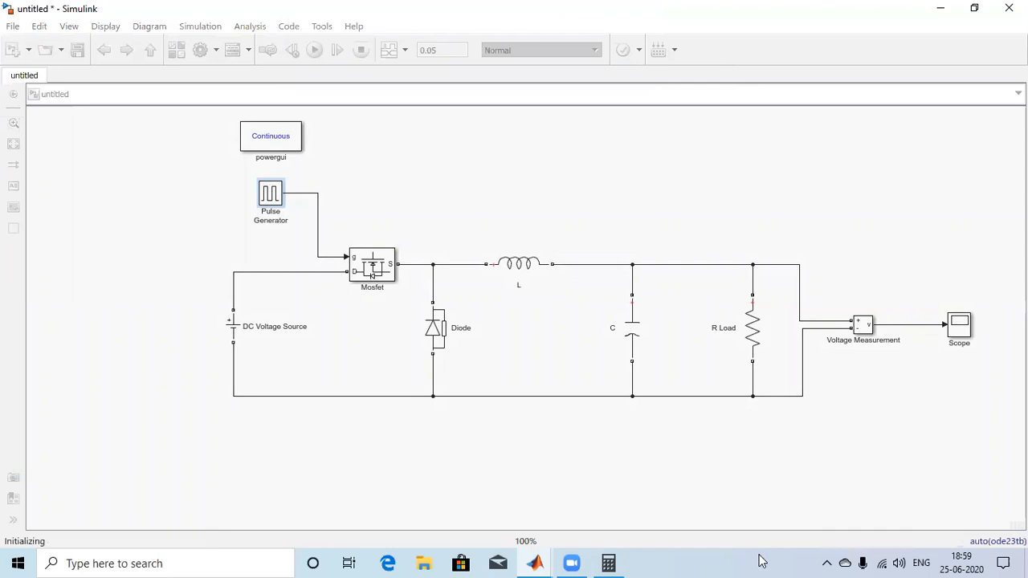
{"action": "left_click", "coordinate": [958, 330]}
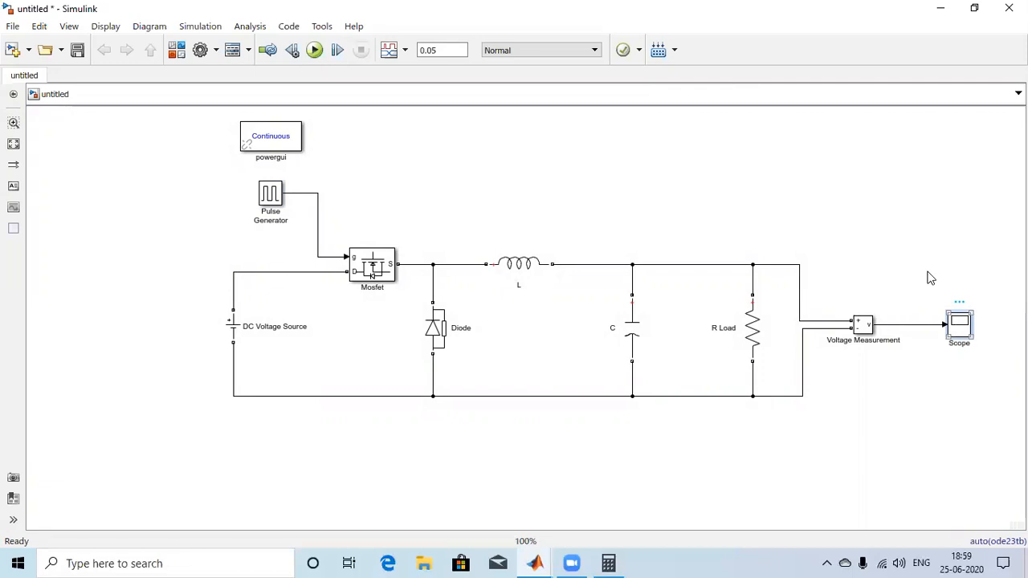
{"action": "double_click", "coordinate": [956, 338]}
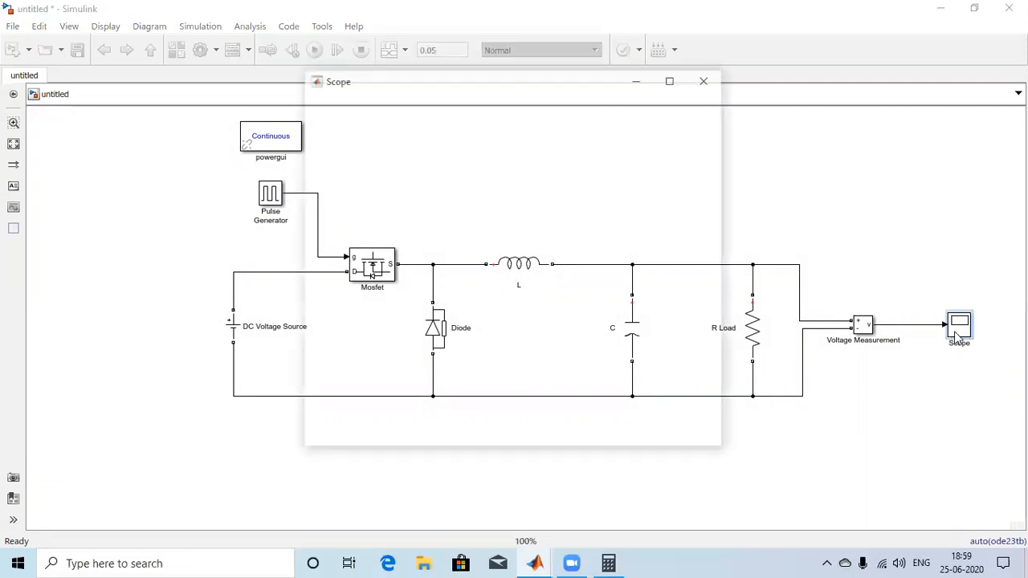
{"action": "left_click", "coordinate": [671, 80]}
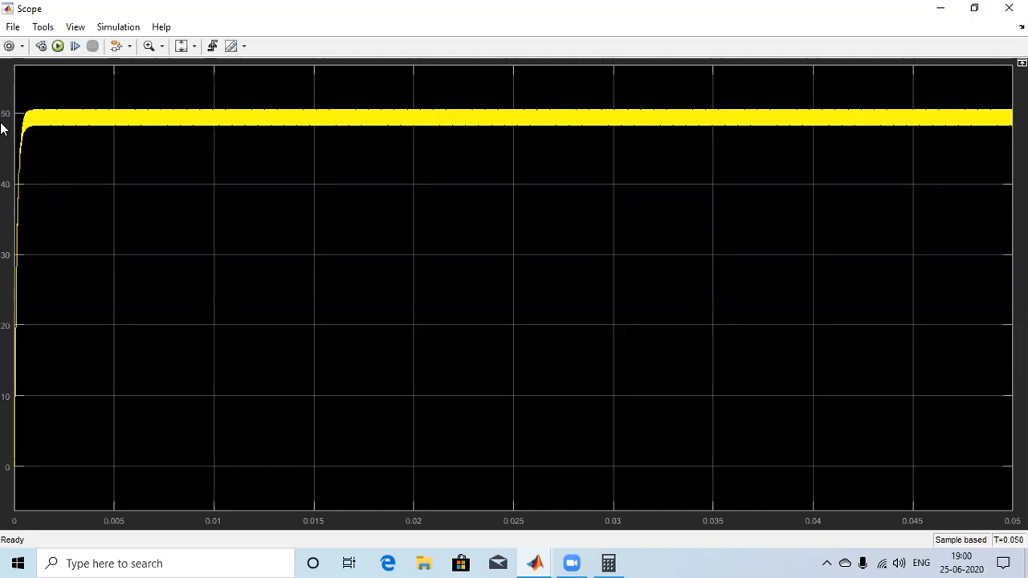
{"action": "left_click", "coordinate": [971, 9]}
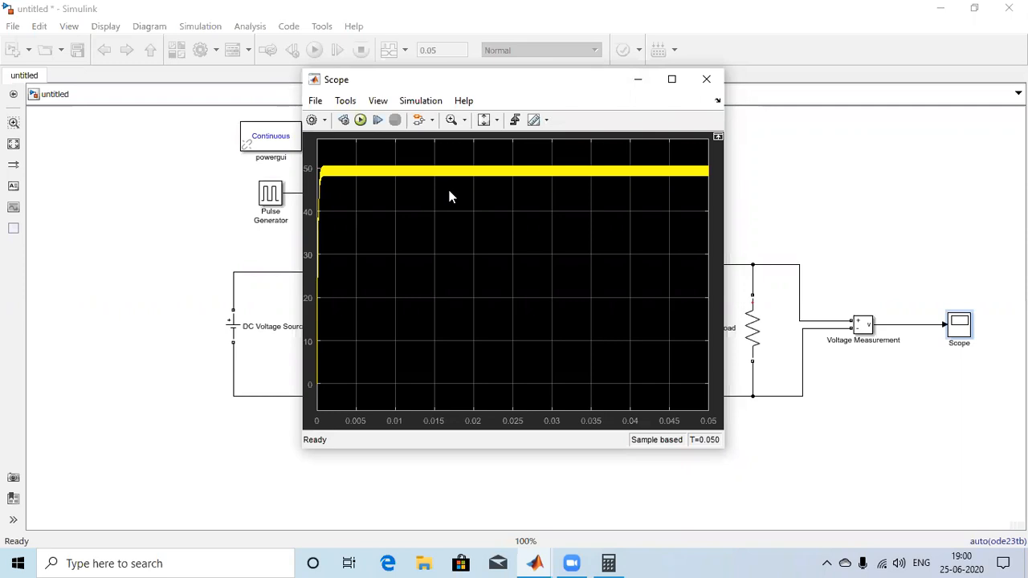
{"action": "left_click", "coordinate": [641, 81]}
Step: Set the simulation stop time to 0.005
{"action": "left_click", "coordinate": [430, 50]}
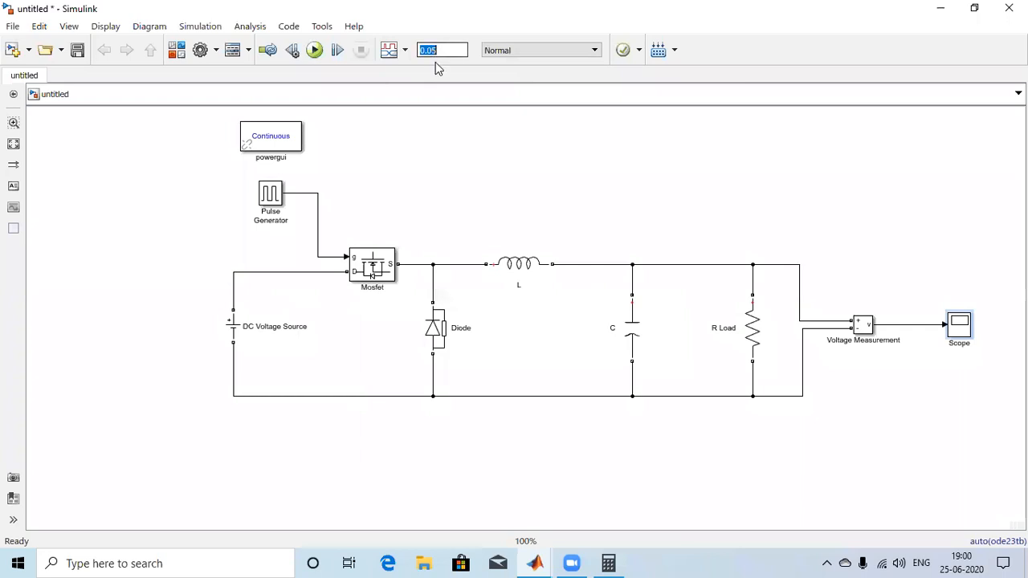
{"action": "left_click", "coordinate": [432, 50]}
{"action": "type", "text": "0"}
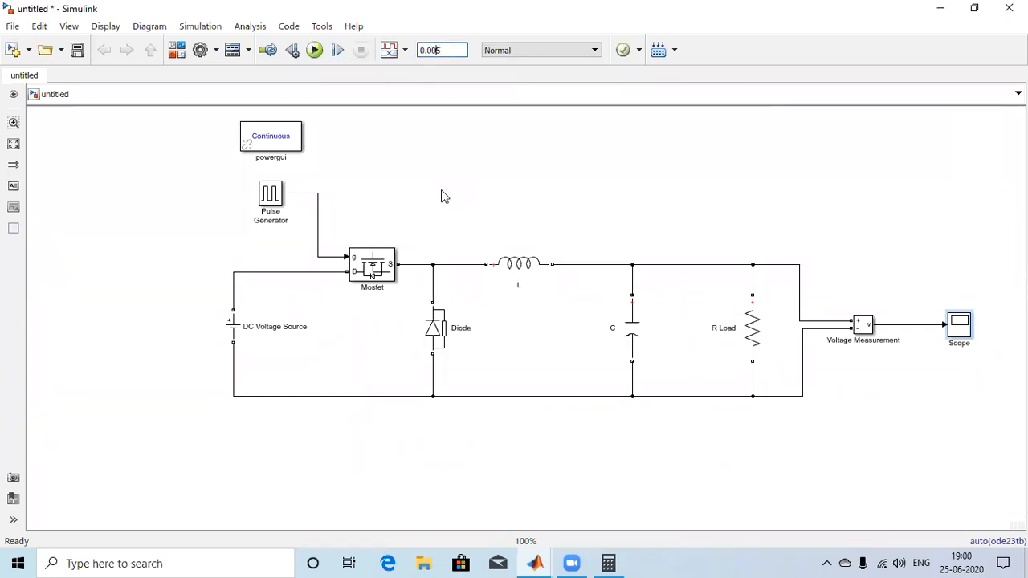
Step: Run the simulation with the shorter stop time and examine the output voltage in the maximized Scope, restoring and minimizing its window when done
{"action": "left_click", "coordinate": [315, 49]}
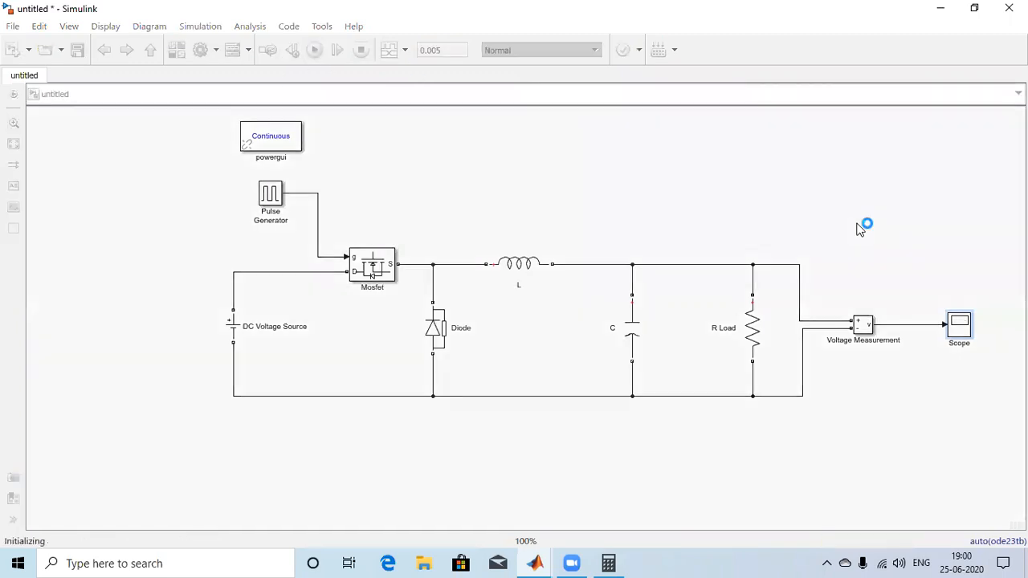
{"action": "double_click", "coordinate": [959, 325]}
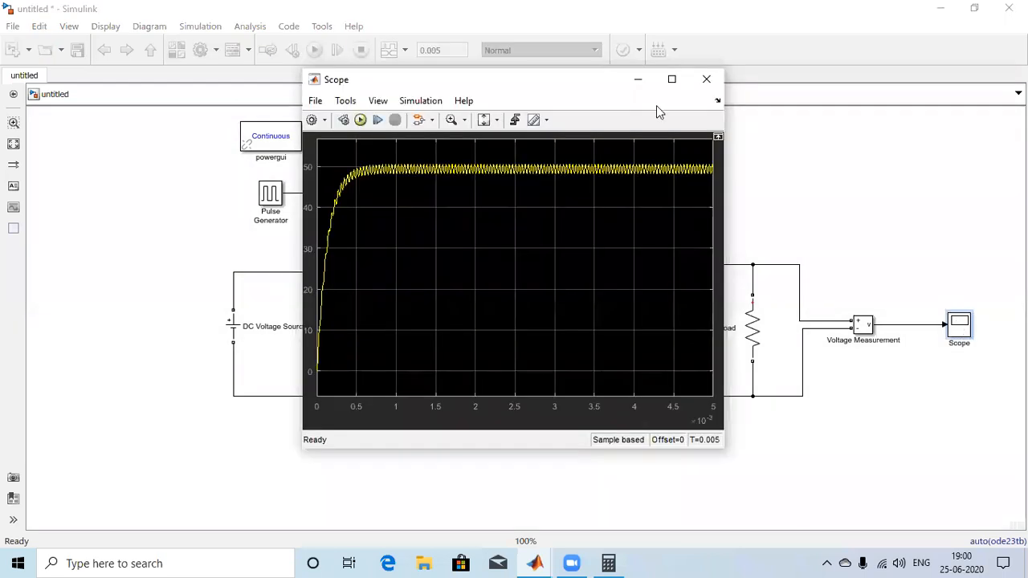
{"action": "left_click", "coordinate": [671, 79]}
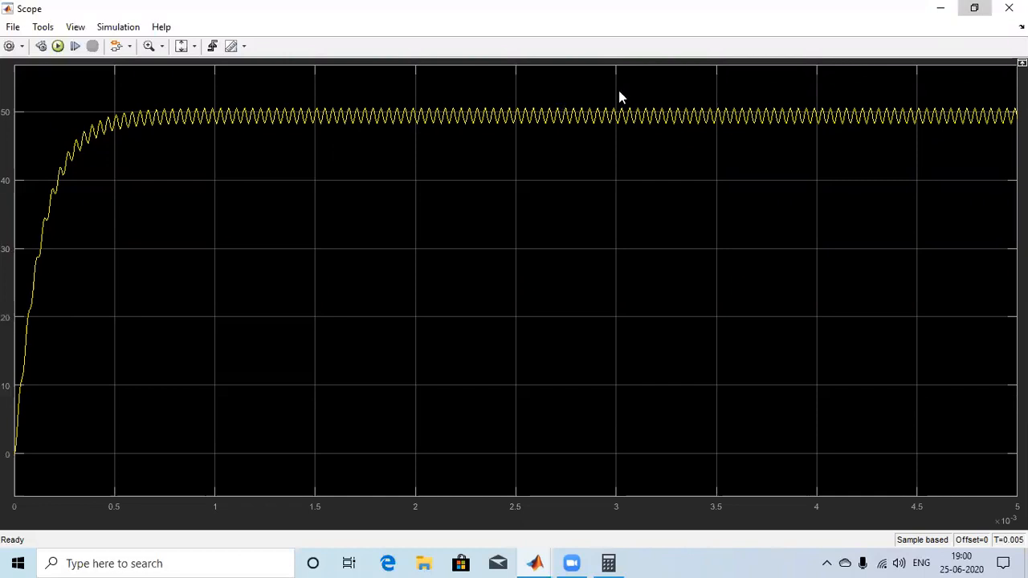
{"action": "left_click", "coordinate": [974, 8]}
{"action": "left_click", "coordinate": [637, 79]}
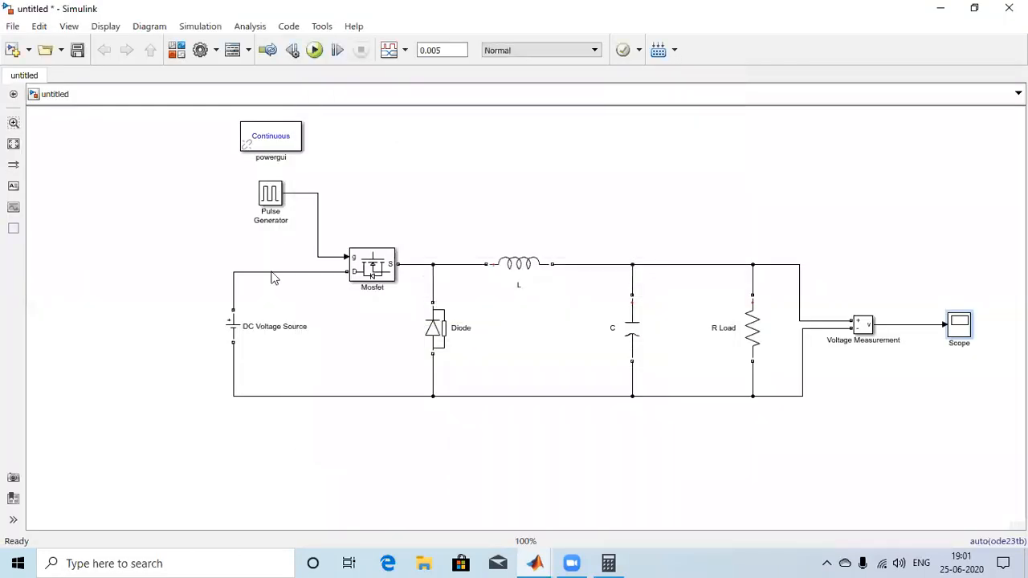
Step: Set the Pulse Generator's pulse width to 20 % of the period and confirm the block parameters
{"action": "left_click", "coordinate": [272, 201]}
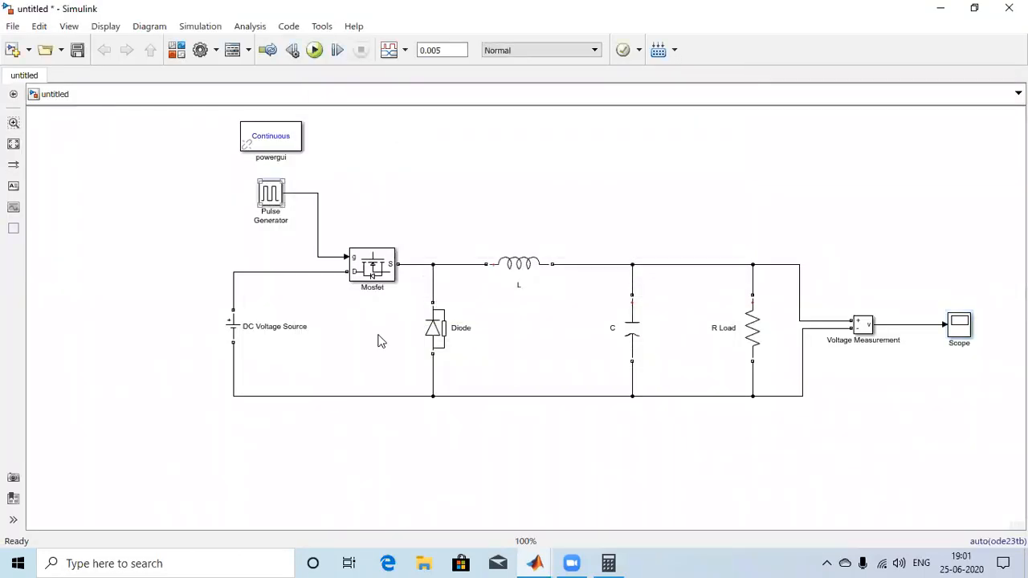
{"action": "scroll", "coordinate": [330, 292], "scroll_direction": "down", "scroll_amount": 3}
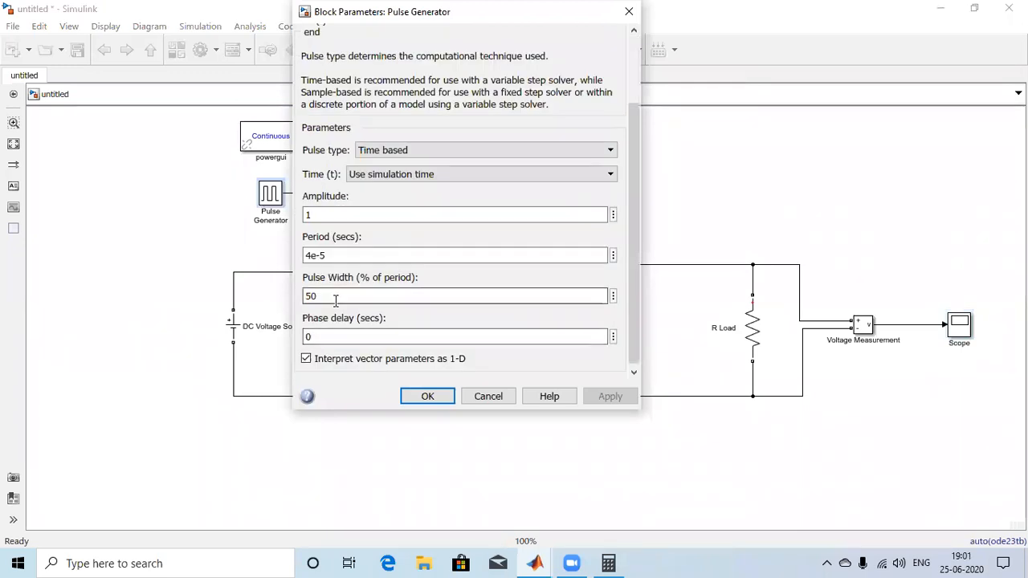
{"action": "double_click", "coordinate": [336, 300]}
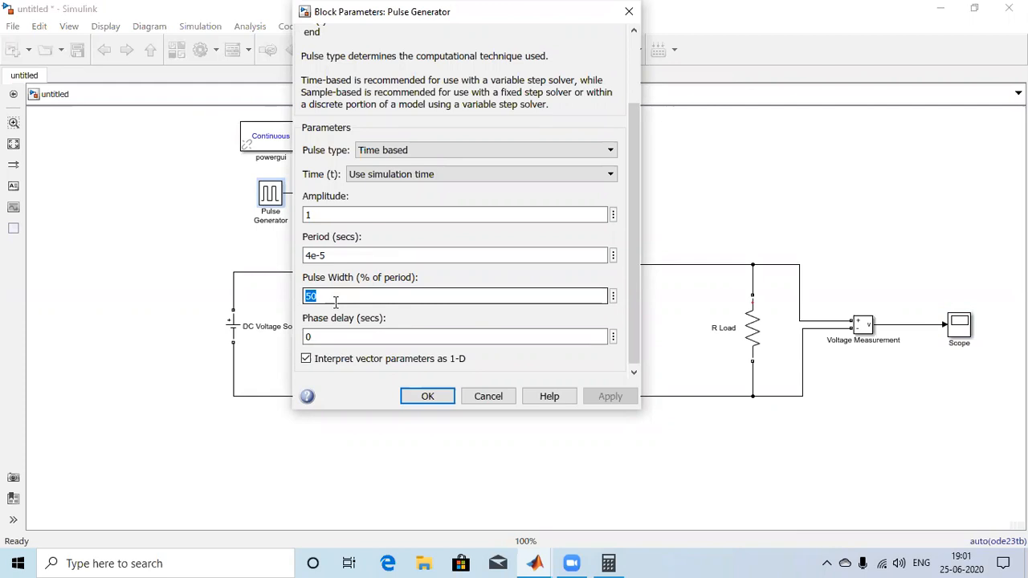
{"action": "type", "text": "20"}
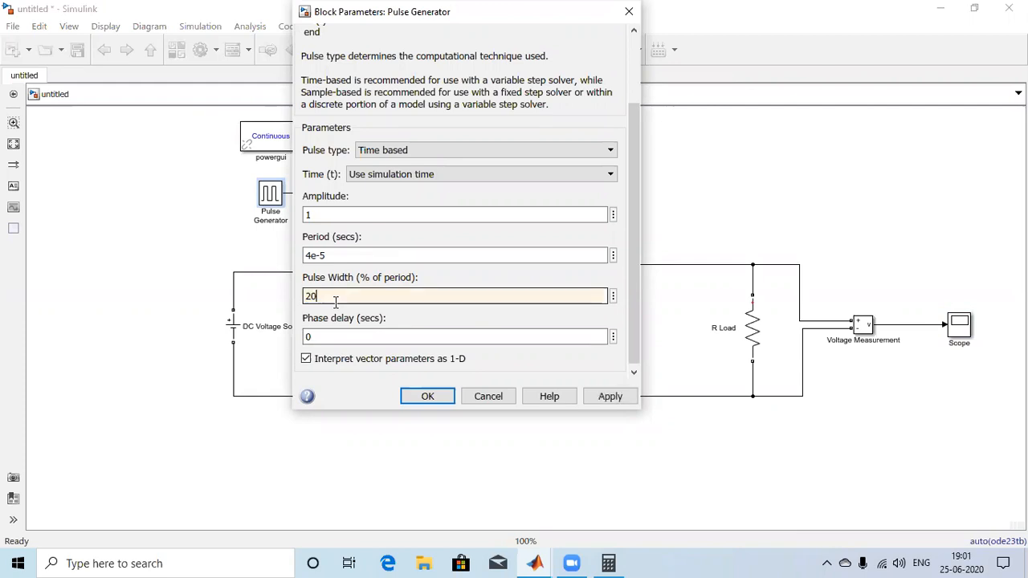
{"action": "key", "text": "Return"}
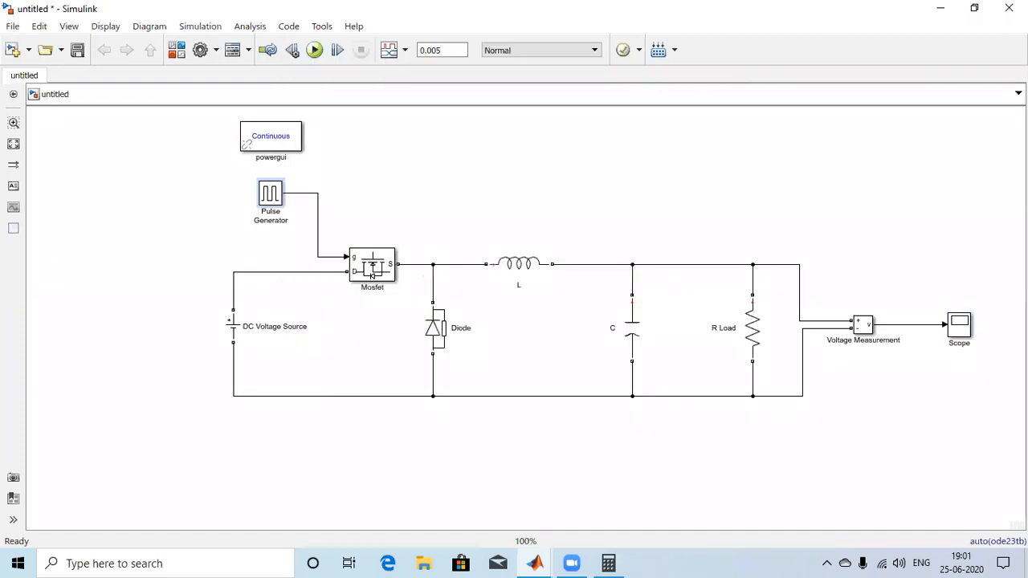
Step: Simulate with the new pulse width and examine the output voltage in the maximized Scope, restoring its window and returning to the model
{"action": "left_click", "coordinate": [314, 50]}
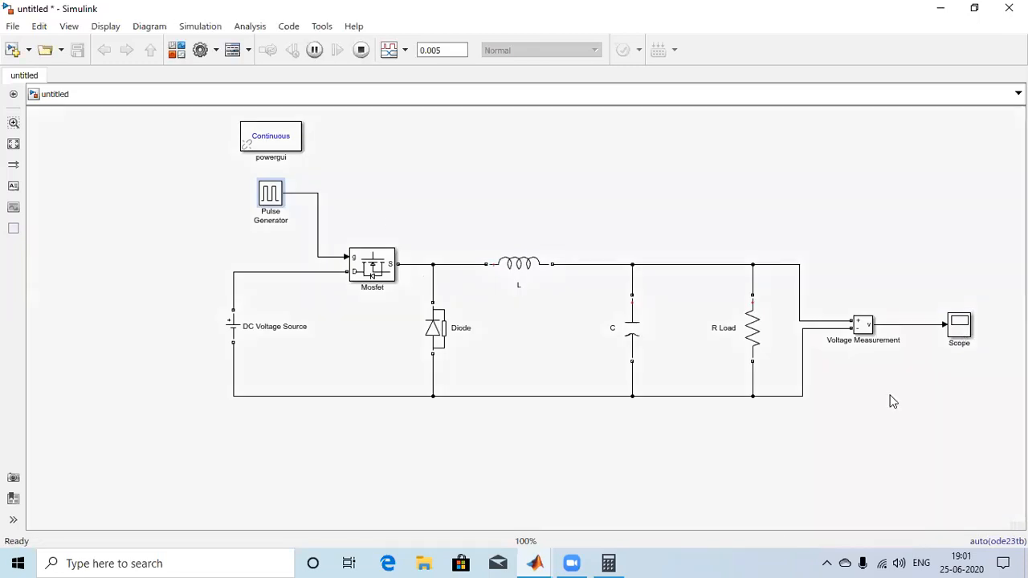
{"action": "double_click", "coordinate": [959, 324]}
{"action": "left_click", "coordinate": [672, 79]}
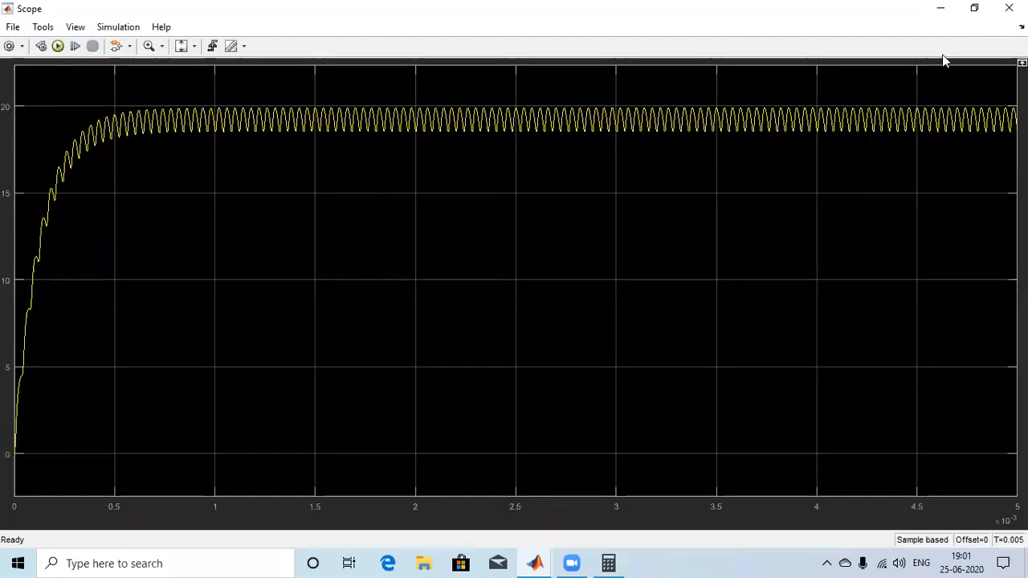
{"action": "left_click", "coordinate": [975, 10]}
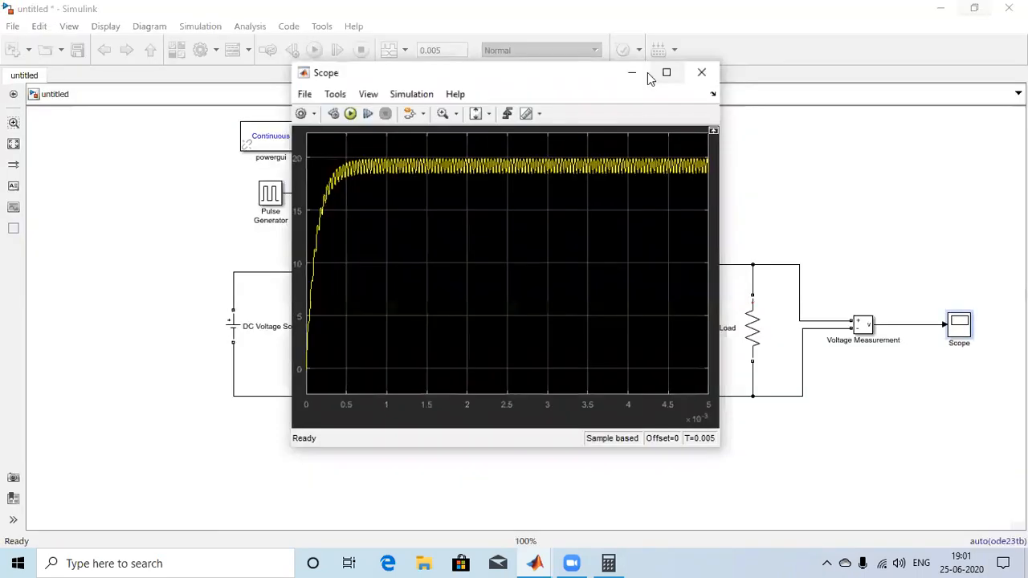
{"action": "left_click", "coordinate": [213, 351]}
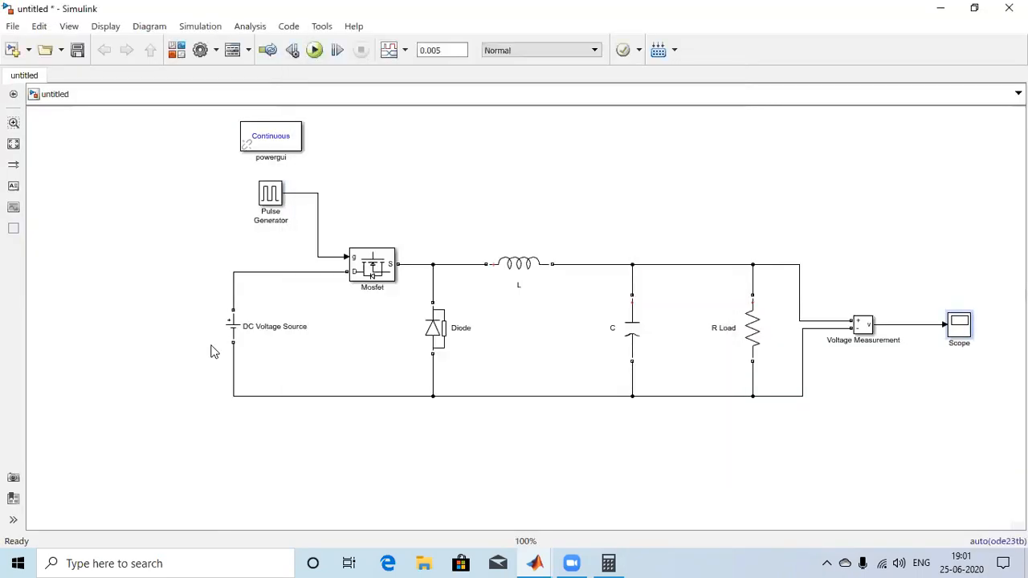
{"action": "left_click", "coordinate": [239, 336]}
{"action": "left_click", "coordinate": [741, 291]}
{"action": "left_click", "coordinate": [243, 214]}
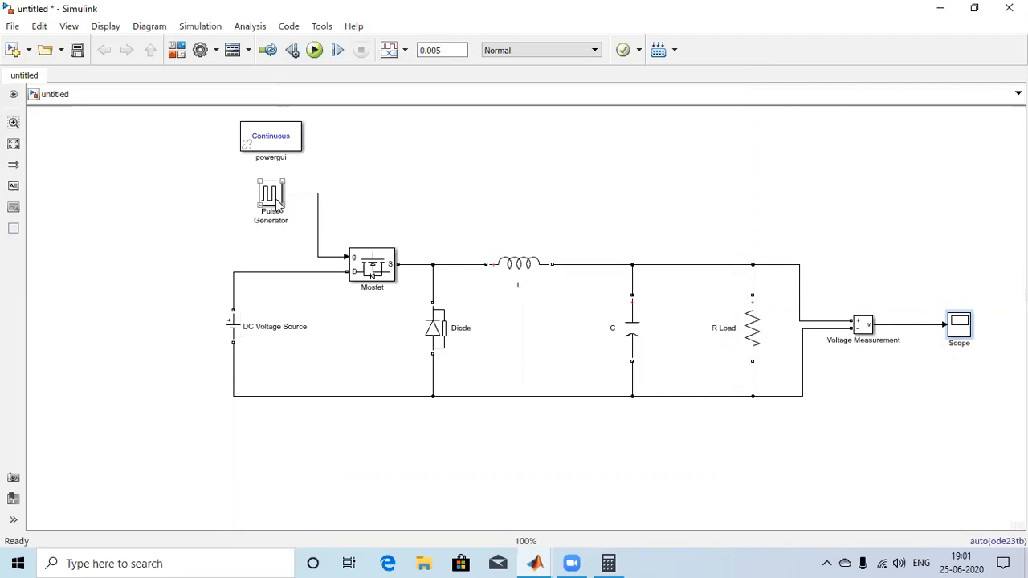
{"action": "left_click", "coordinate": [388, 278]}
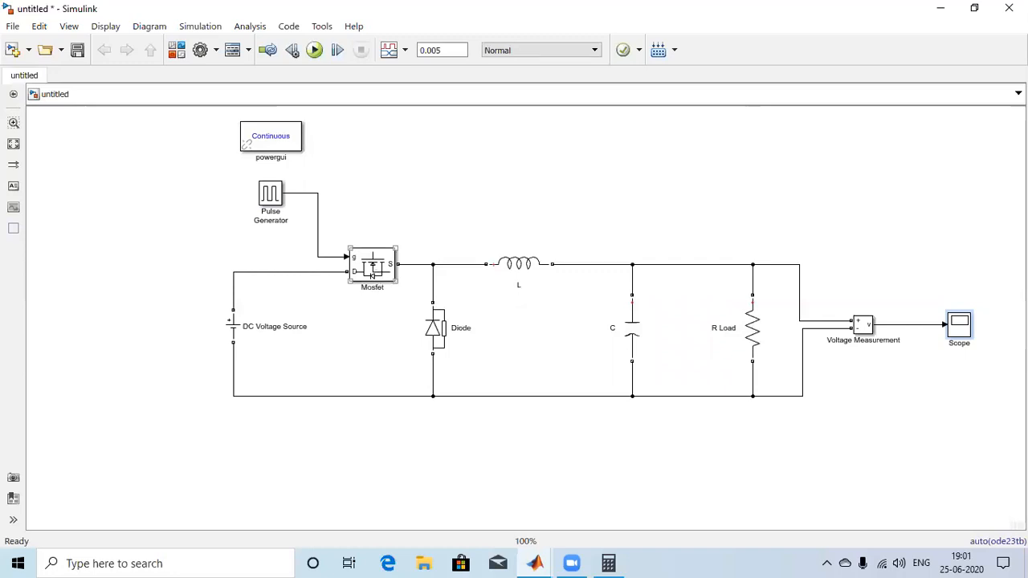
{"action": "left_click", "coordinate": [951, 339]}
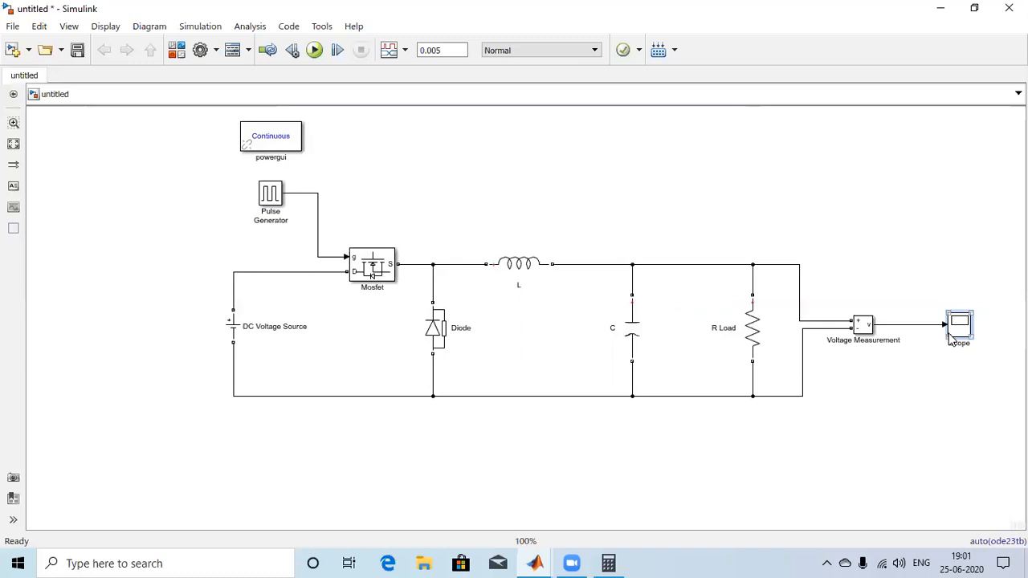